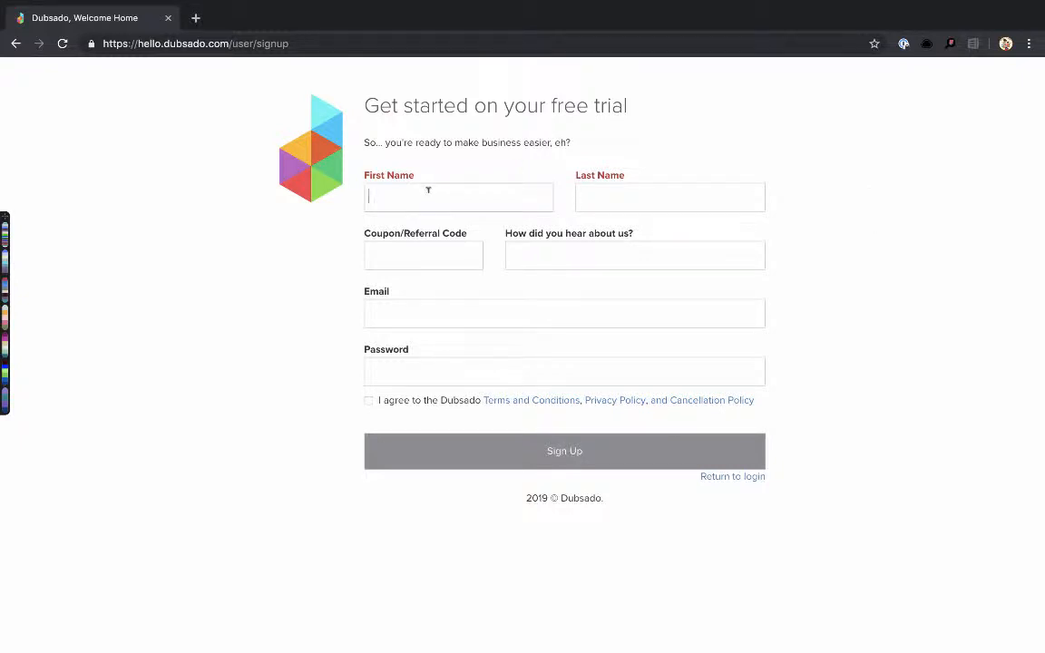
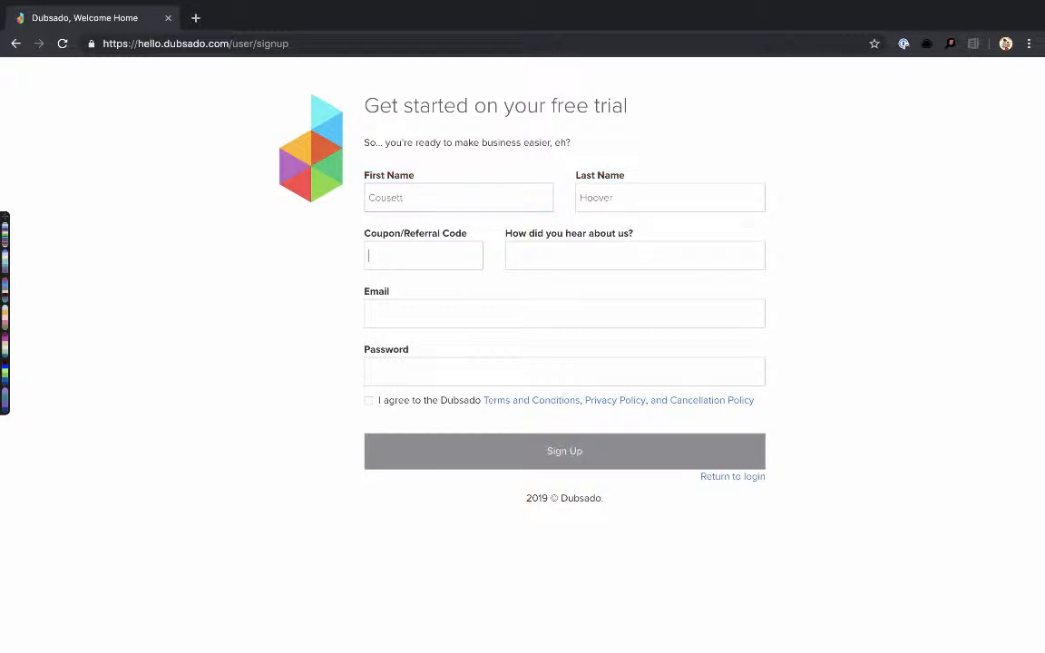
Enter name, referral code, source 'web', e-mail and password, accept the terms, and submit the trial sign-up
type("MMA")
type("web")
key("Tab")
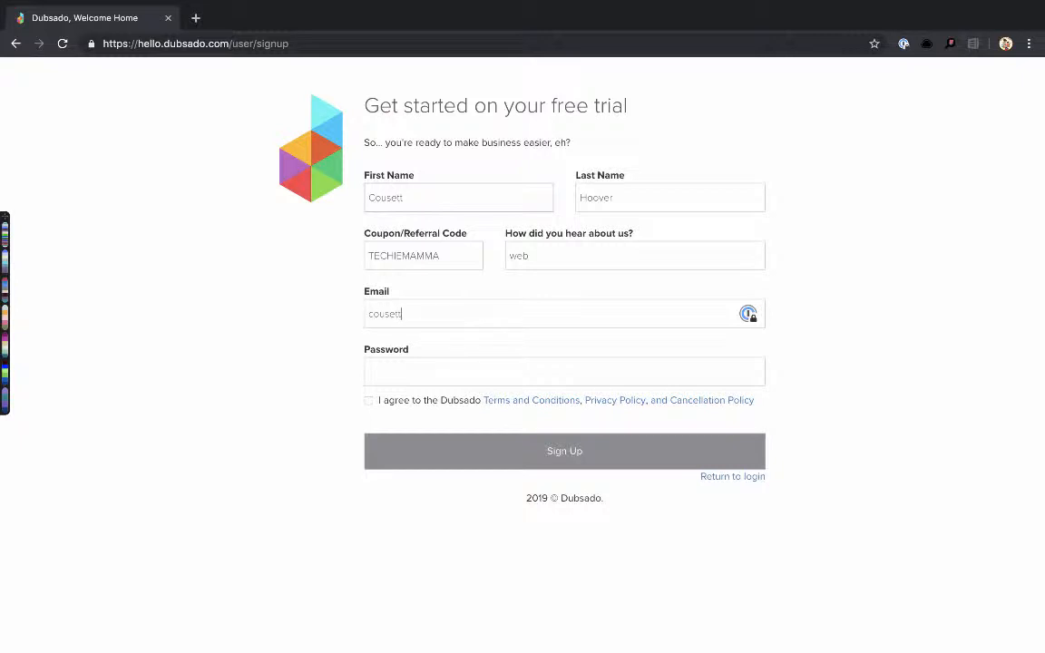
key("Tab")
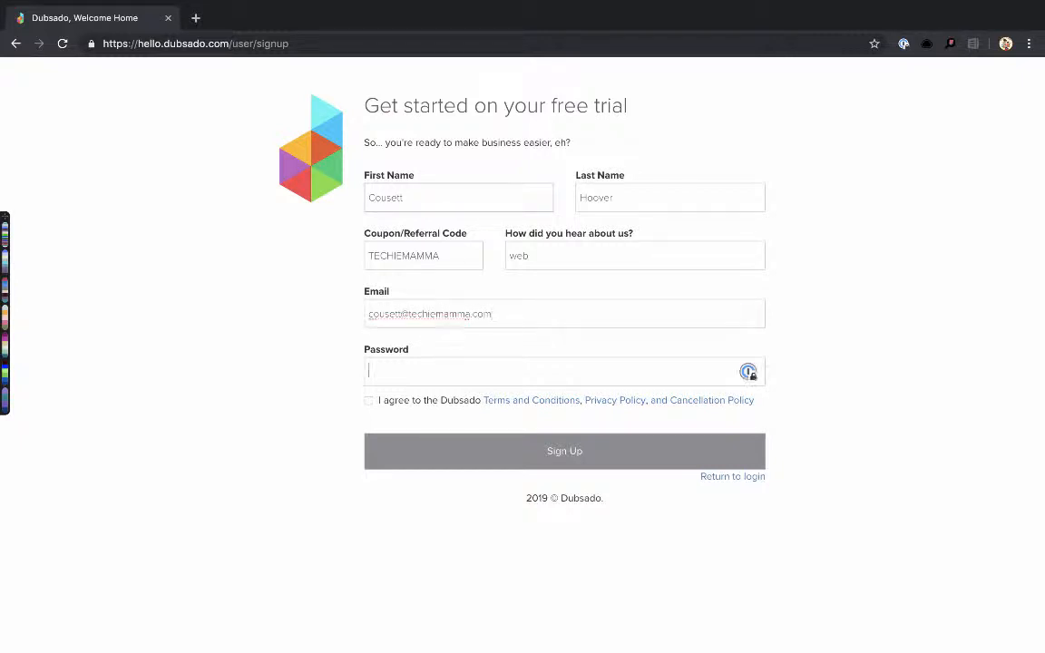
left_click(368, 401)
left_click(416, 455)
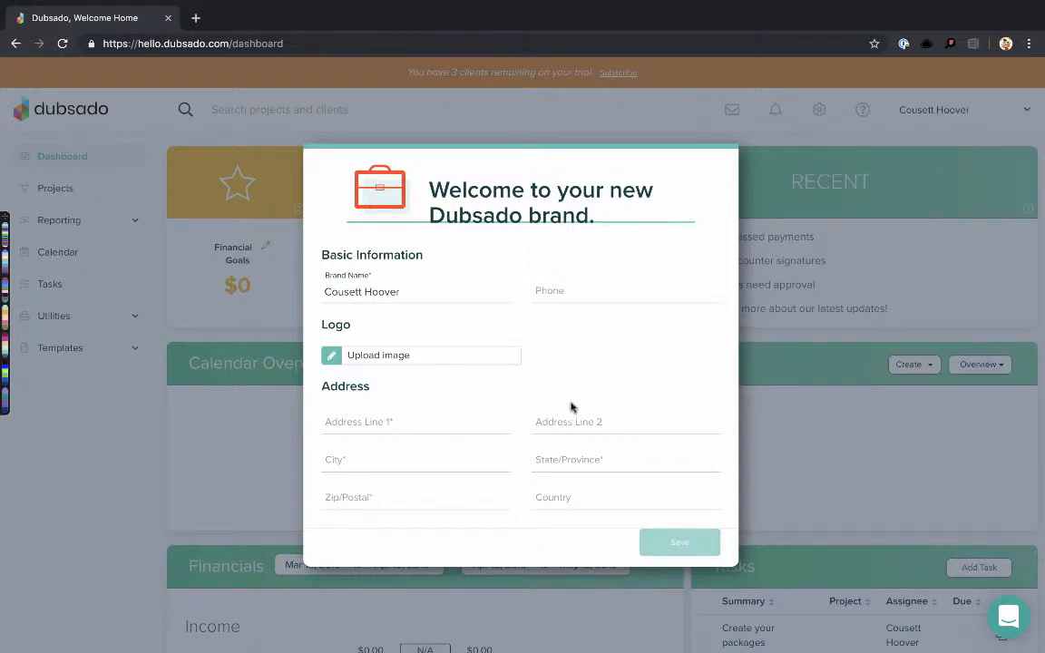
Enter the brand's street address, city, state and zip code in the Welcome form and save it
left_click(354, 419)
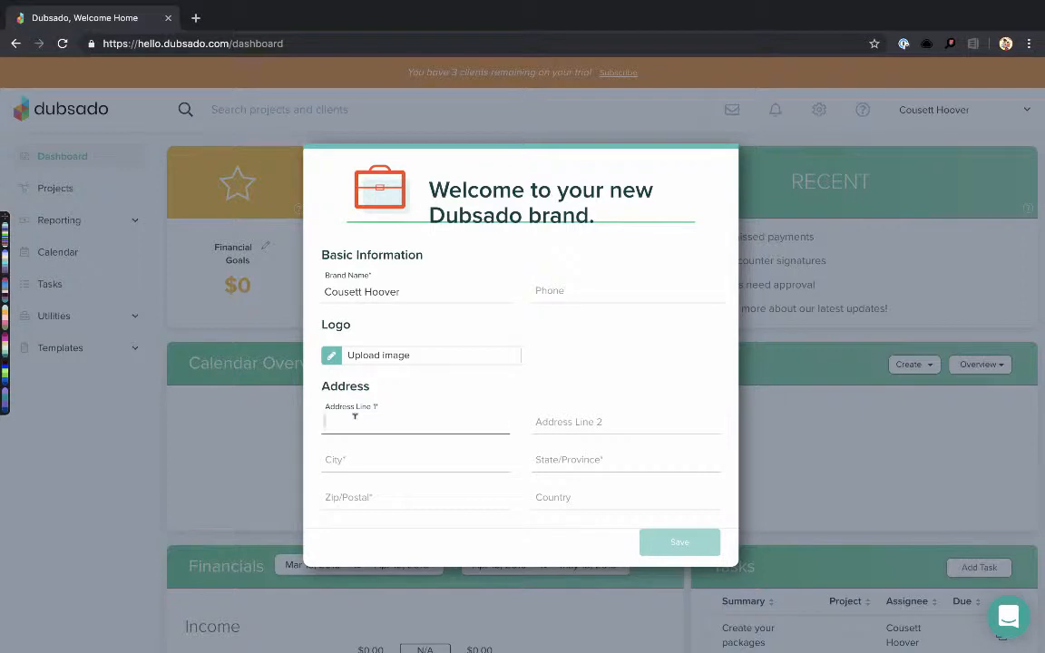
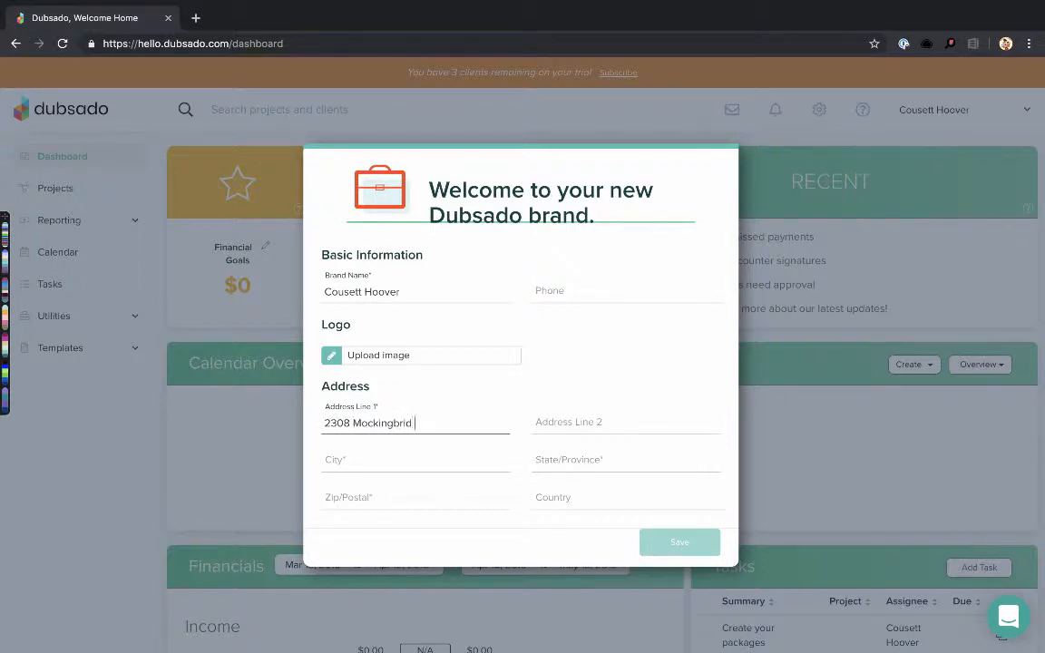
key("Tab")
key("Tab")
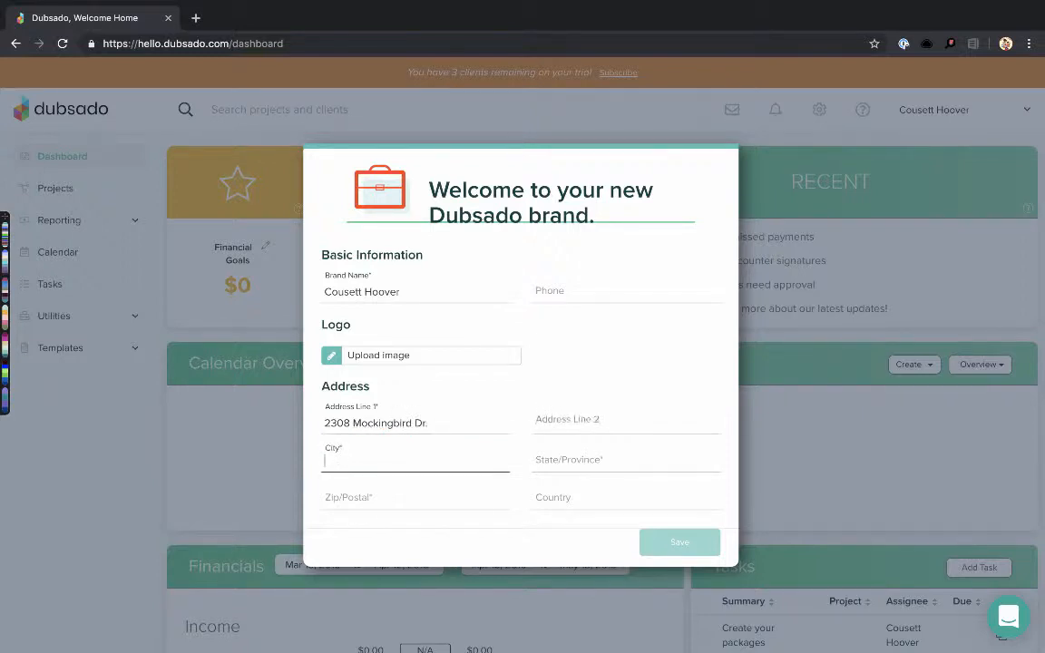
type("Round Rock")
key("Tab")
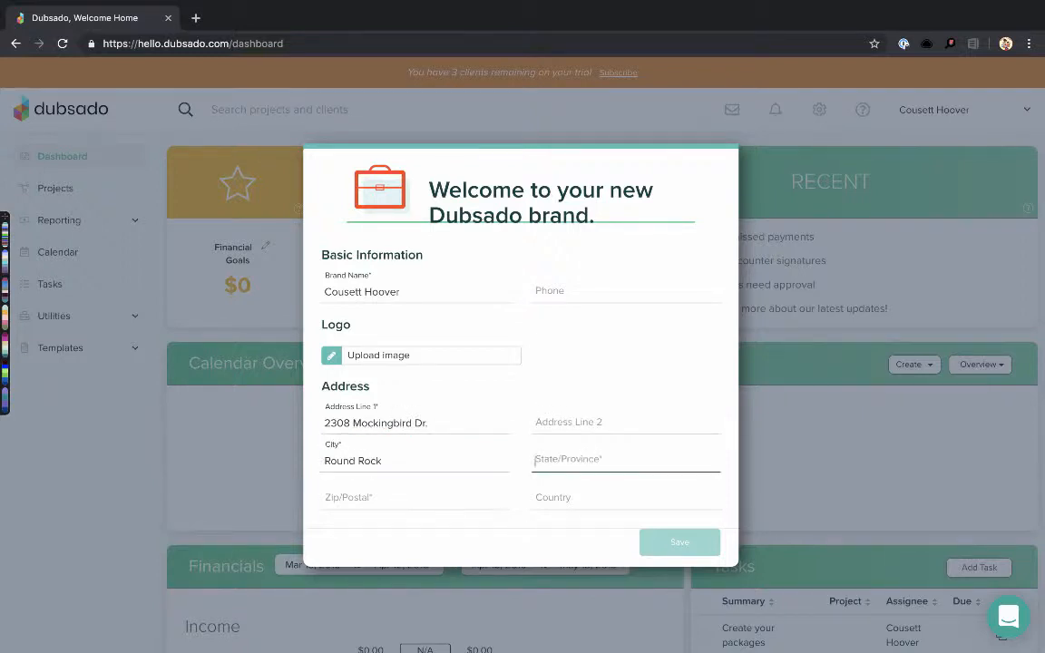
key("Tab")
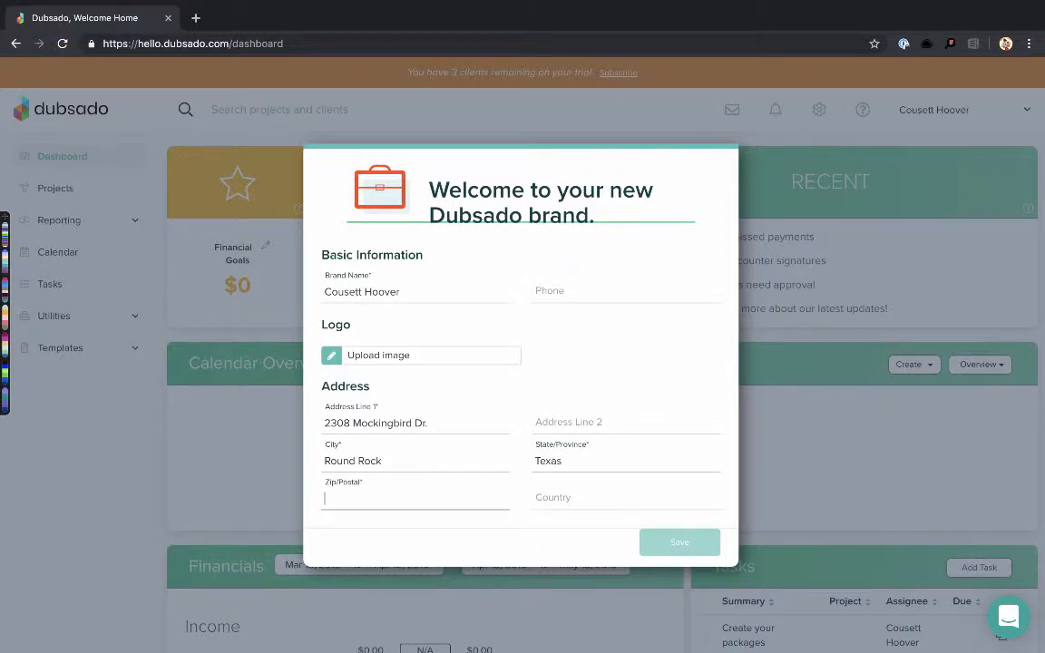
type("78681")
key("Tab")
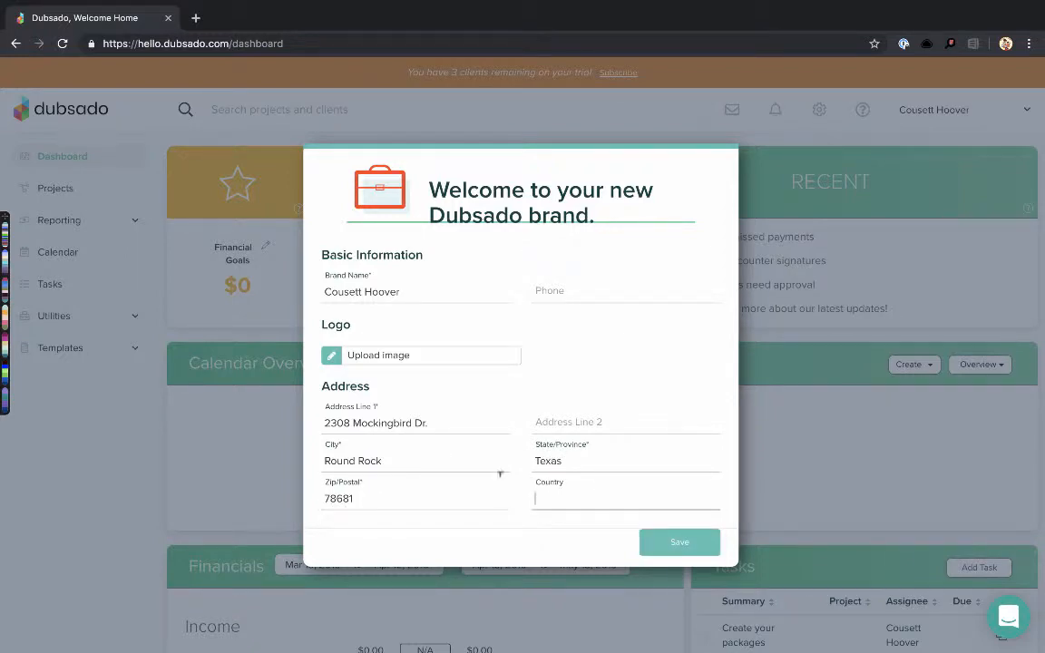
left_click(678, 542)
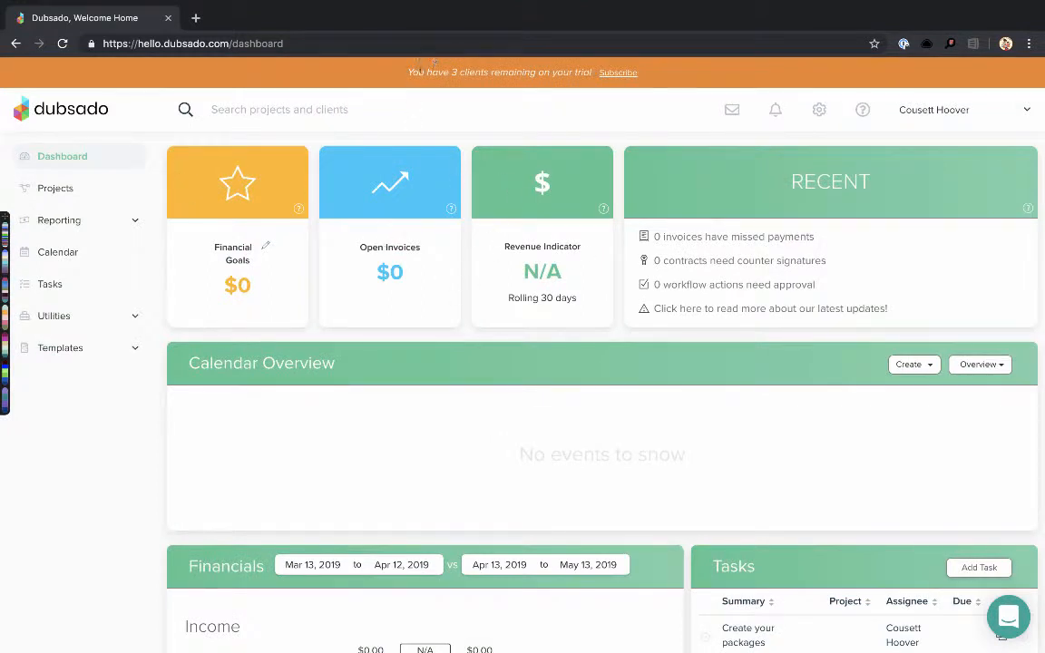
Review the dashboard's Tasks list, then expand Templates in the sidebar to show the template types
left_click_drag(376, 64, 656, 84)
scroll(753, 455, "down", 3)
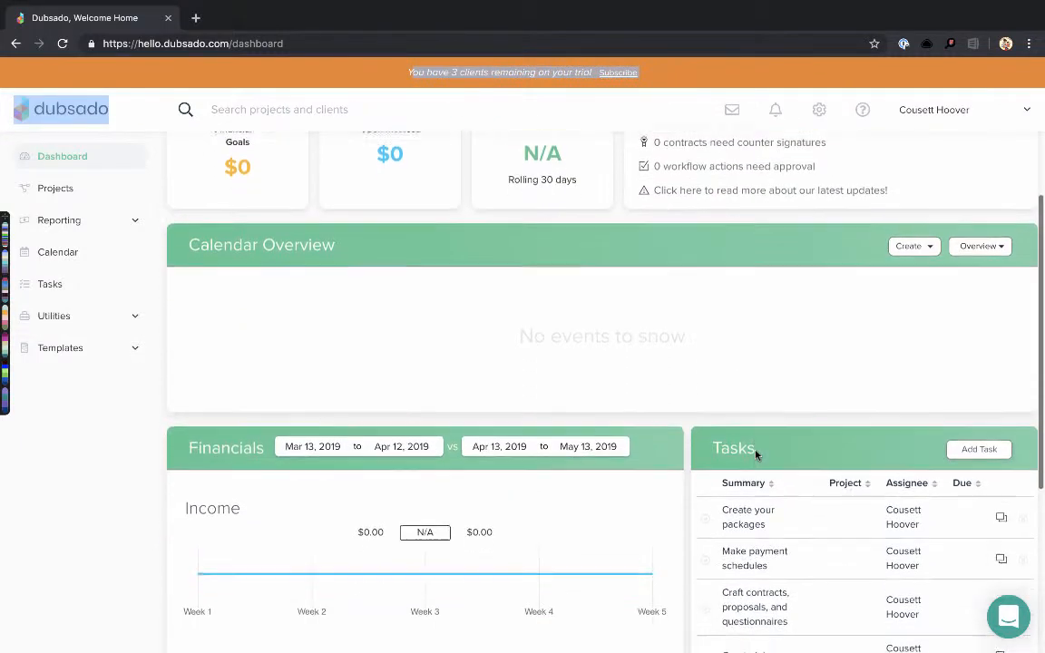
scroll(796, 395, "down", 3)
scroll(795, 397, "up", 1)
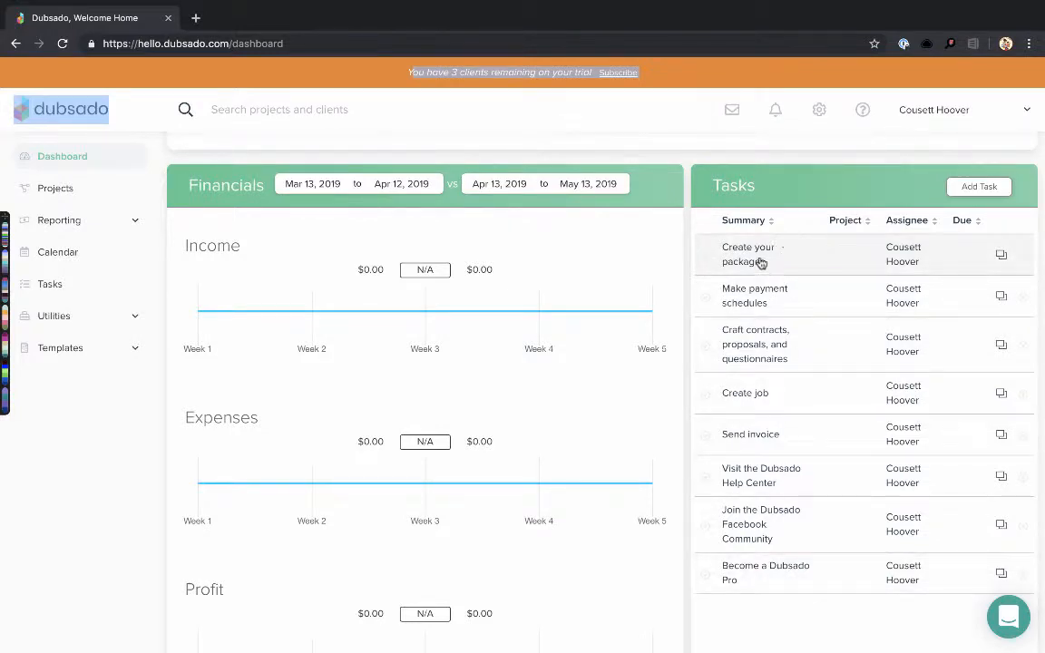
scroll(629, 310, "up", 5)
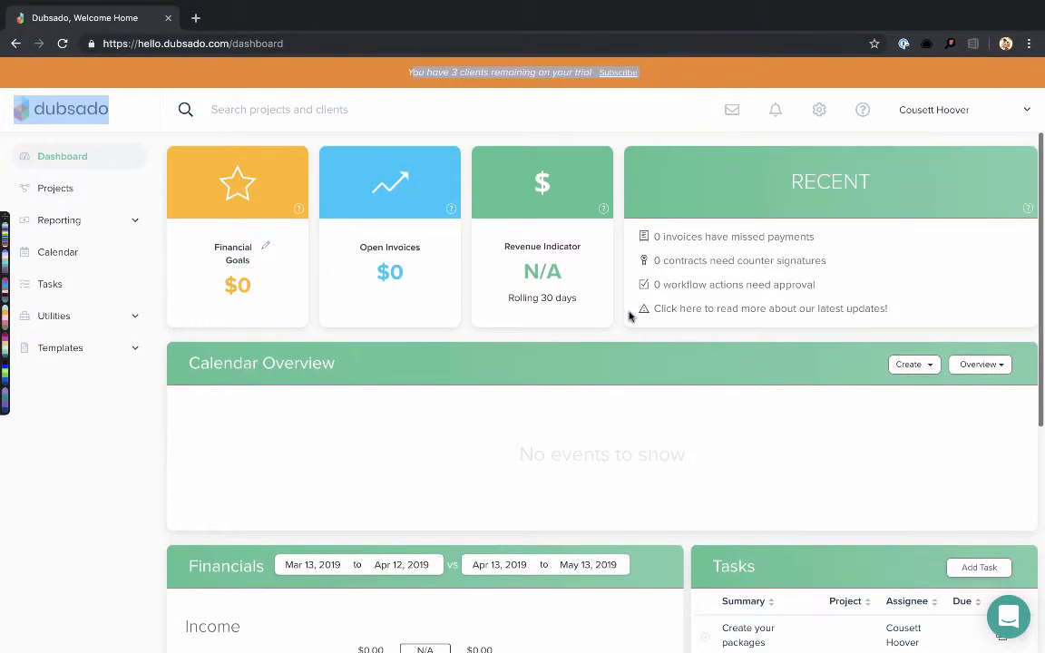
left_click(366, 425)
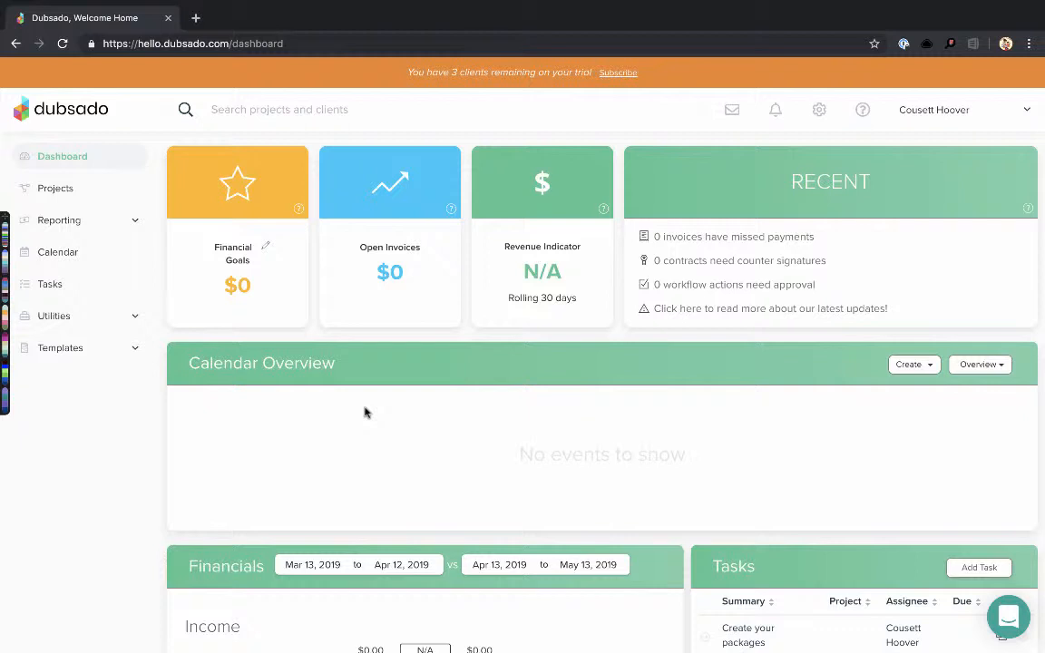
left_click(80, 351)
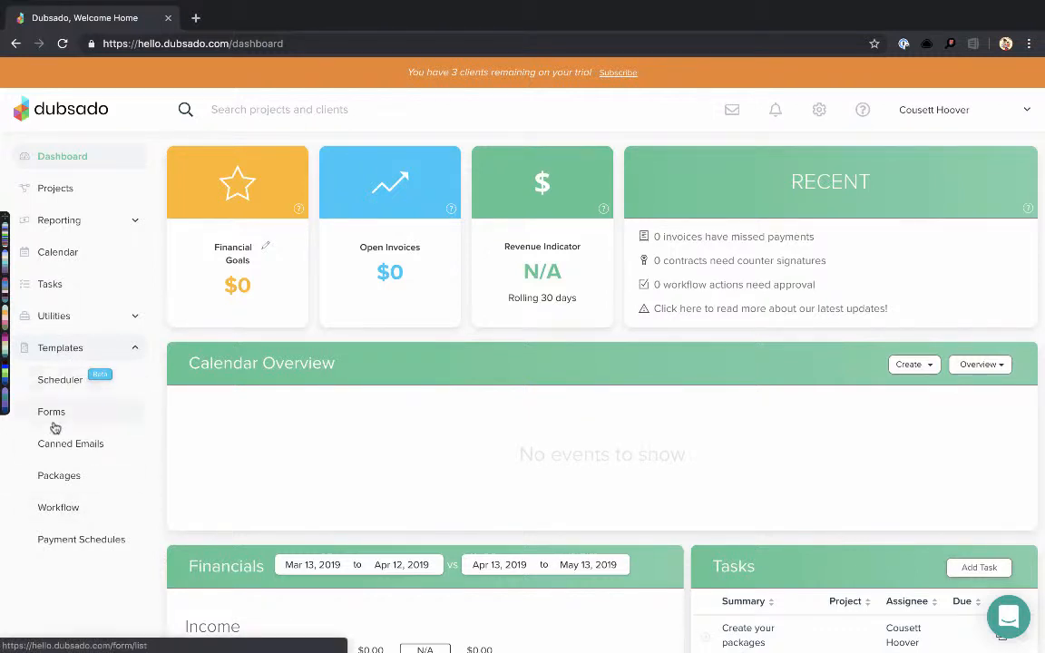
Open the package templates and review Sample Packages 1, 2 ($5,750.00 total) and 3
left_click(56, 479)
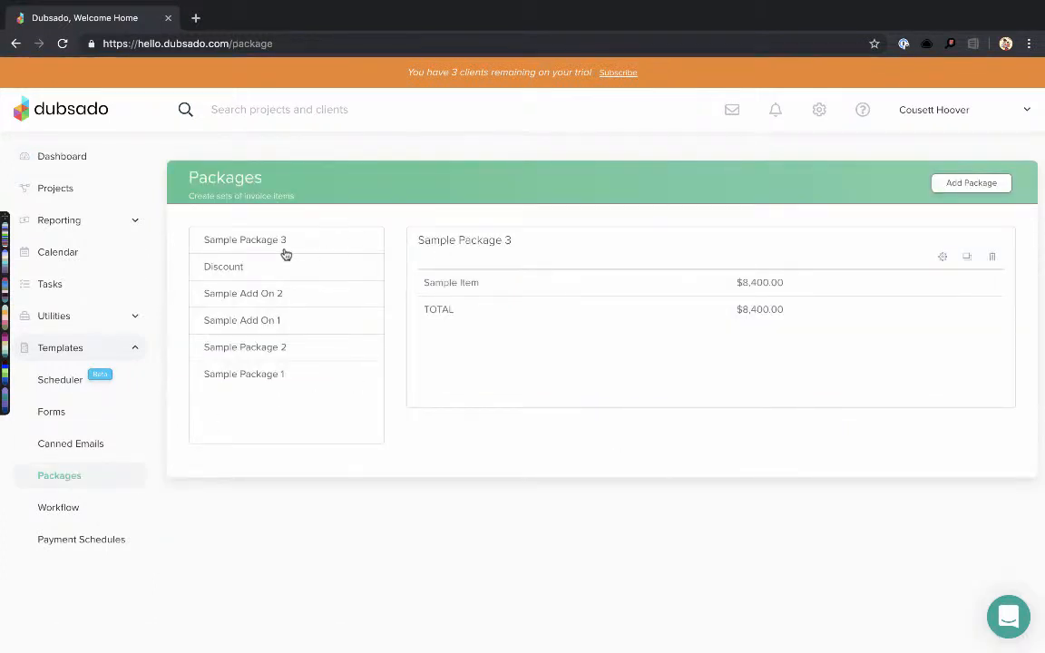
left_click(280, 384)
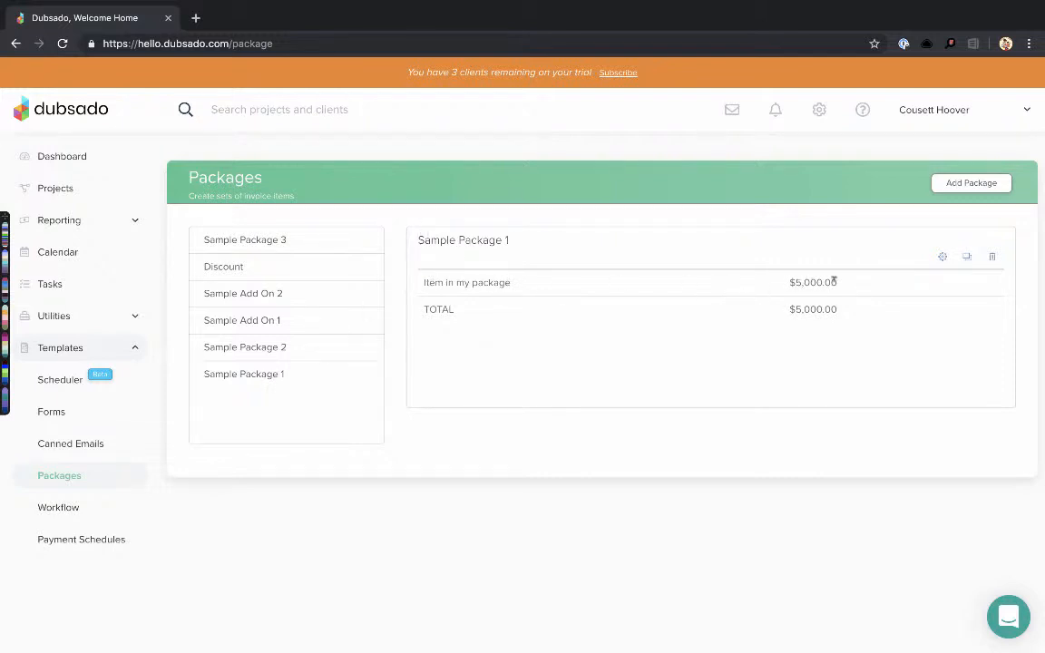
left_click(268, 350)
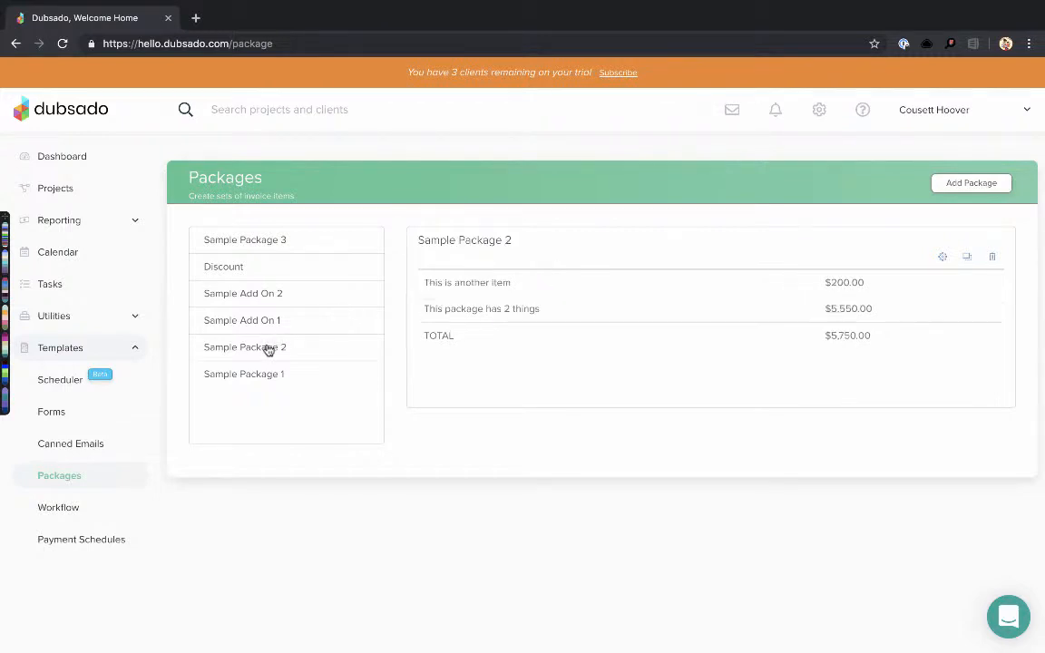
left_click_drag(422, 280, 581, 319)
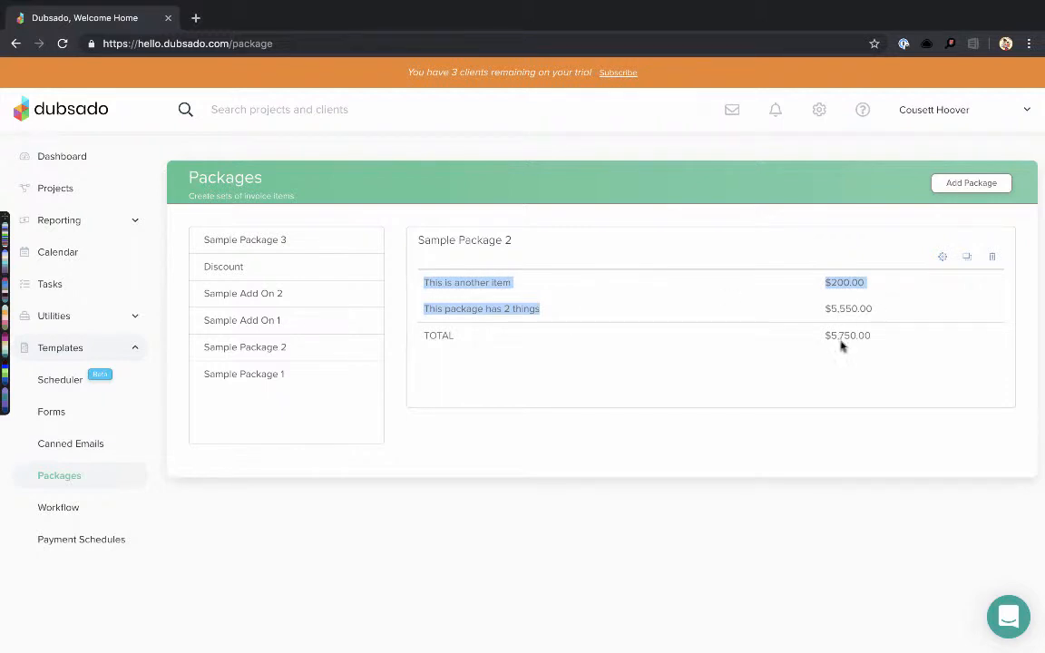
left_click_drag(824, 336, 877, 343)
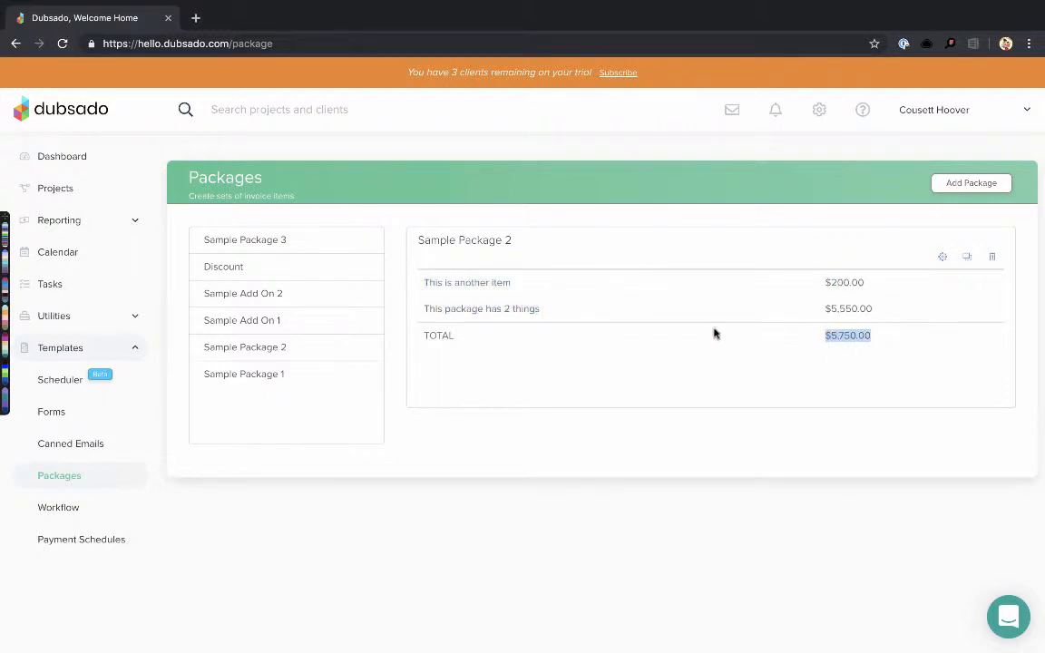
left_click(274, 239)
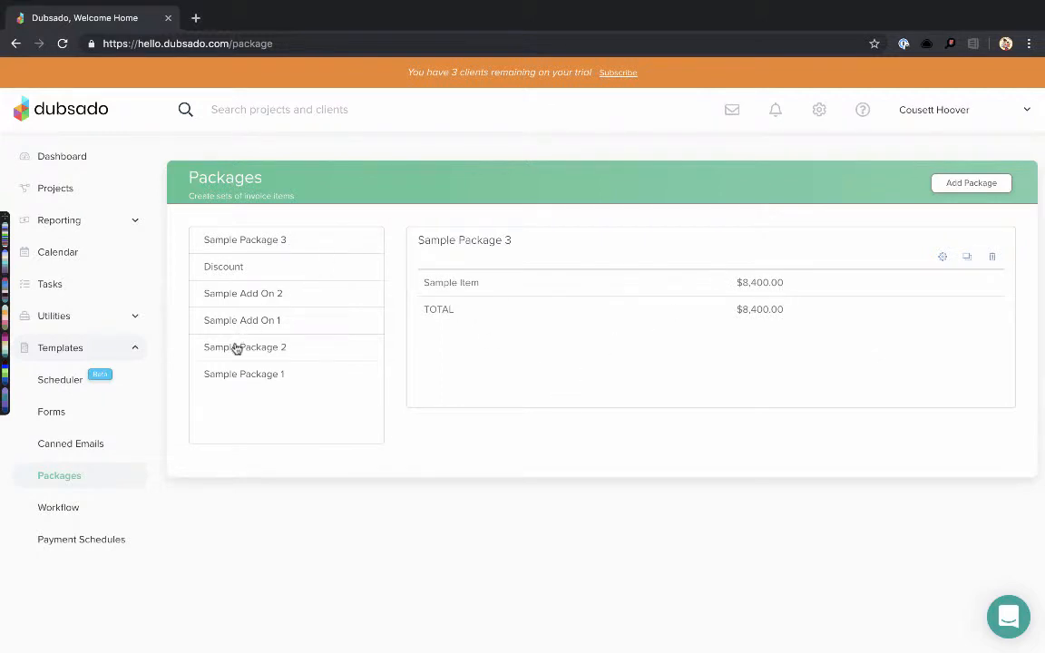
Move Sample Package 1 to the top and Sample Add Ons 1 and 2 above Discount
left_click_drag(233, 373, 256, 239)
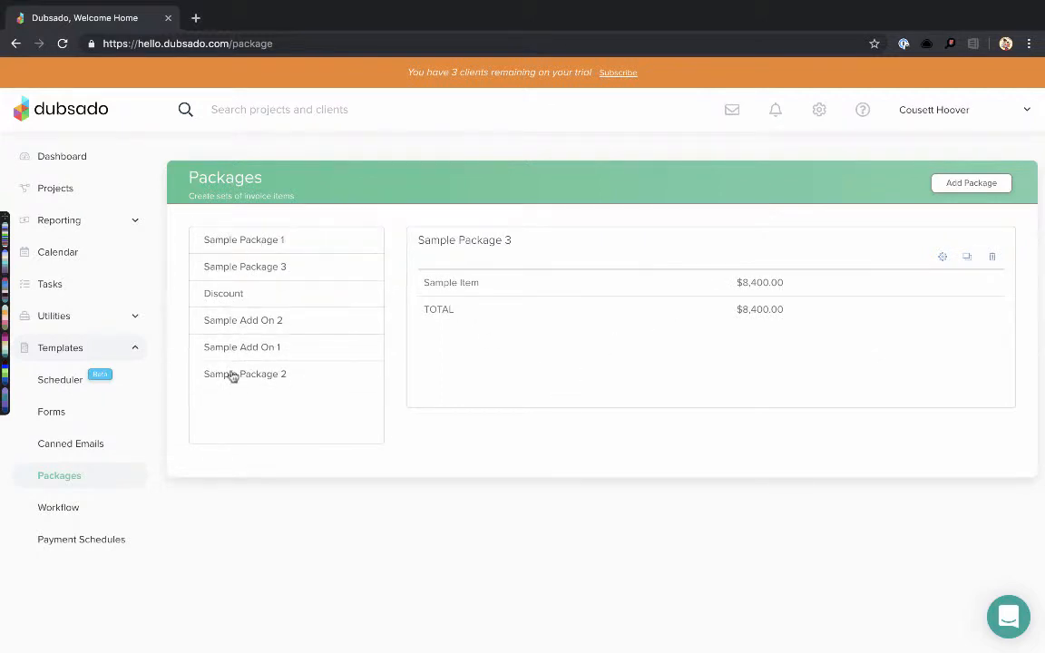
left_click_drag(231, 372, 257, 262)
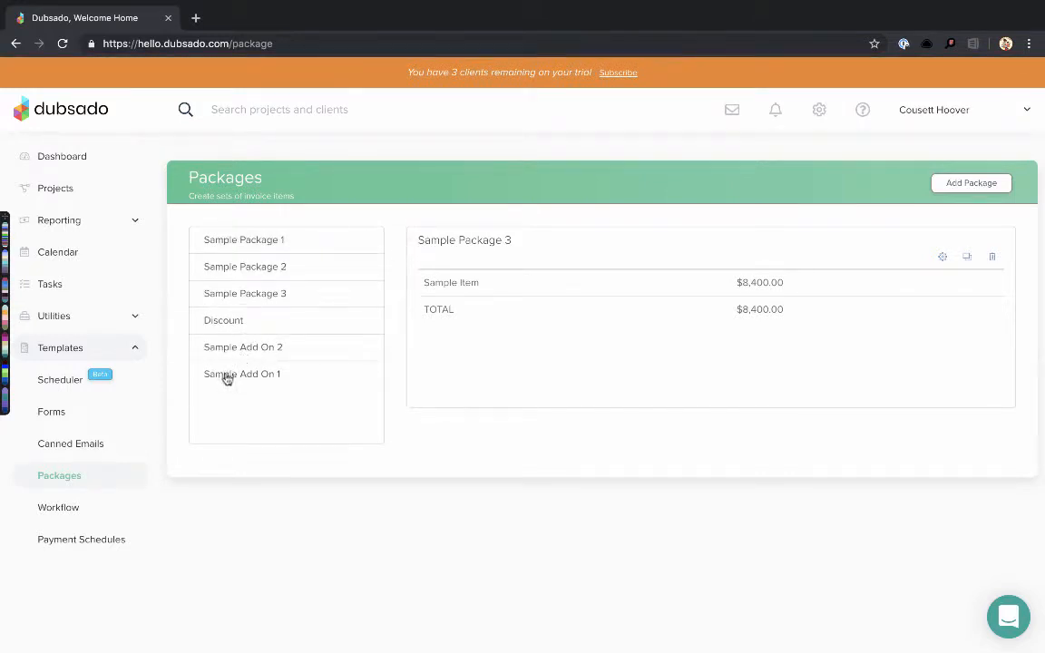
left_click_drag(226, 376, 238, 320)
left_click_drag(231, 380, 233, 350)
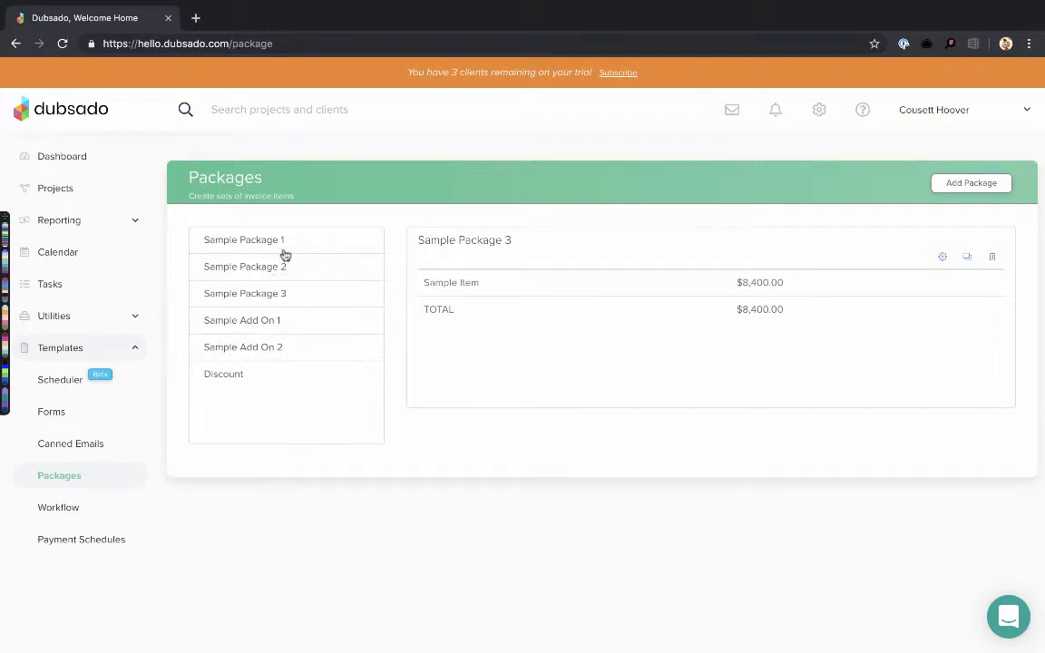
Check both Add Ons, then duplicate Sample Package 1 and open 'Sample Package 1 (copy)'
left_click(255, 321)
left_click(255, 350)
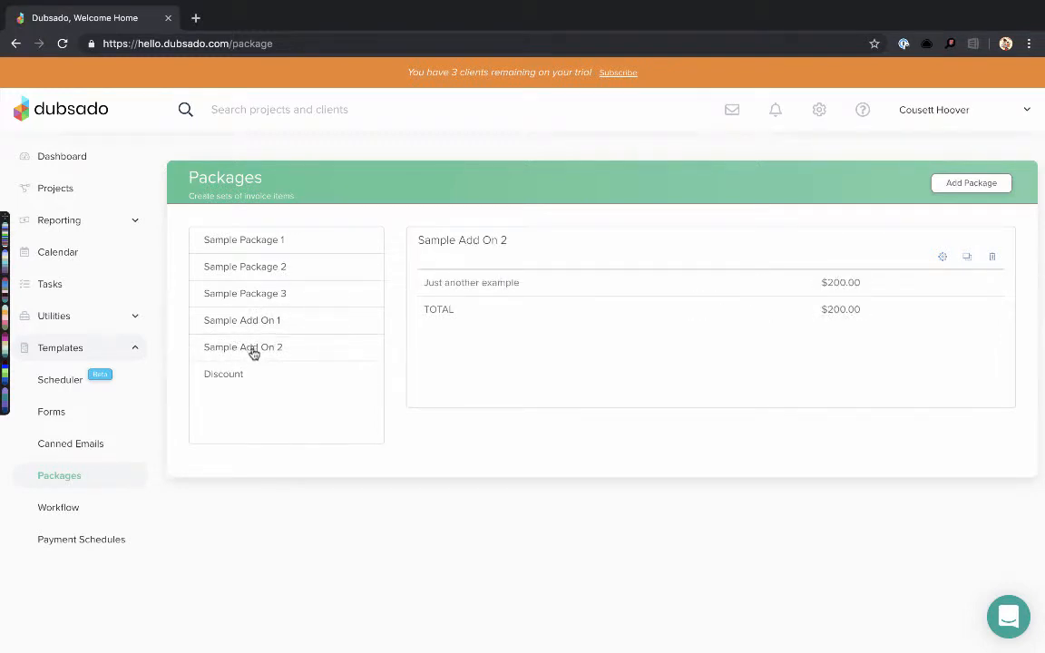
left_click(271, 242)
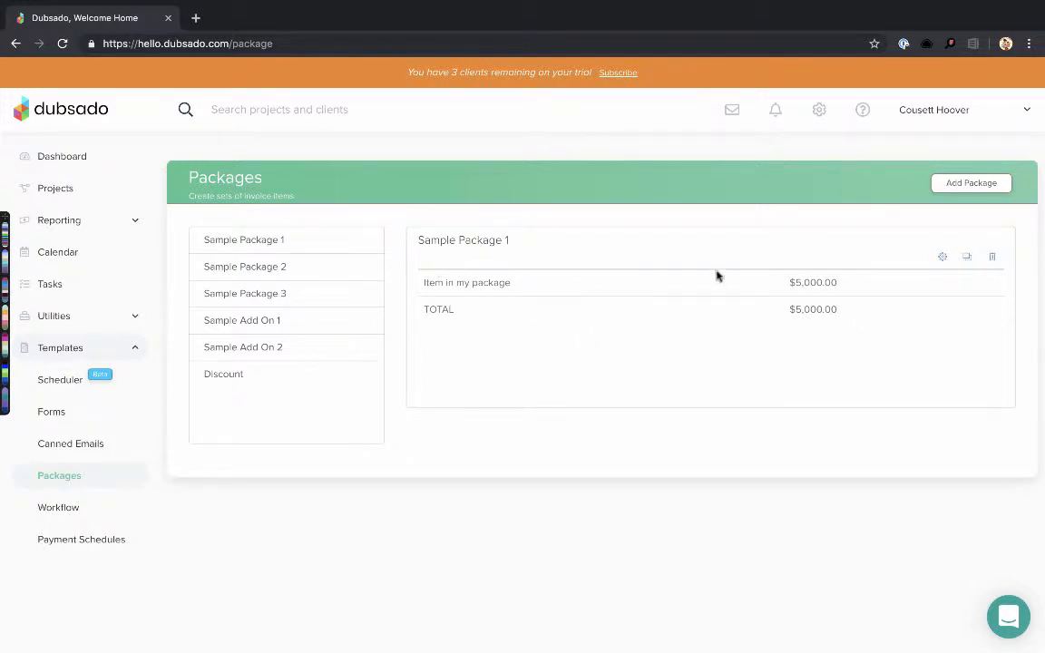
left_click(968, 261)
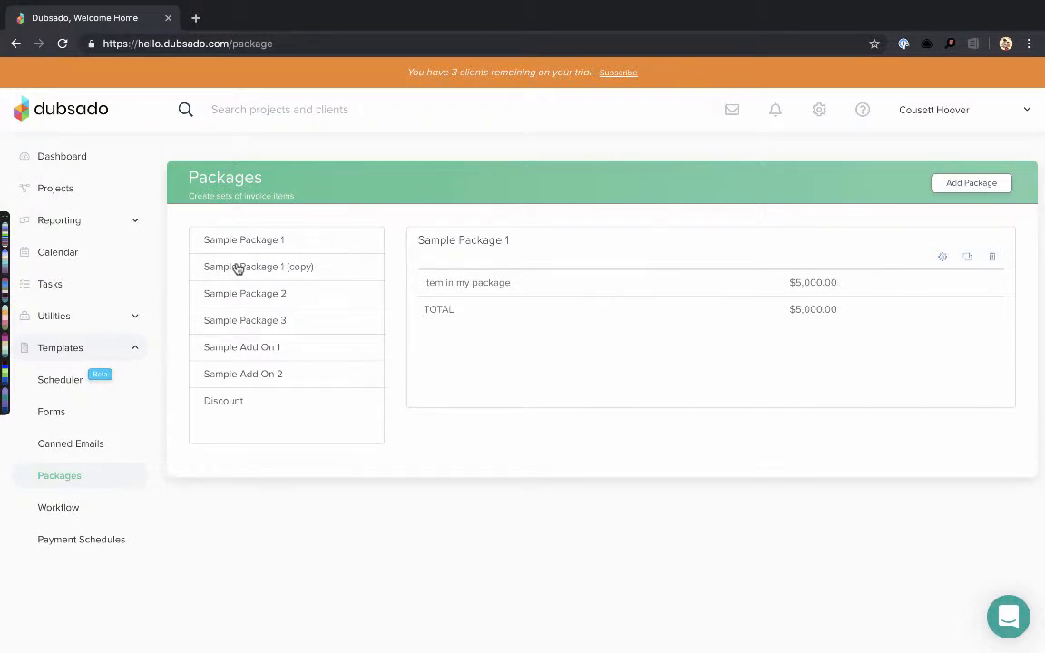
left_click(310, 274)
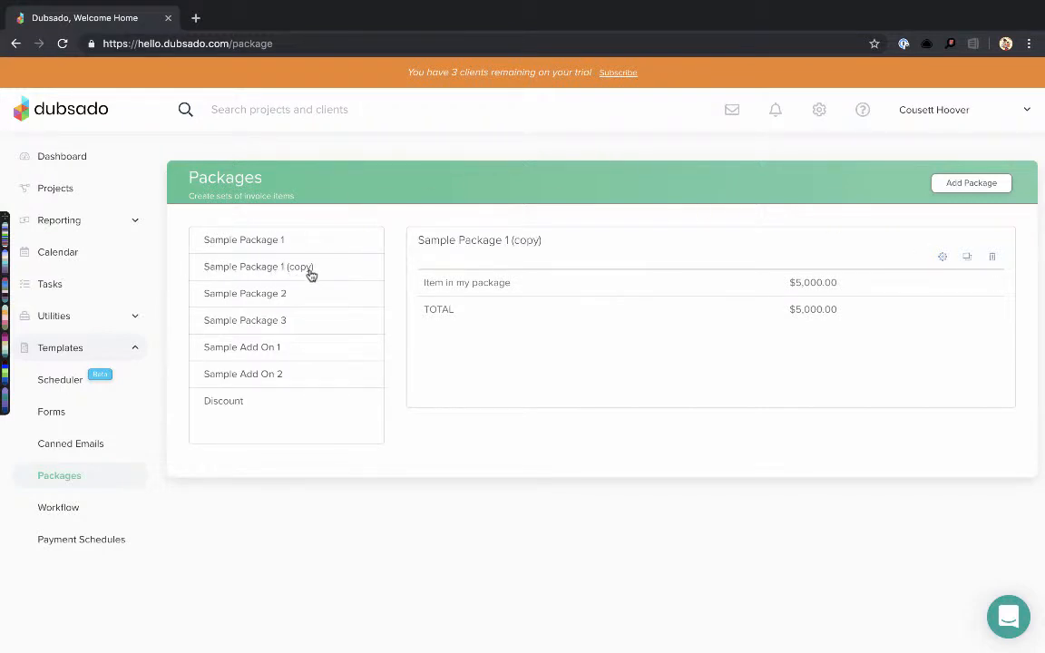
Edit the copied package's line item and rename it to Business Consultation
left_click(945, 260)
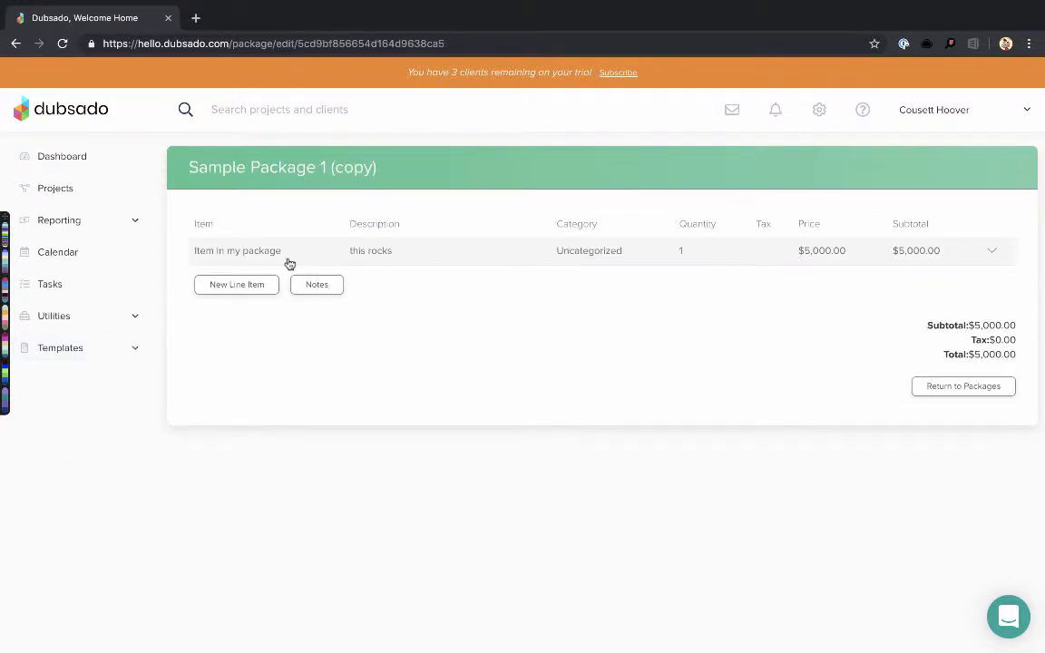
left_click(993, 255)
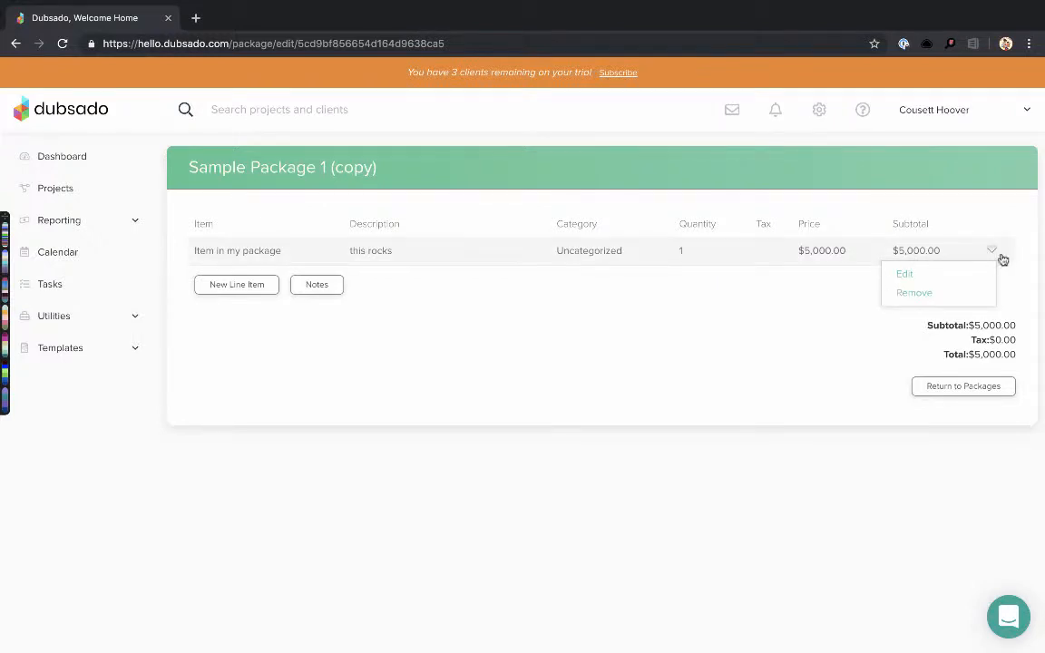
left_click(943, 277)
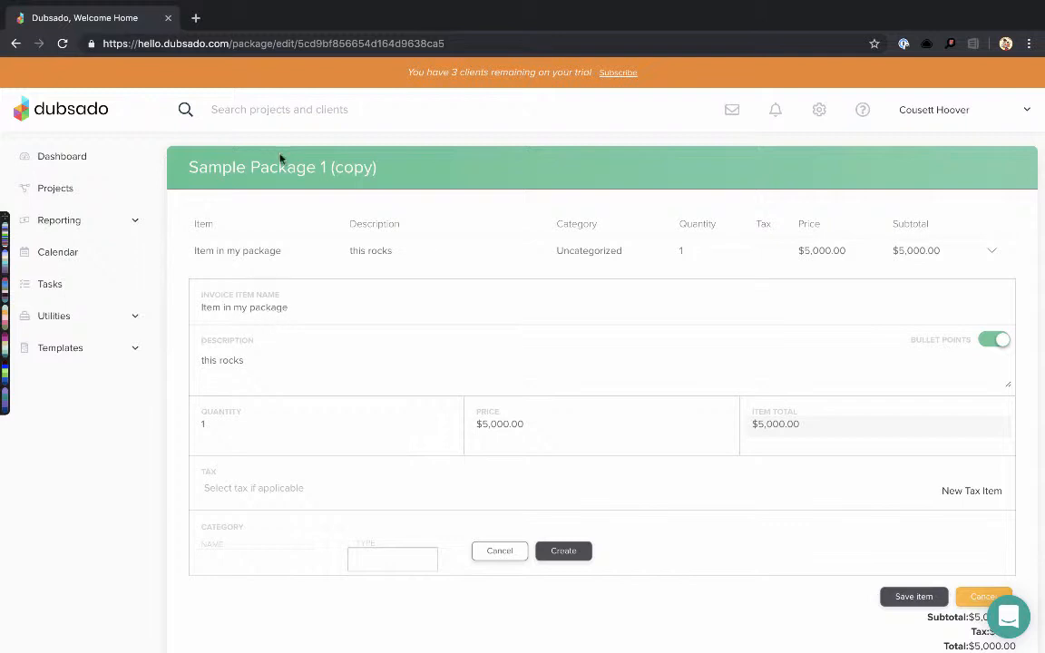
triple_click(278, 313)
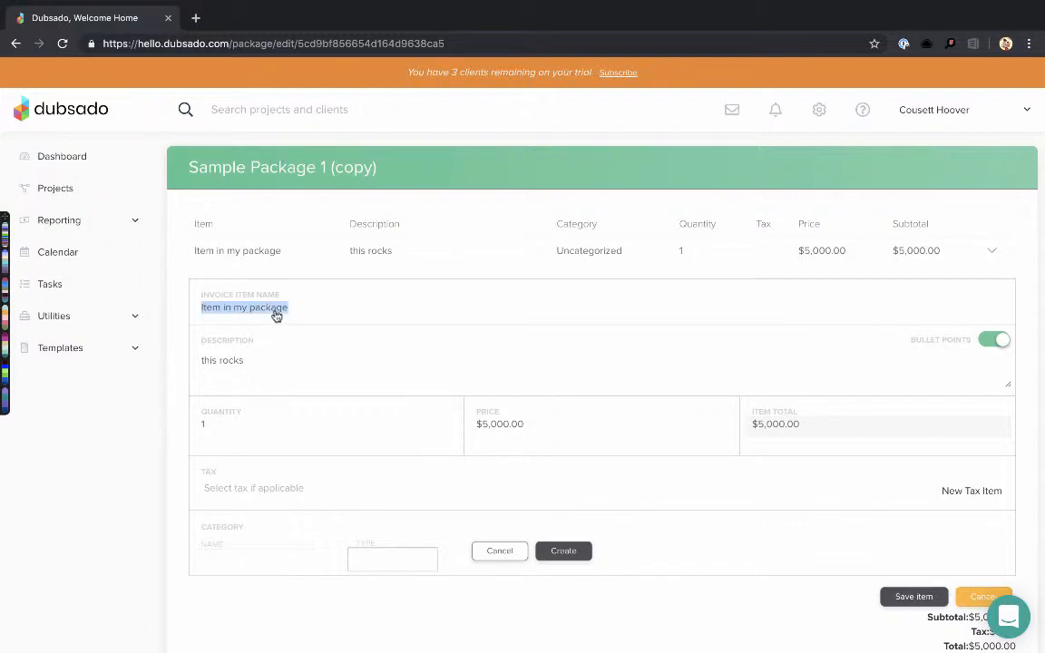
key("BackSpace")
type("Web D")
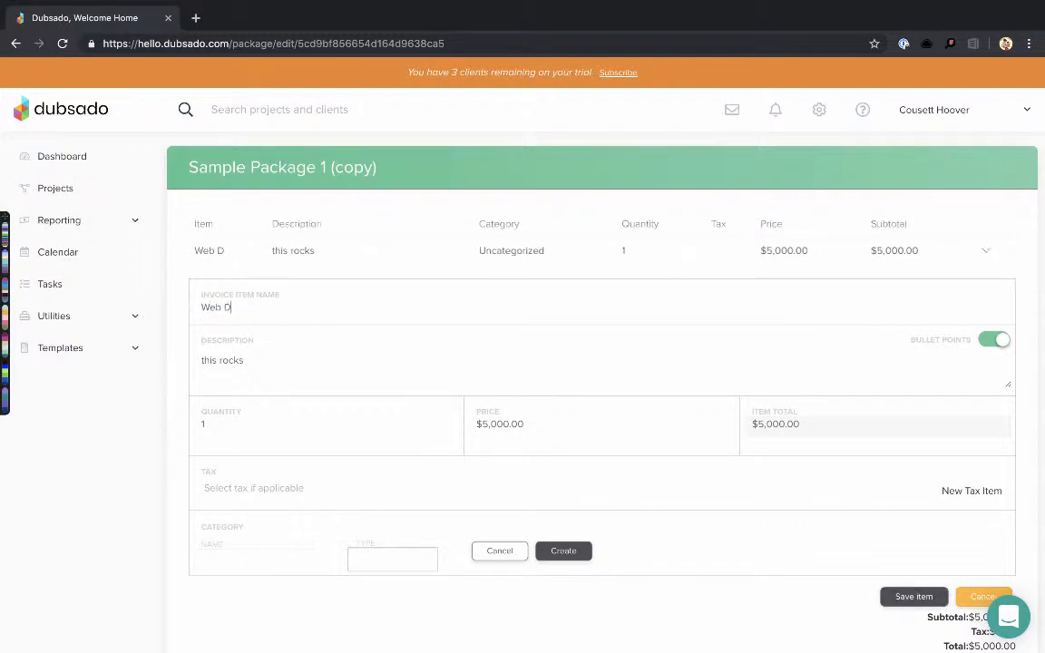
type("esign")
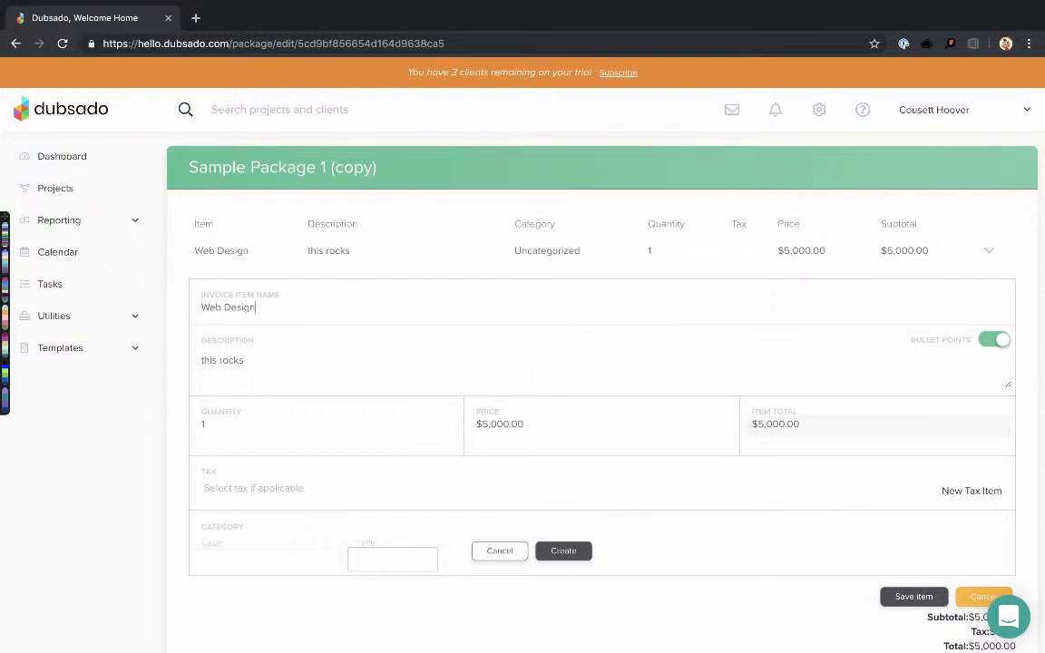
key("ctrl+a")
key("BackSpace")
type("ty Training ")
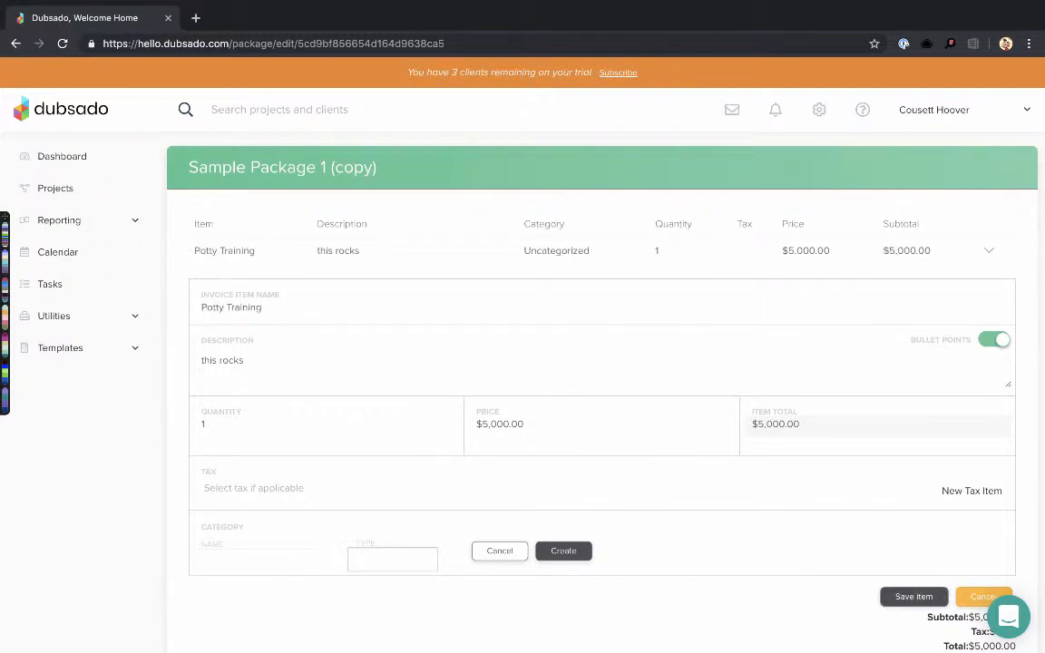
type("Level")
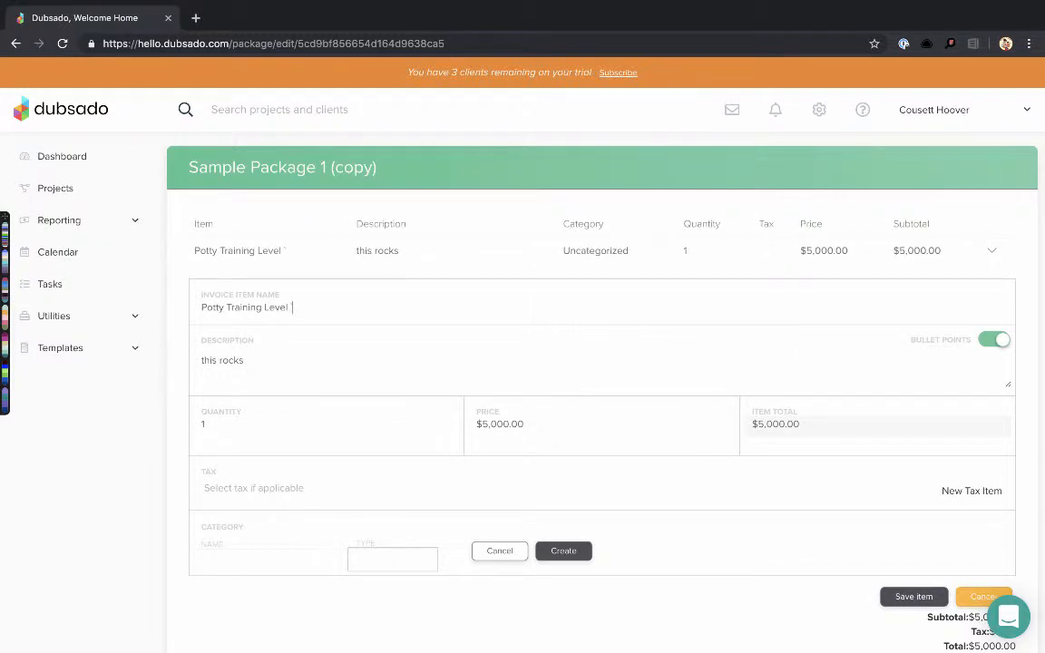
type("1")
key("ctrl+a")
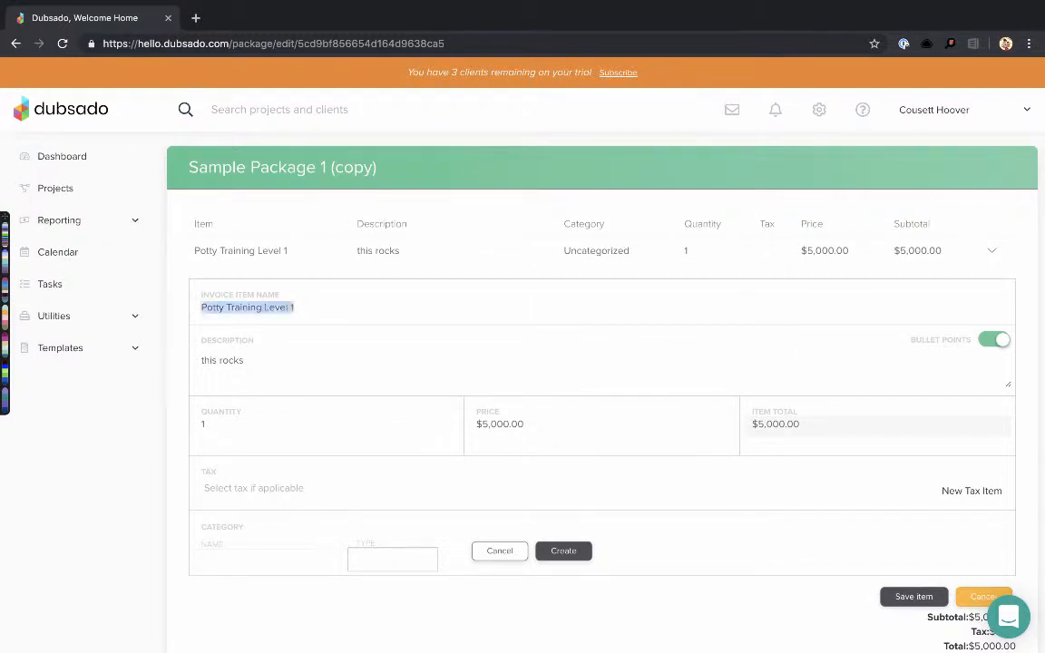
key("BackSpace")
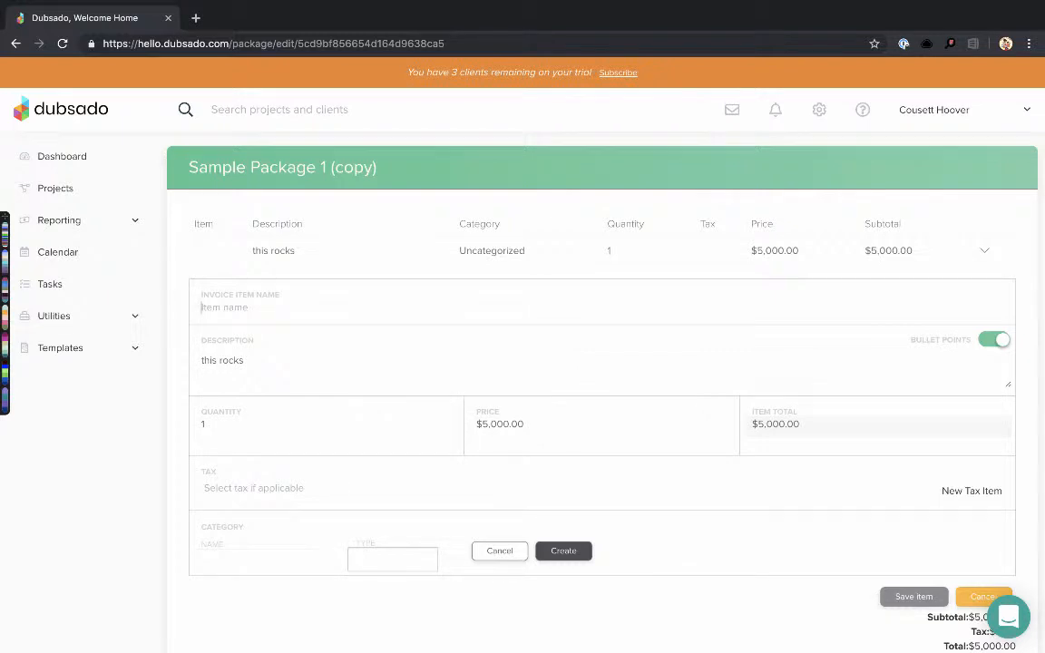
type("Business COI")
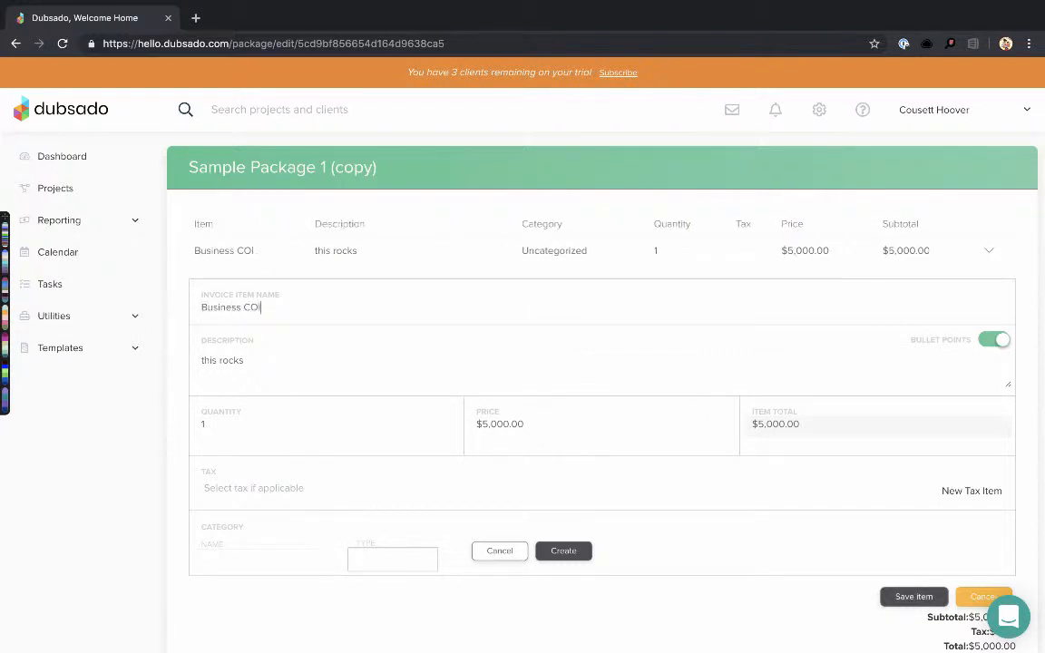
type("N")
key("BackSpace")
key("BackSpace")
key("BackSpace")
type("onsultat")
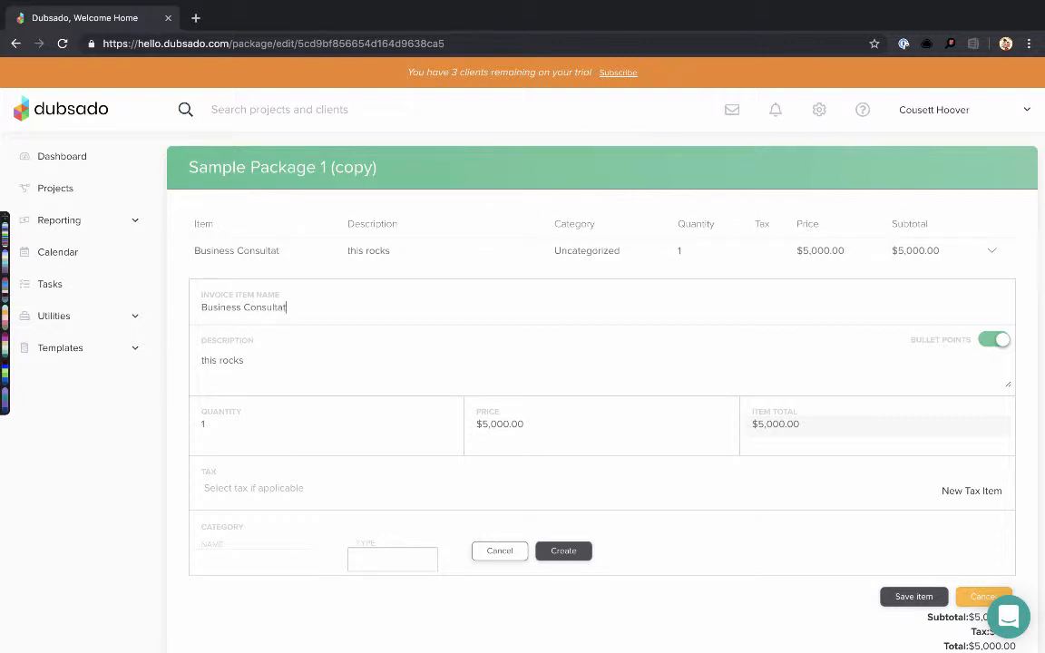
type("ion")
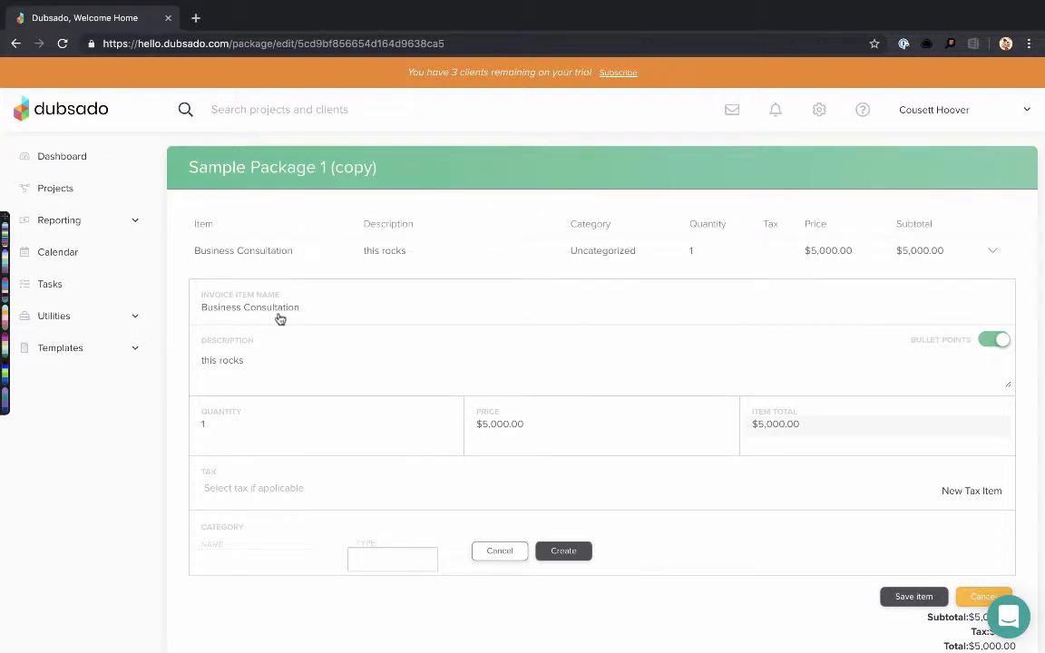
Replace the description with two bullets: 'Take a look at your business and identify pain points.'
double_click(239, 361)
key("super+a")
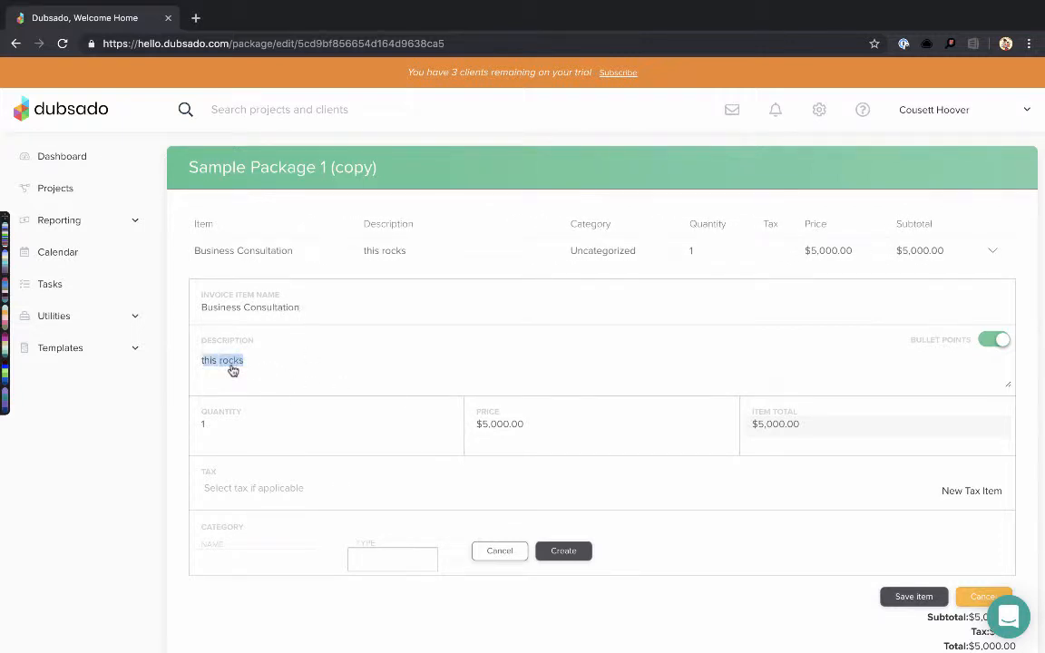
key("BackSpace")
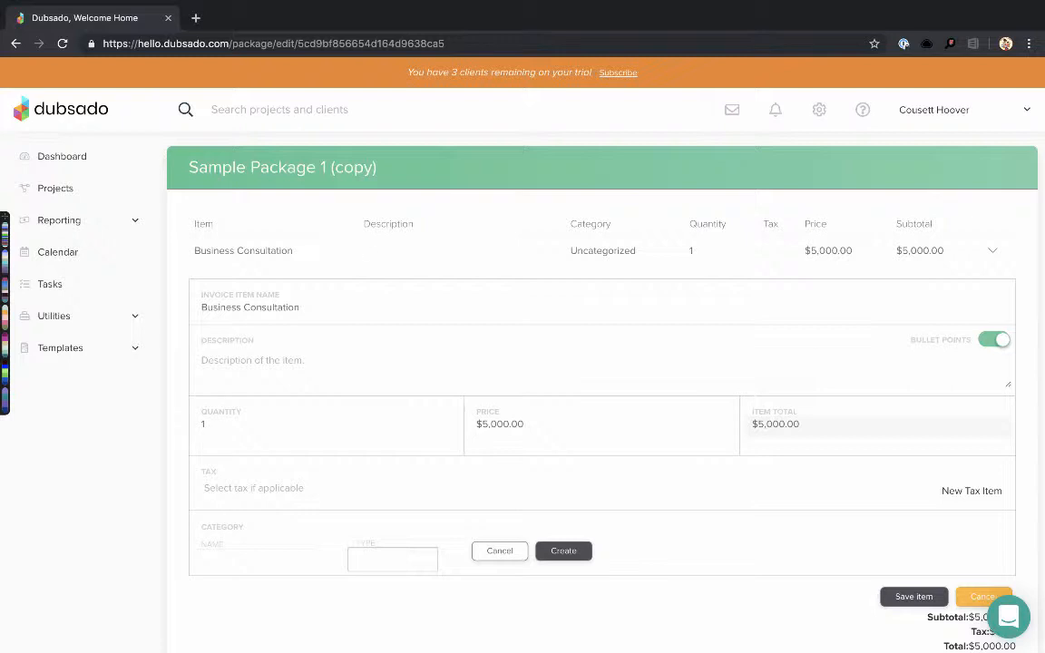
type("Take a look at you")
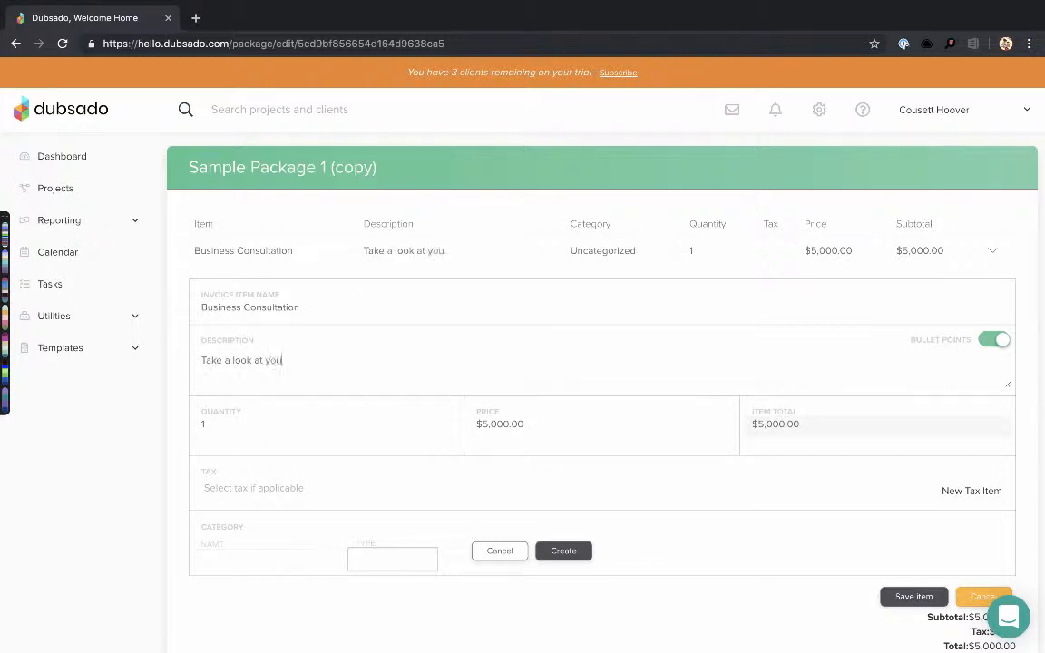
type("r business and")
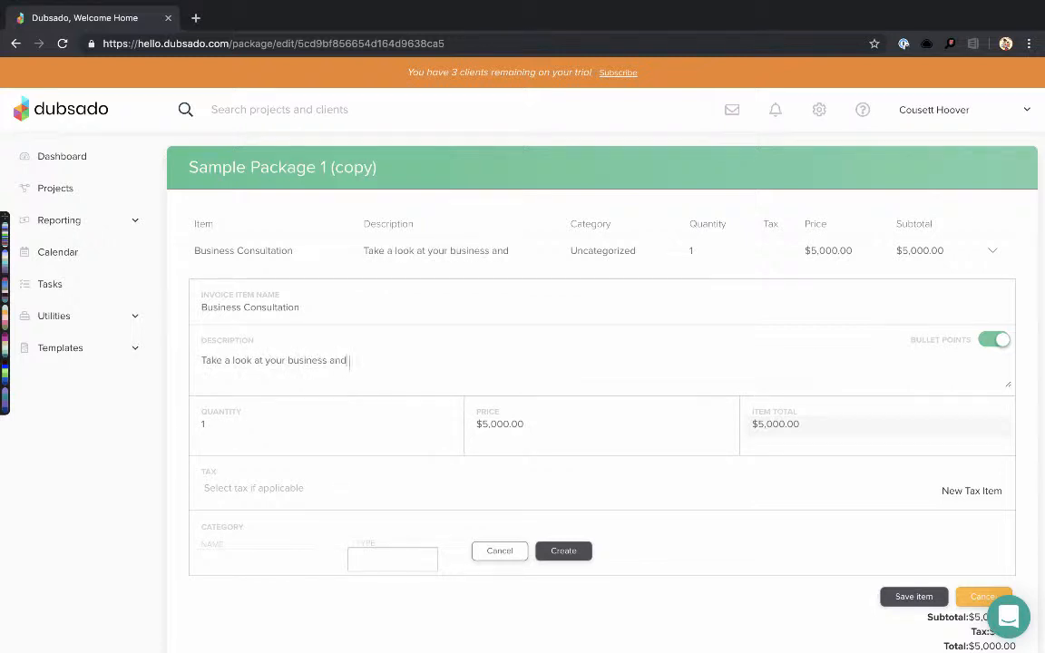
type(" identify pain points.")
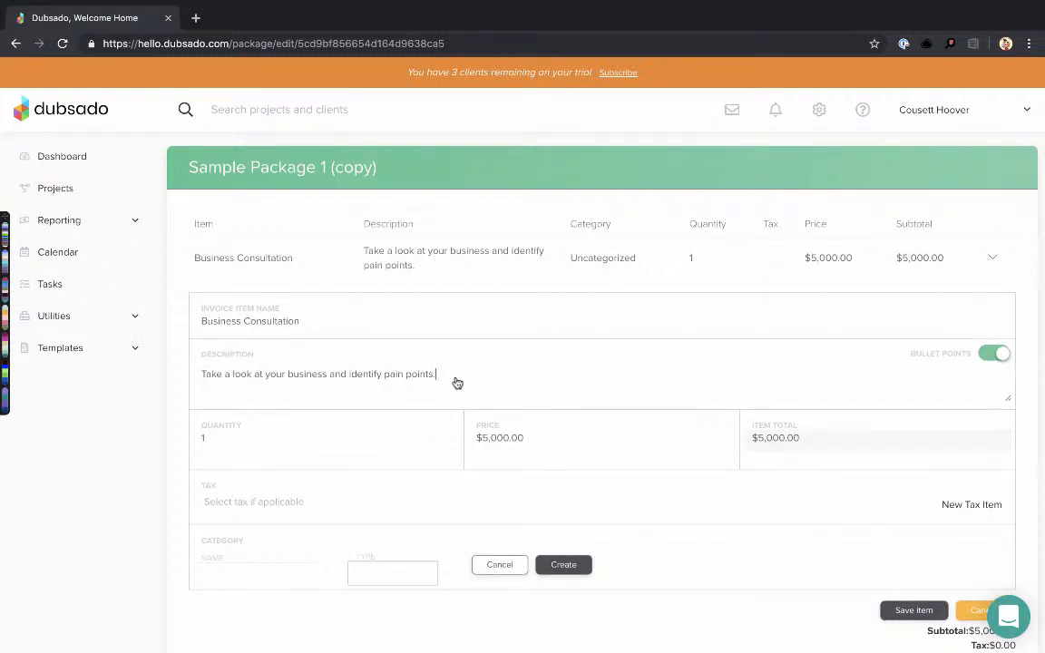
key("Return")
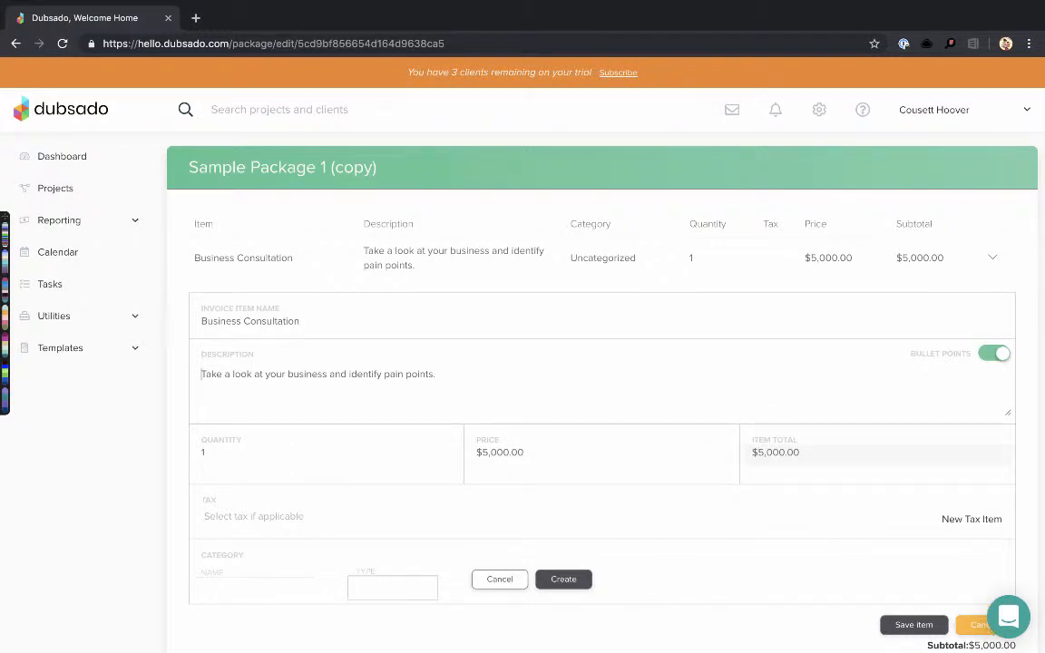
key("ctrl+a")
key("ctrl+c")
key("Right")
key("ctrl+v")
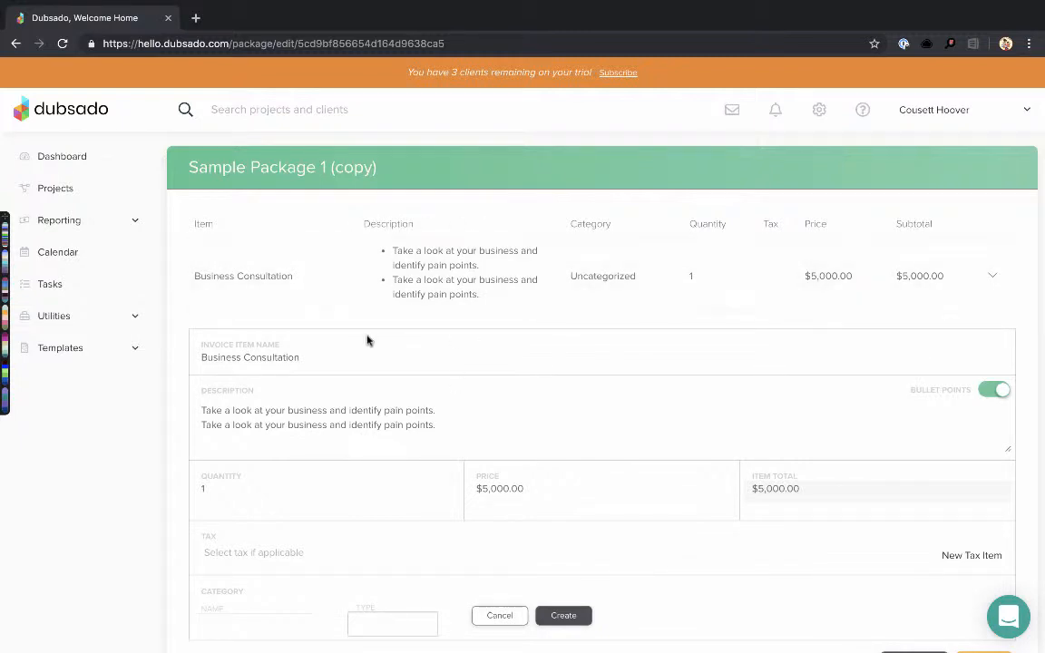
scroll(367, 340, "down", 1)
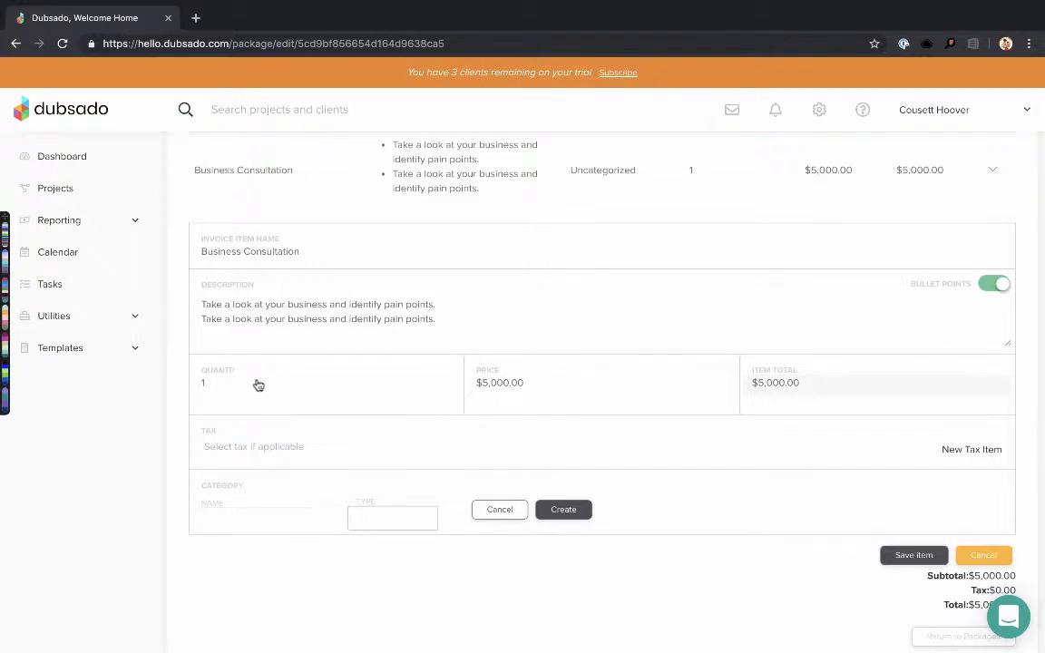
Keep Business Consultation at quantity 1 ($5,000.00), adding then removing the 20% Sample Tax Item
left_click(205, 385)
type("2")
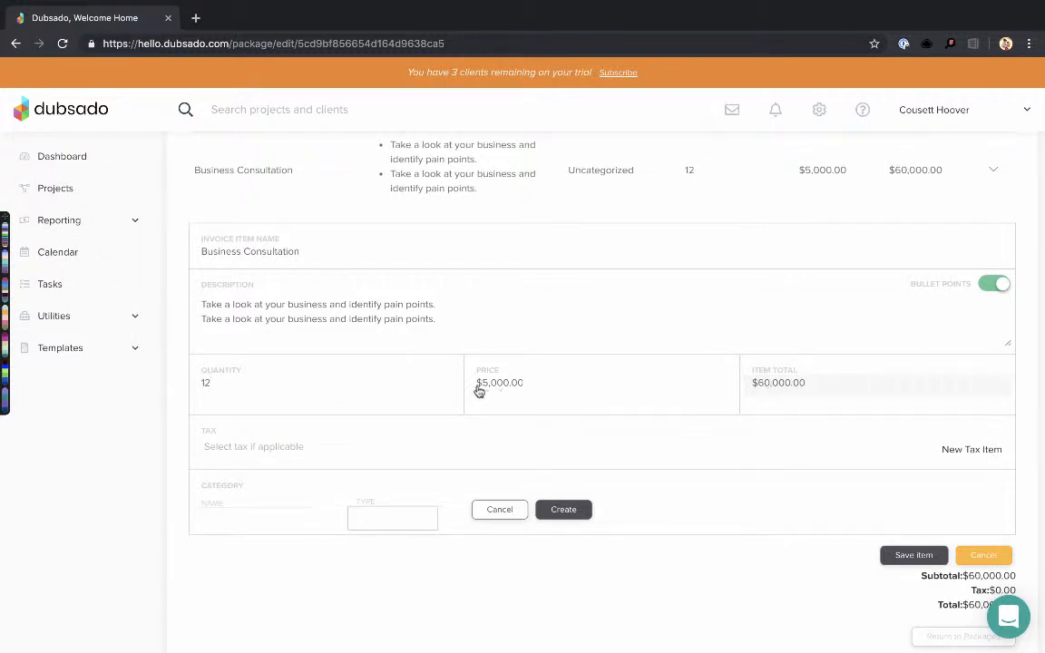
left_click_drag(478, 388, 555, 391)
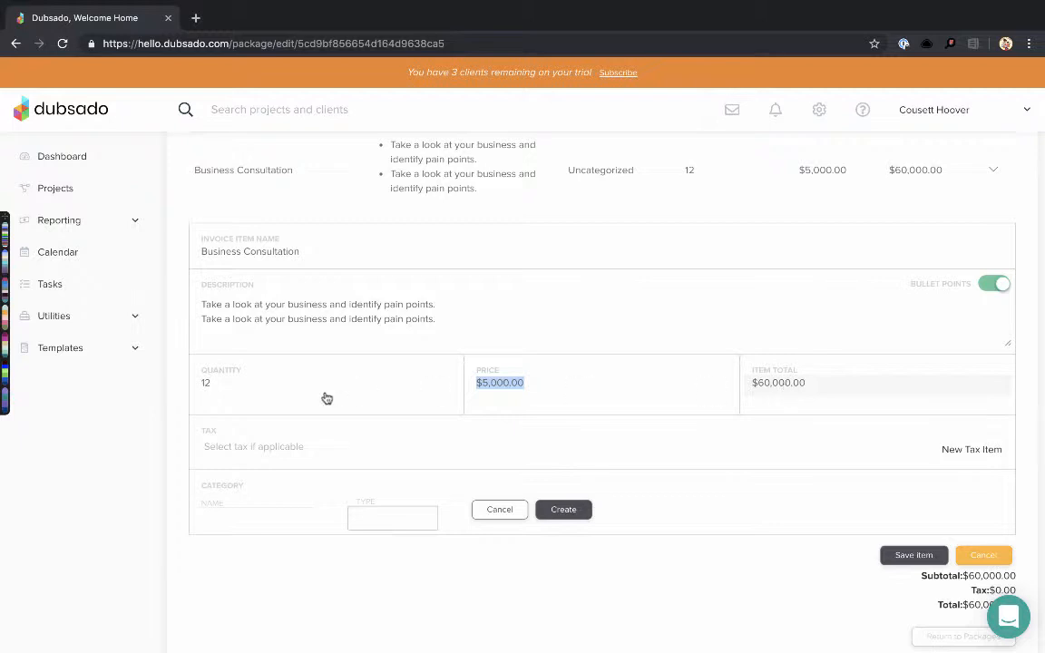
left_click(249, 384)
key("BackSpace")
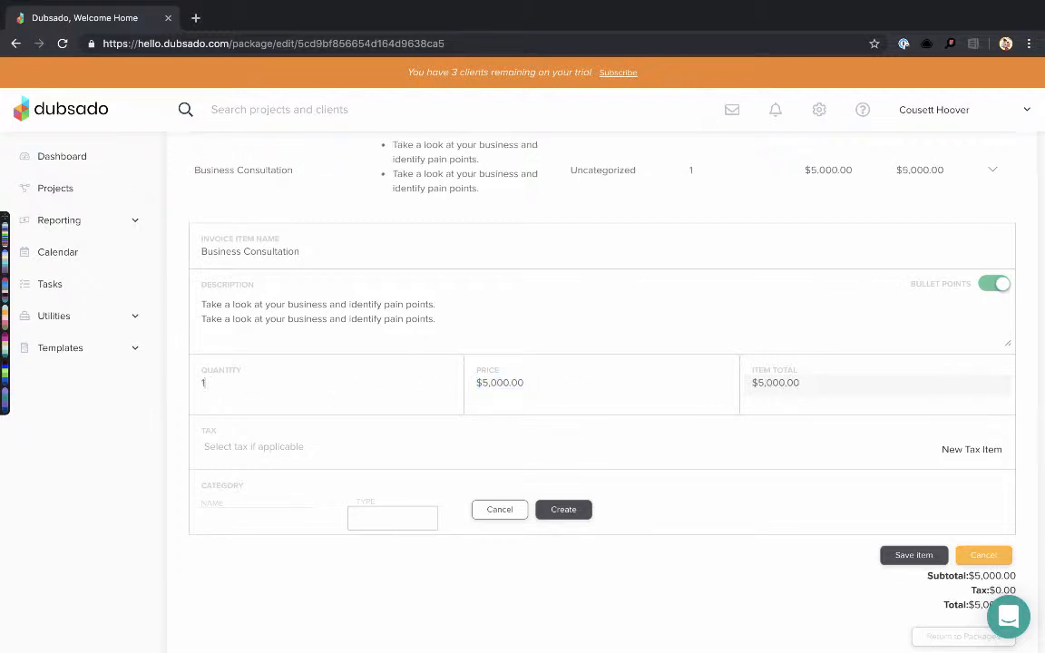
left_click(240, 448)
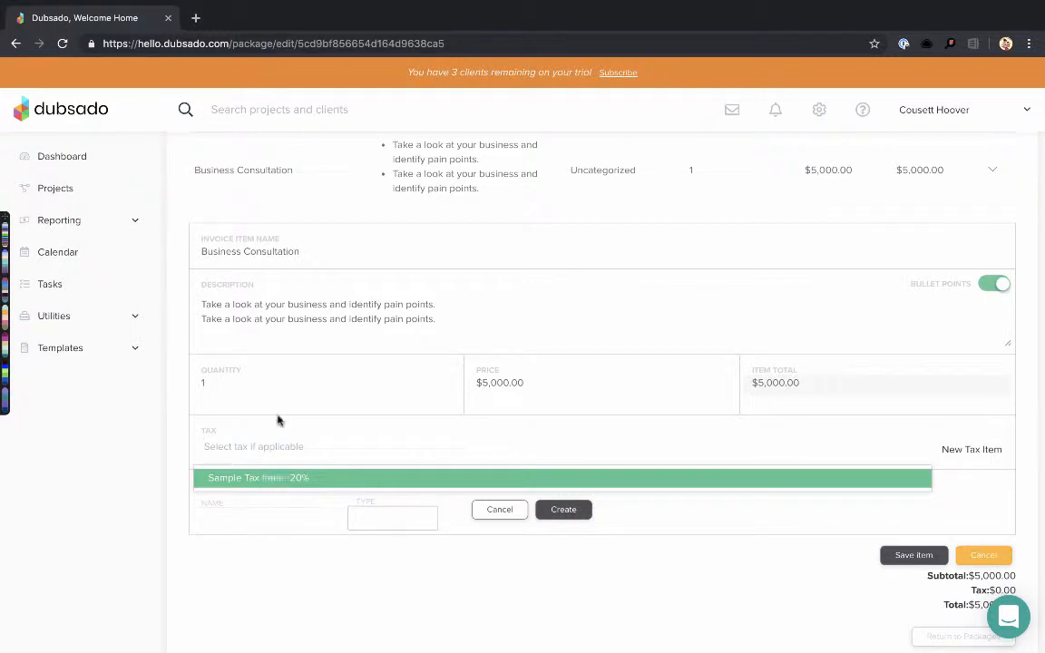
left_click(273, 478)
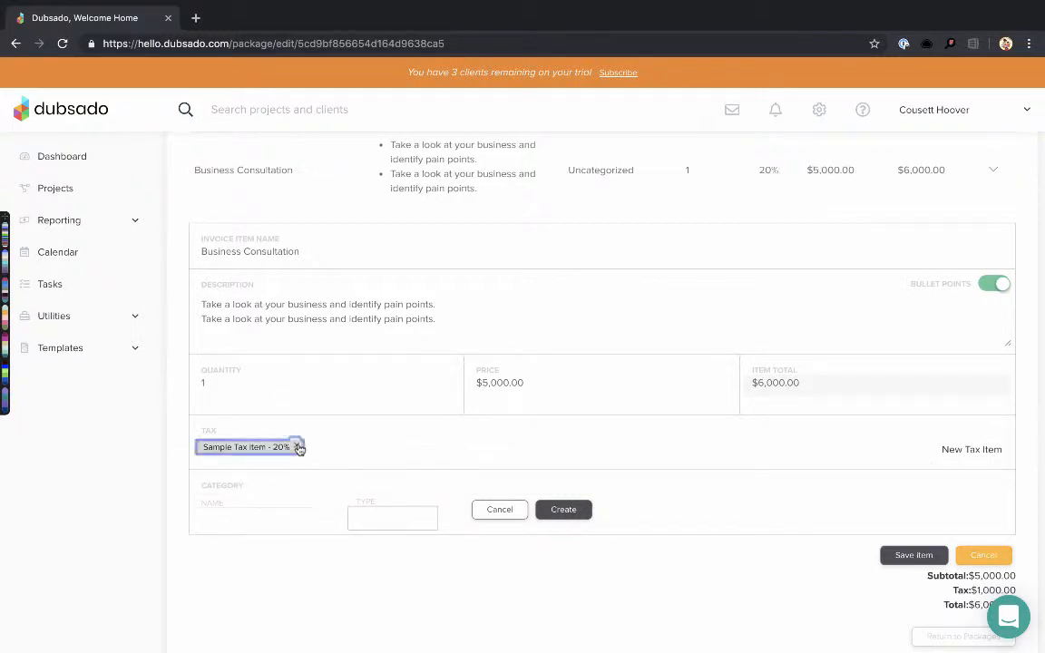
left_click(297, 448)
left_click(970, 451)
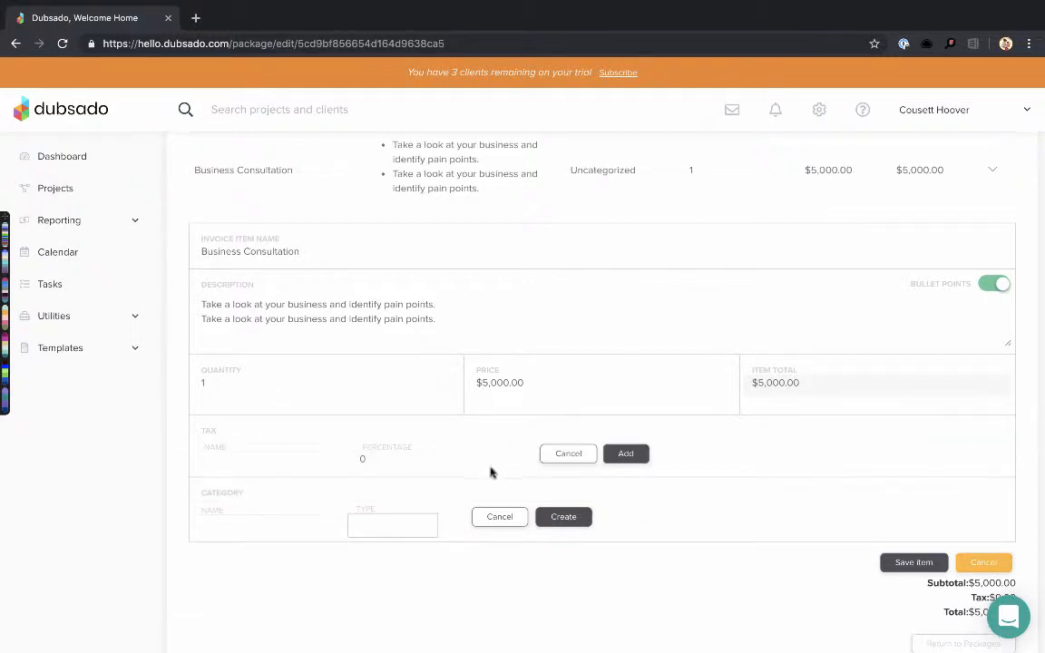
Create a 10% tax named Sales and apply it, bringing Business Consultation to $5,500.00
left_click(234, 461)
type("S")
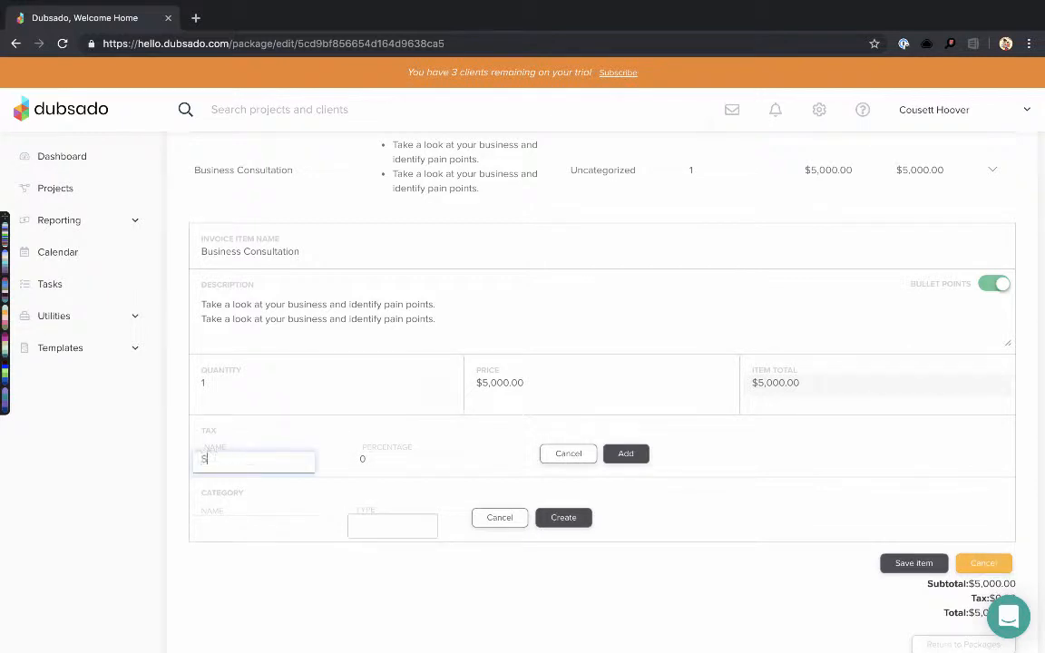
type("ales")
key("Tab")
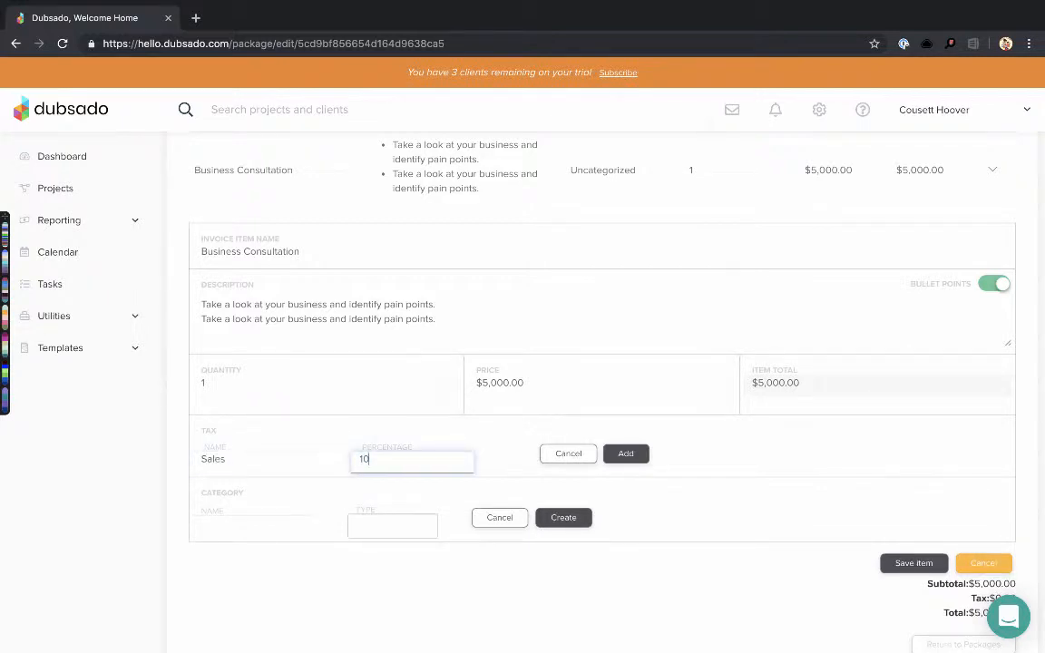
left_click(628, 458)
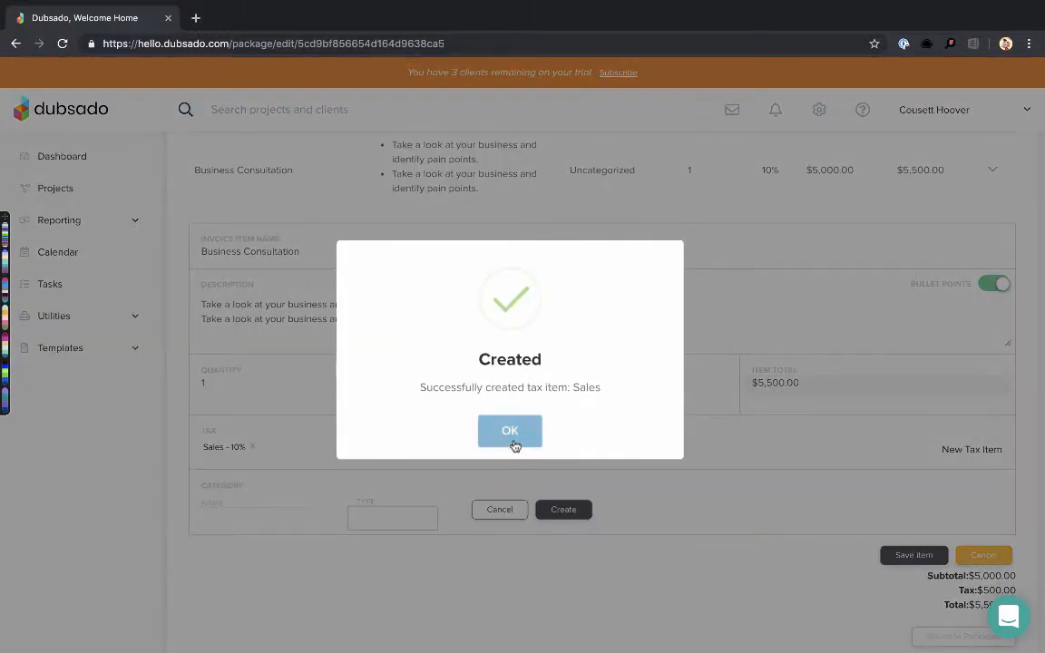
left_click(511, 439)
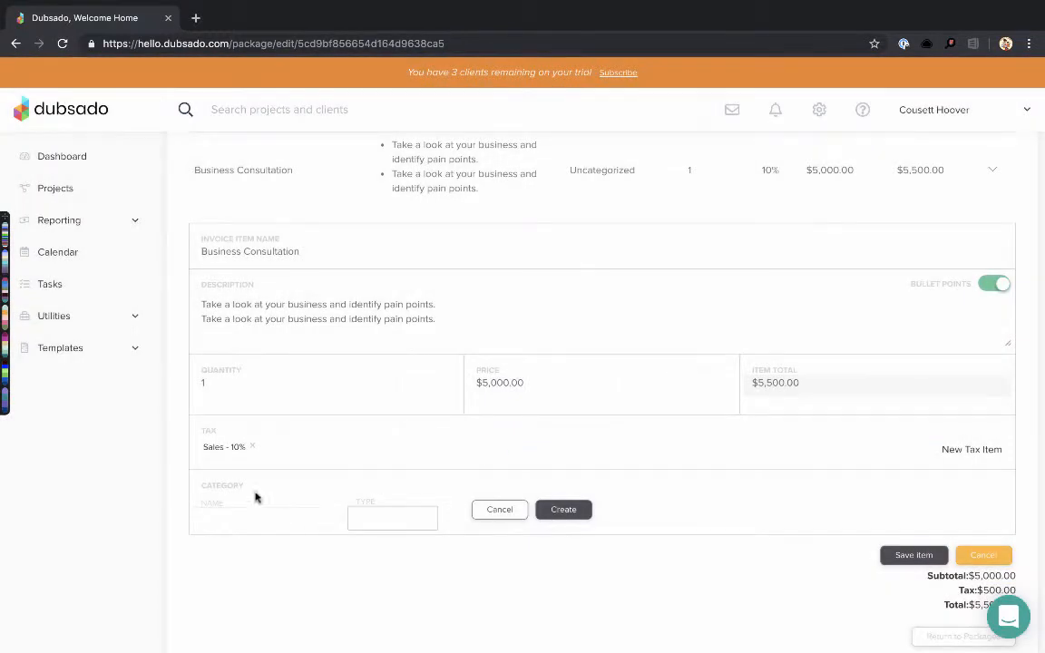
left_click(235, 522)
Create a new category of type Services named Consultations and confirm it
type("Services")
key("Tab")
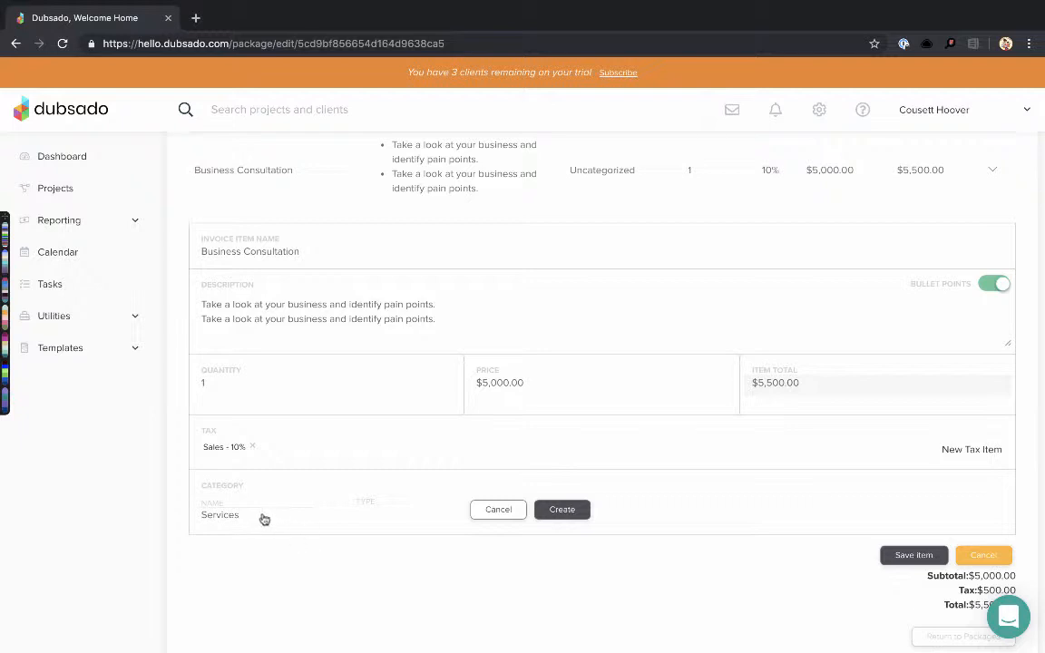
left_click(395, 516)
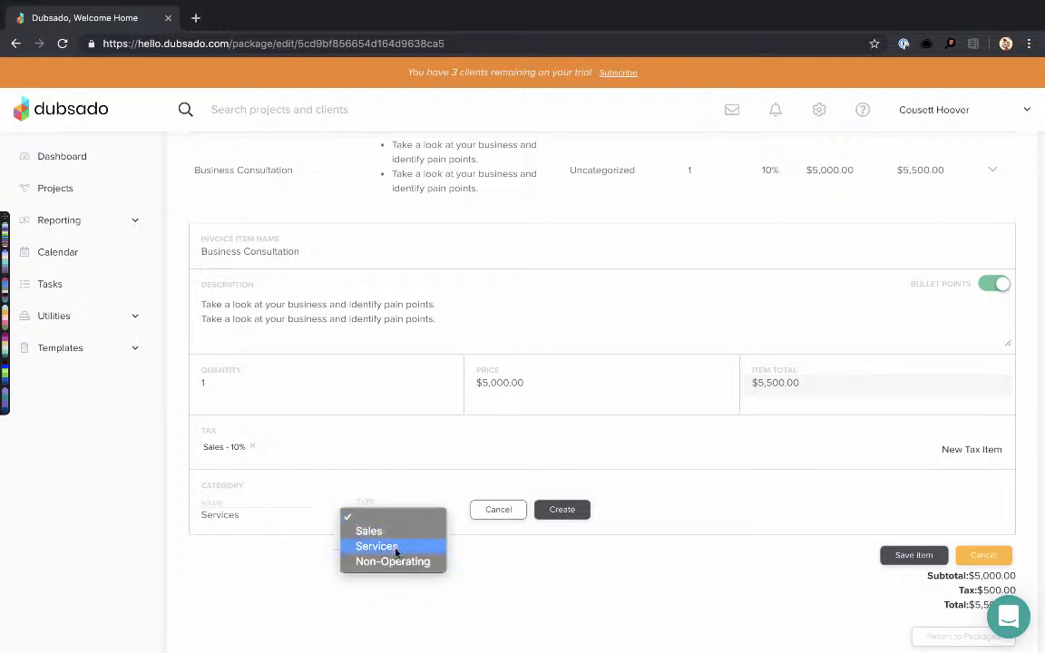
left_click(393, 546)
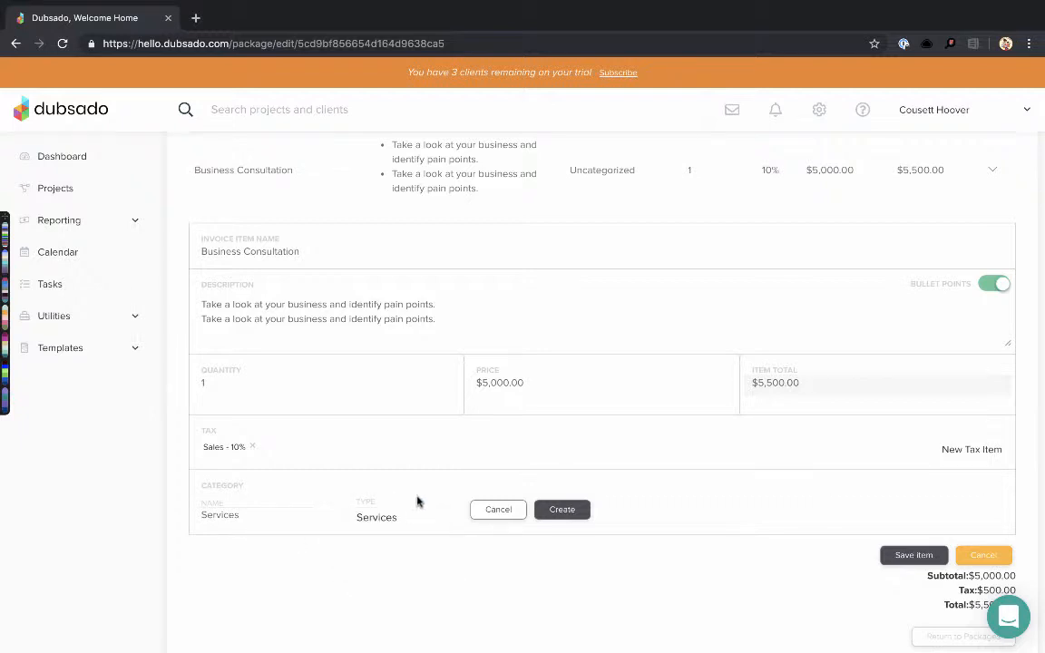
left_click(367, 516)
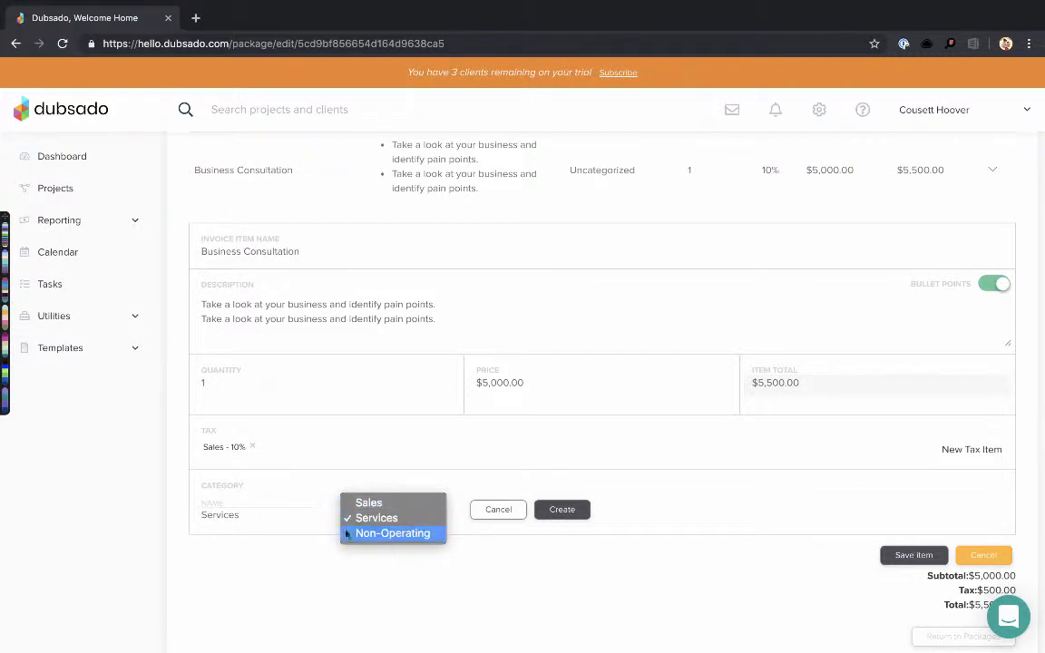
left_click(259, 520)
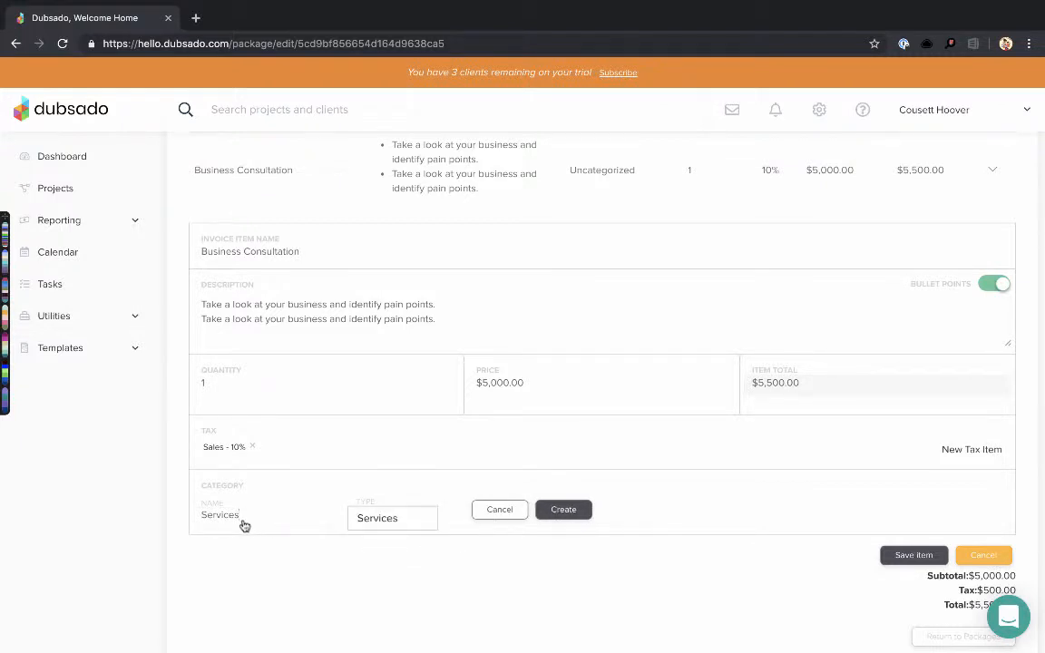
double_click(243, 525)
type("Consultations")
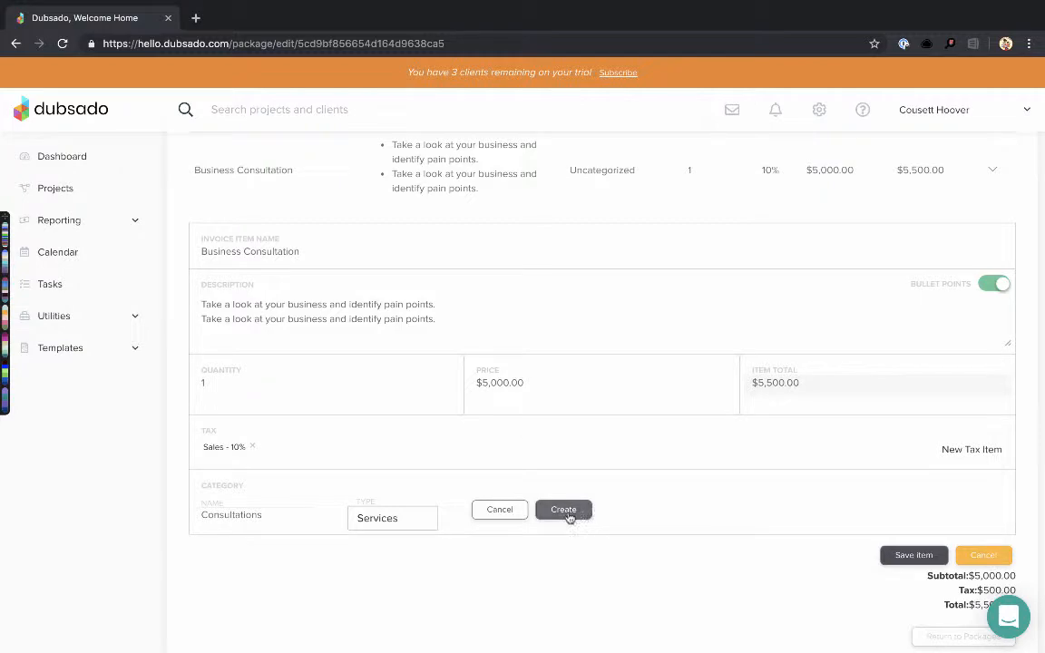
left_click(571, 512)
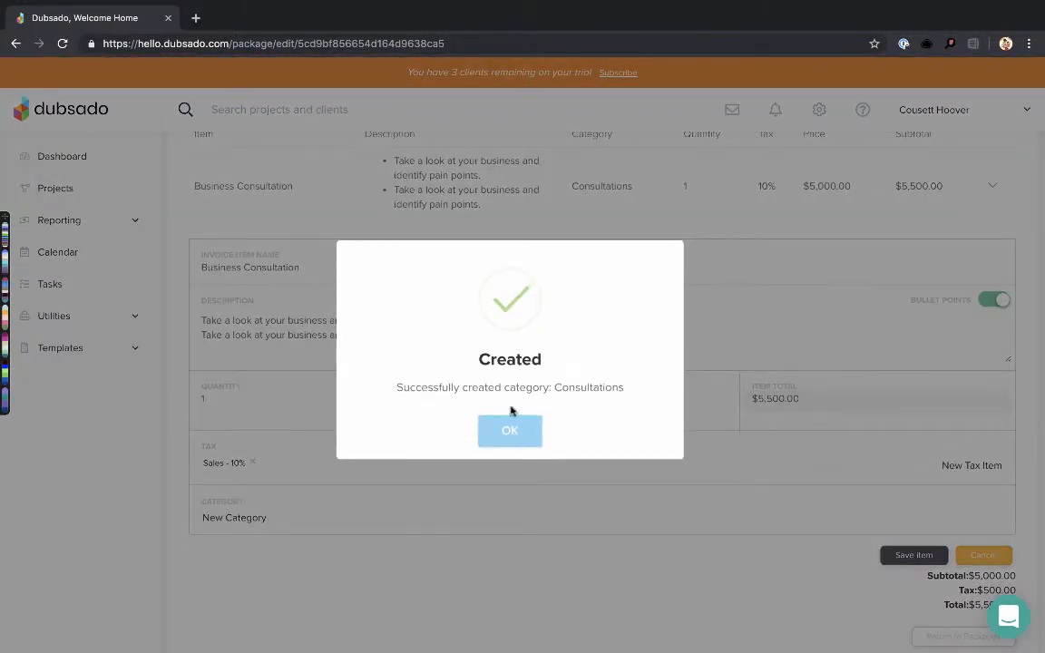
left_click(516, 426)
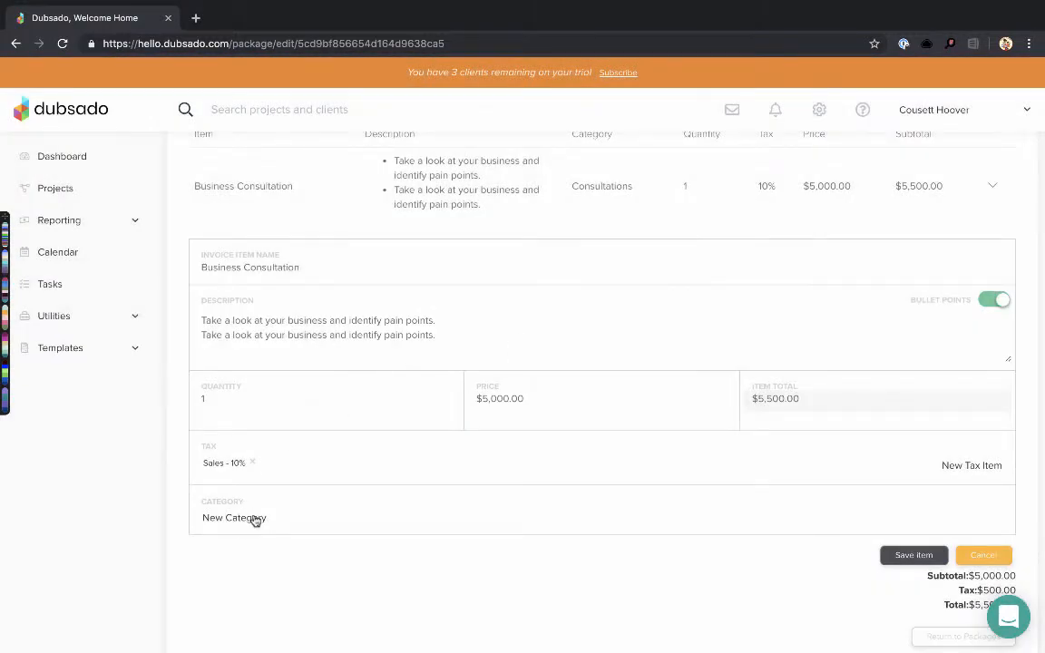
Retry creating the Consultations category and dismiss the duplicate-category error
left_click(247, 517)
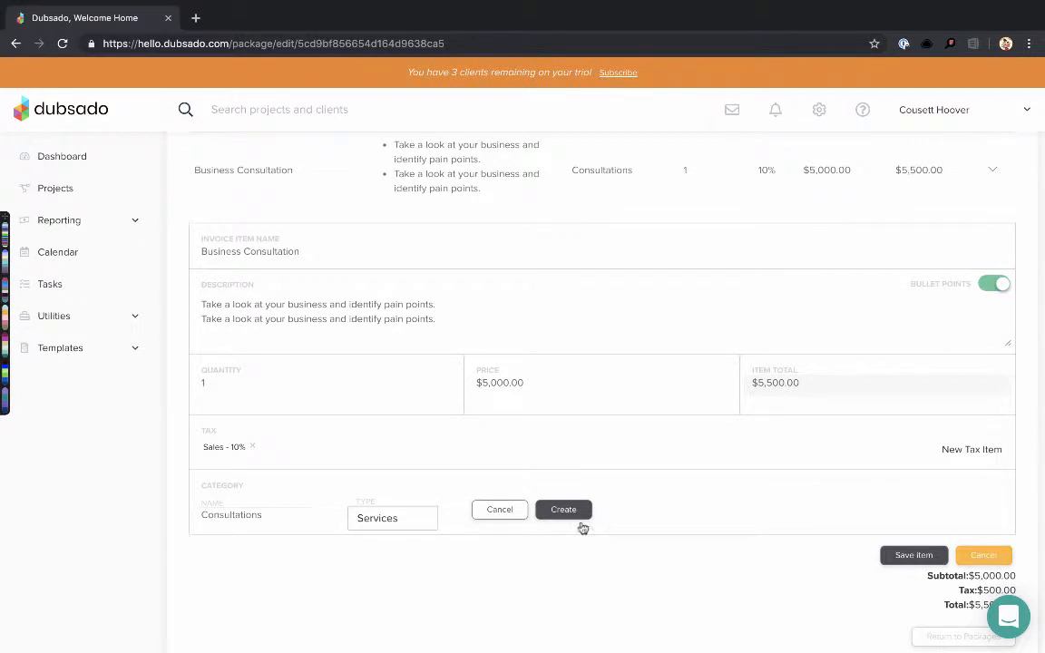
left_click(489, 511)
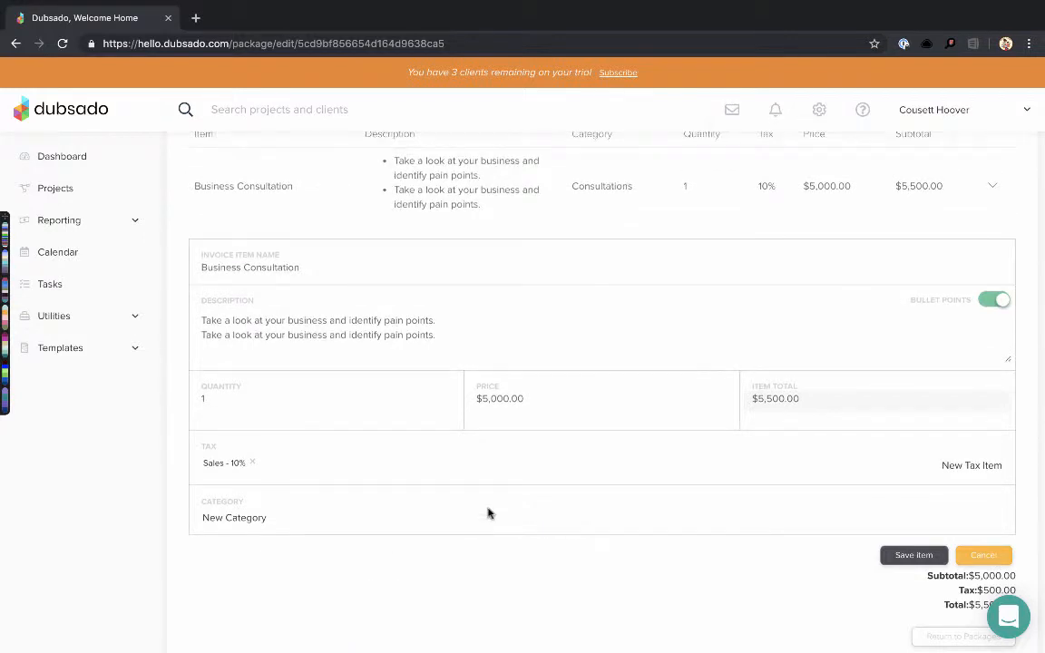
left_click(240, 516)
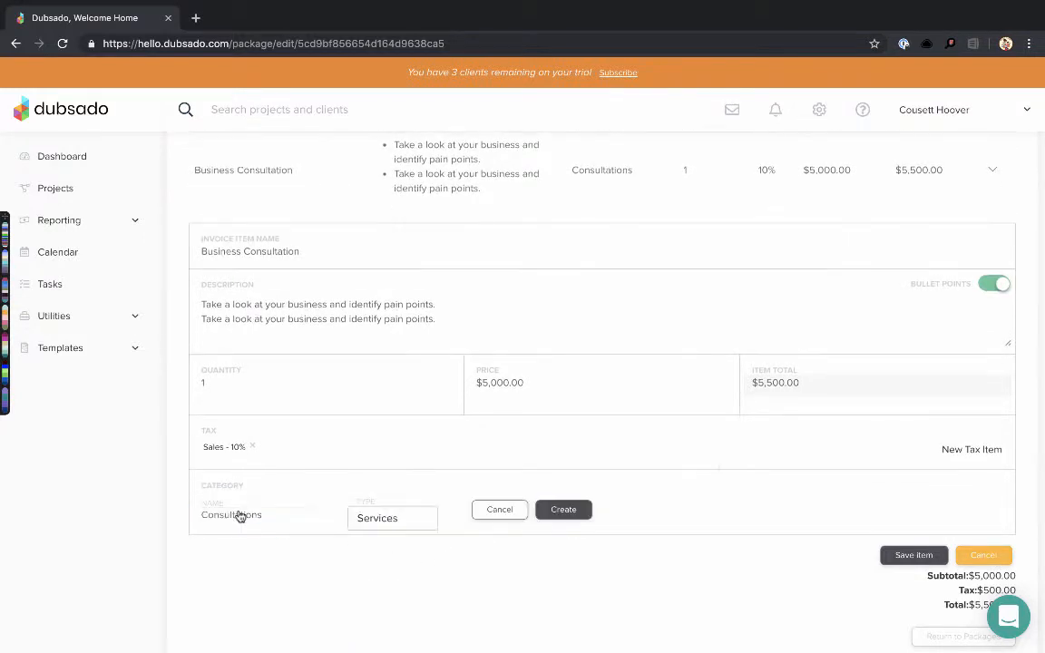
left_click(563, 509)
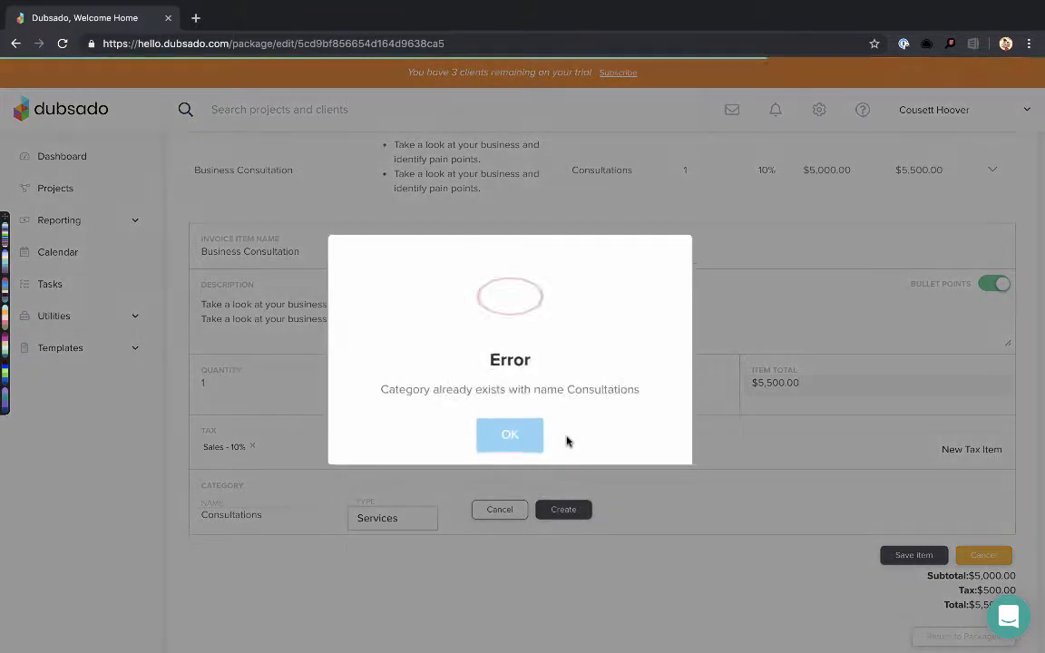
left_click(504, 430)
scroll(605, 554, "up", 2)
scroll(605, 555, "down", 2)
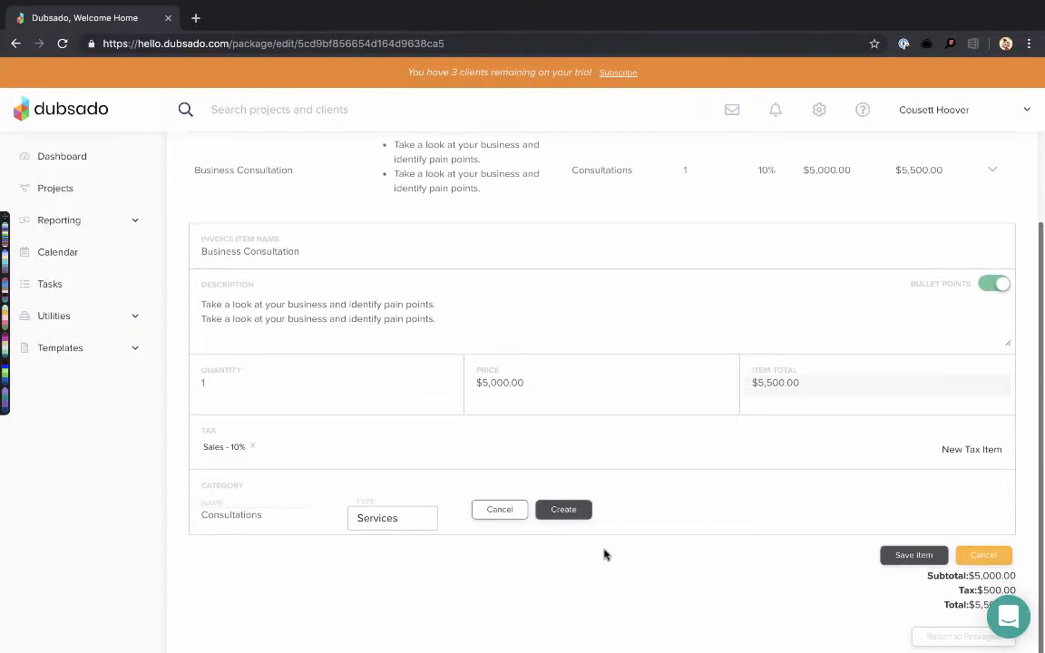
scroll(605, 554, "up", 2)
scroll(605, 554, "down", 2)
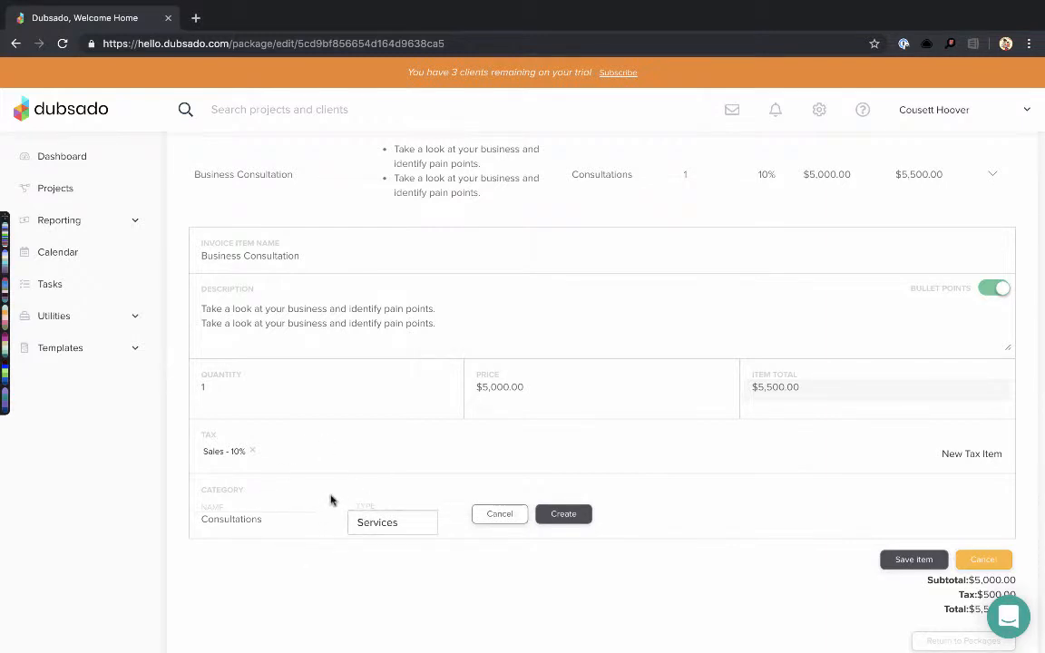
scroll(331, 500, "up", 1)
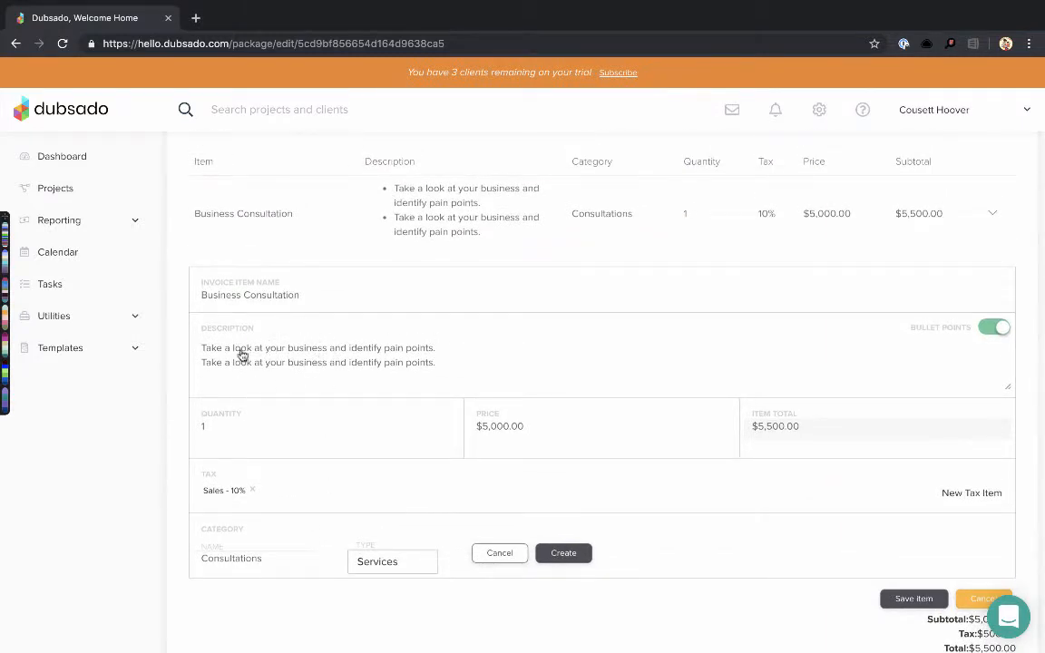
scroll(260, 287, "up", 1)
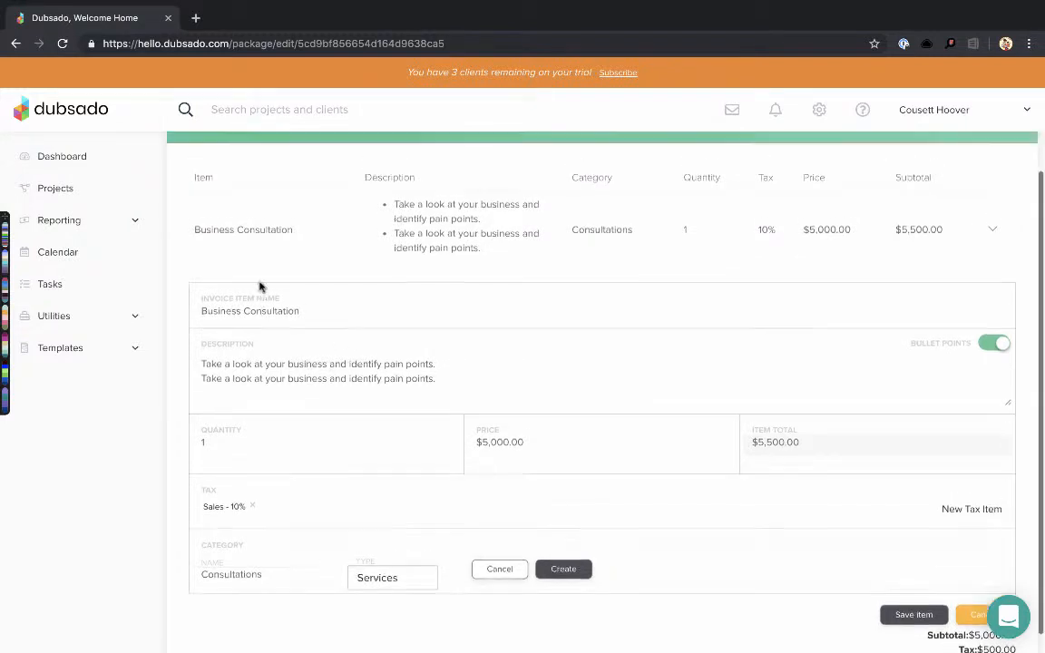
scroll(260, 287, "up", 1)
Retitle the package 'Consultation Small' and save the Business Consultation line item
left_click(272, 167)
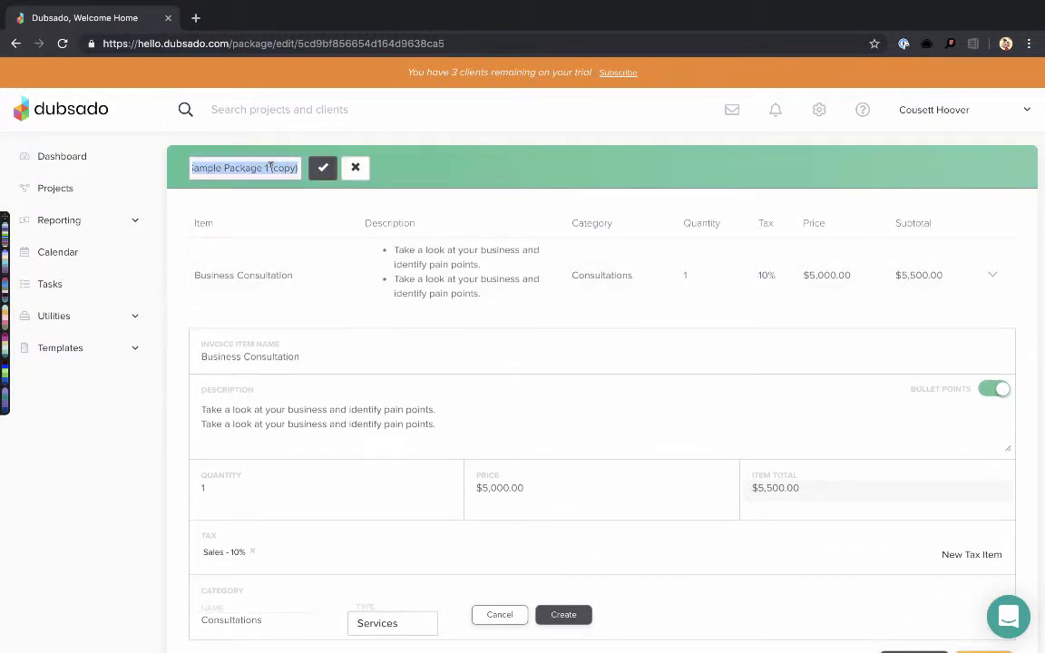
key("BackSpace")
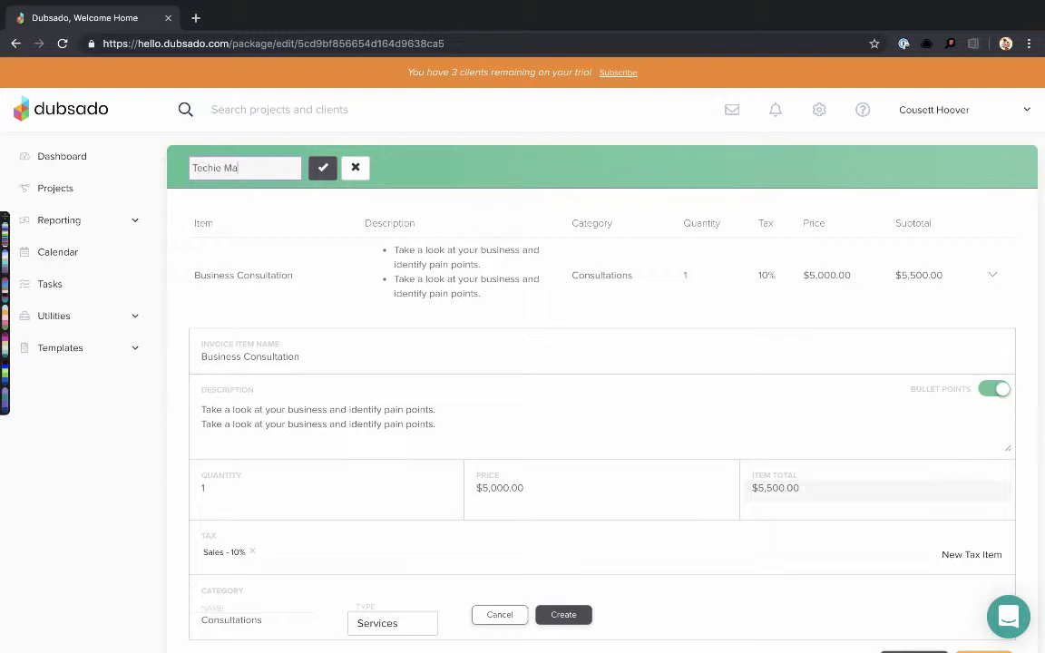
key("super+a")
key("BackSpace")
type("Consultation Small")
left_click(323, 167)
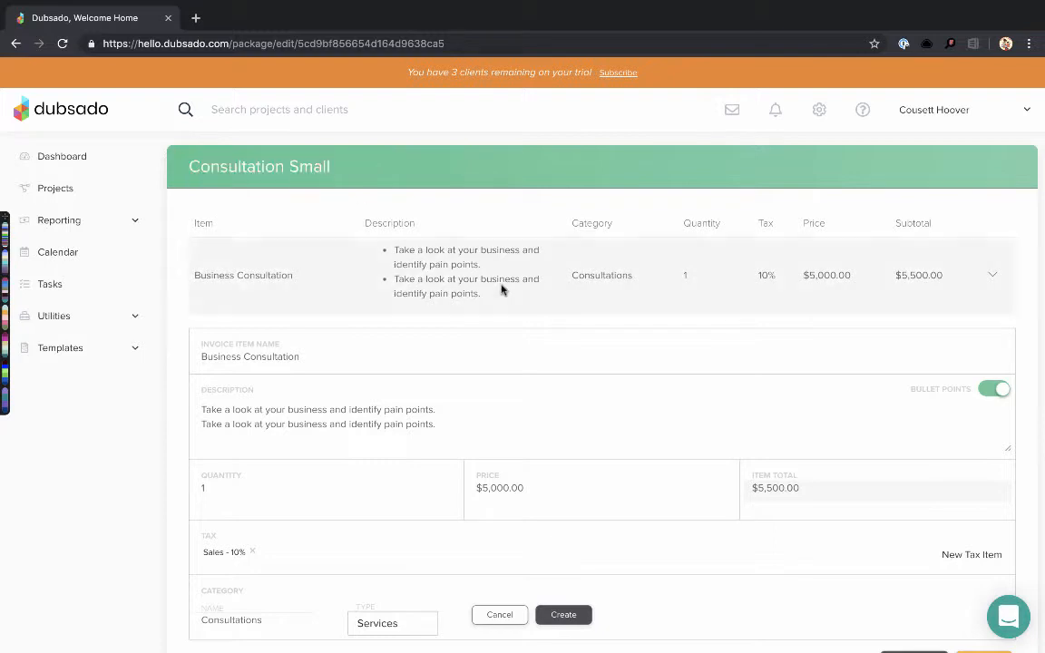
scroll(548, 330, "down", 2)
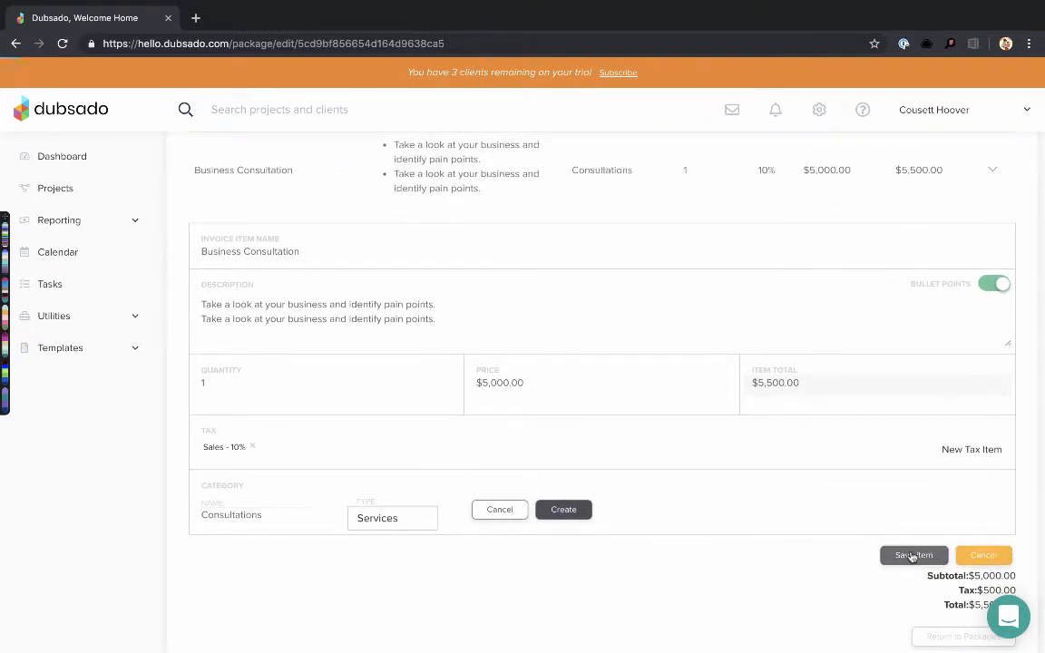
left_click(913, 555)
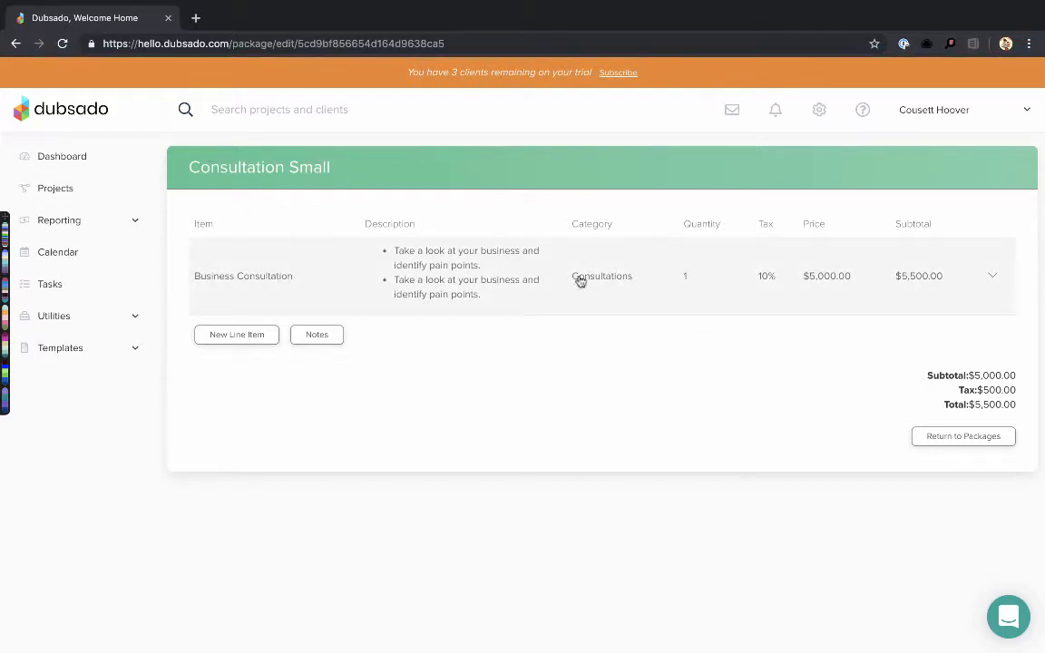
left_click_drag(984, 482, 555, 327)
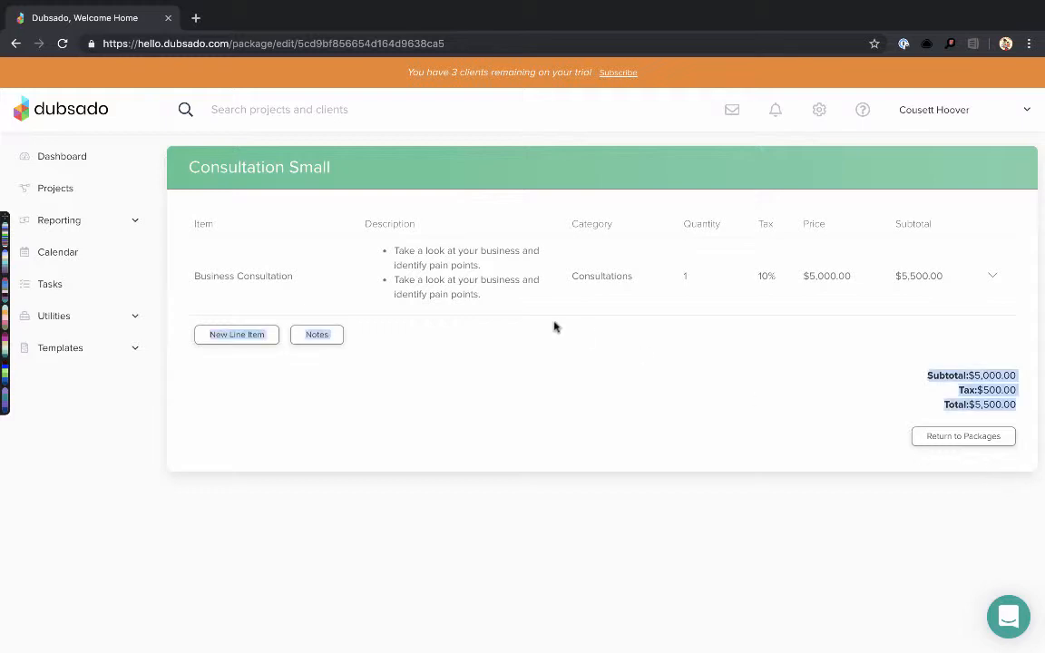
left_click(597, 368)
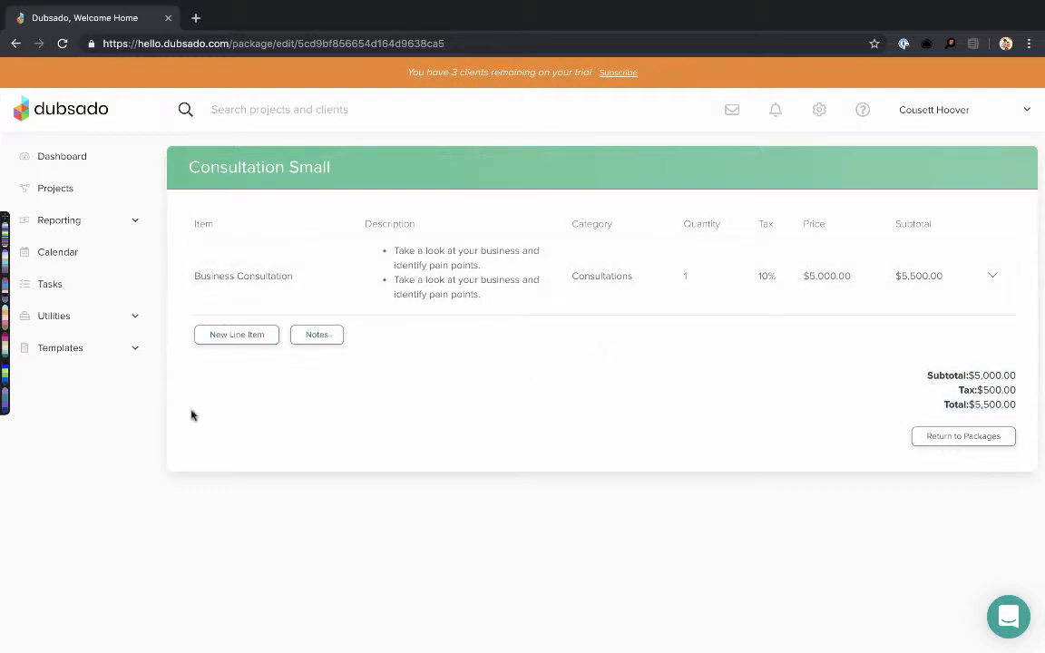
Start a new Follow Up Call line item with quantity 1 and price $45
left_click(235, 334)
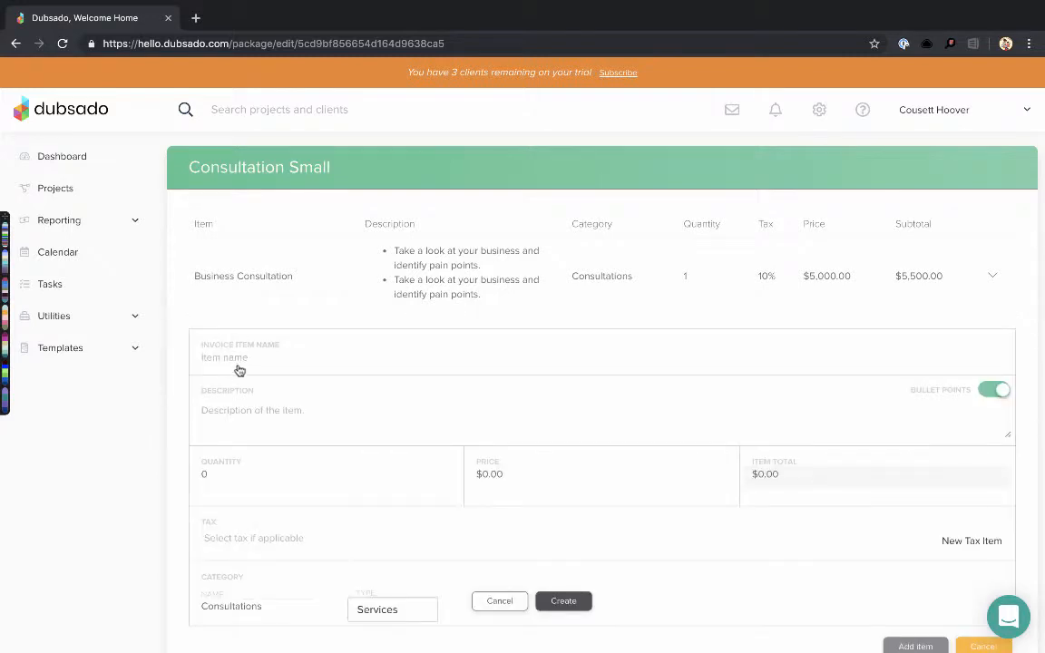
left_click(267, 356)
type("Fa")
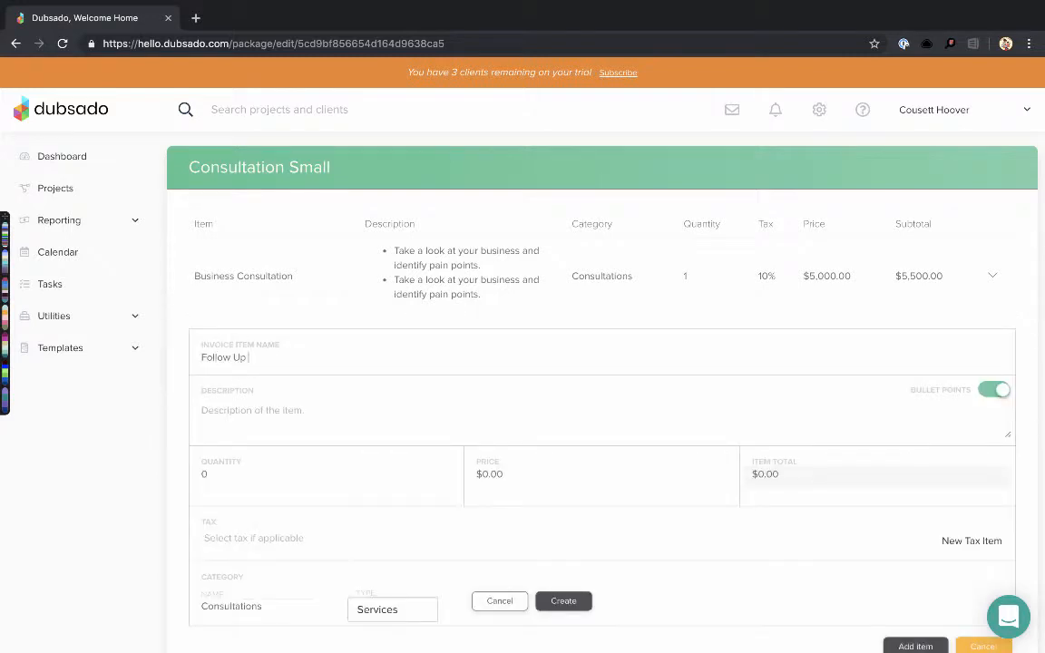
type("Follow call discuss plan.")
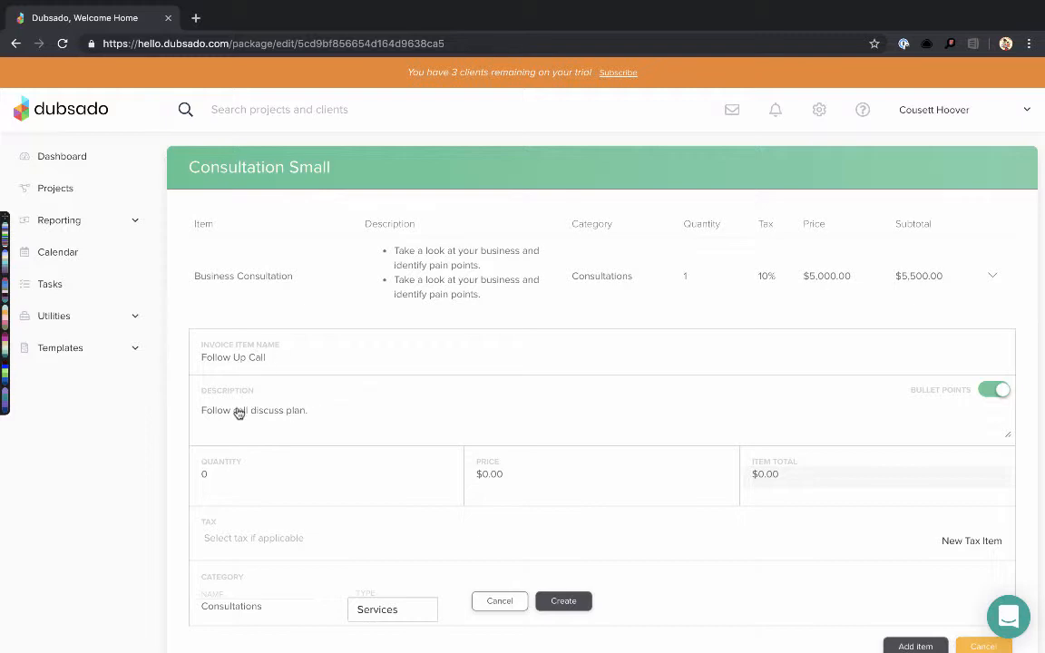
left_click(231, 475)
type("1")
left_click(544, 475)
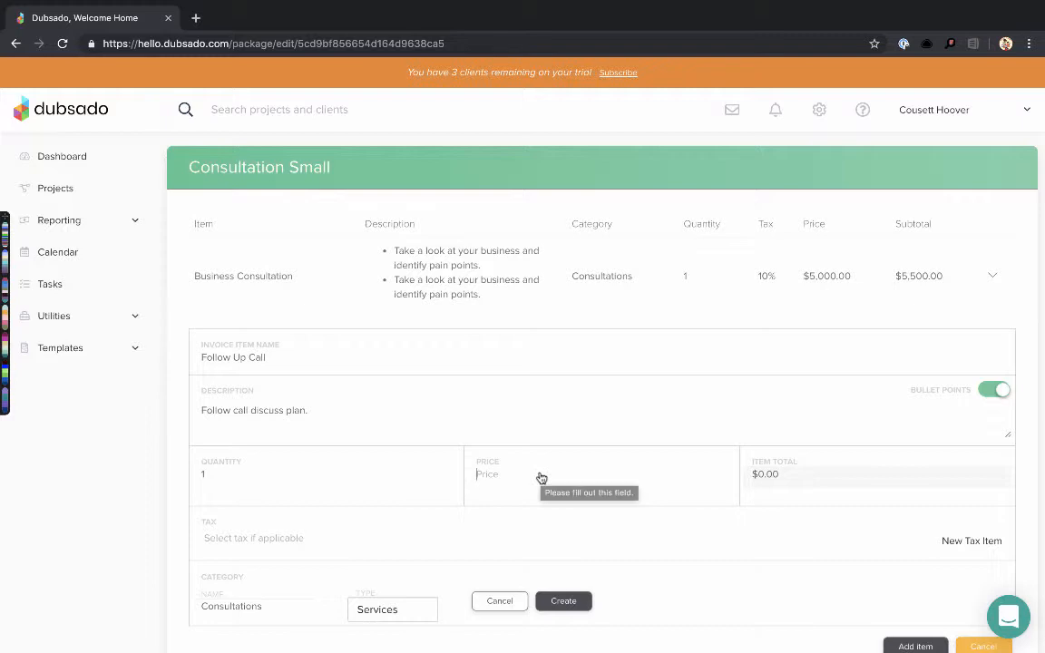
type("45")
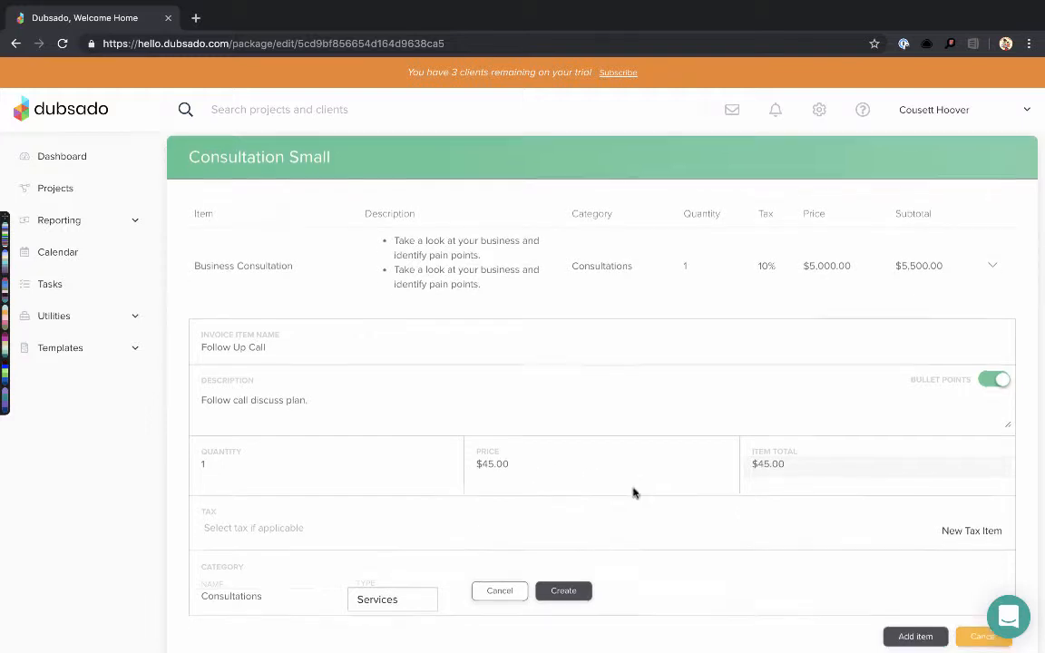
Apply the Sample Tax Item - 20% tax and add the item to the package
scroll(633, 490, "down", 2)
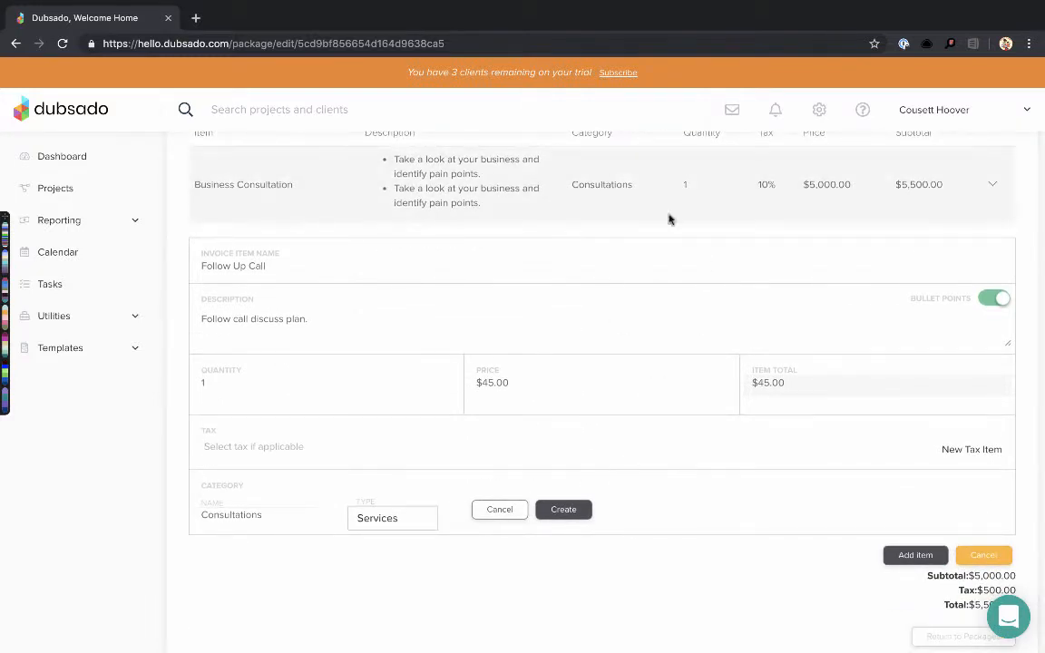
left_click(294, 450)
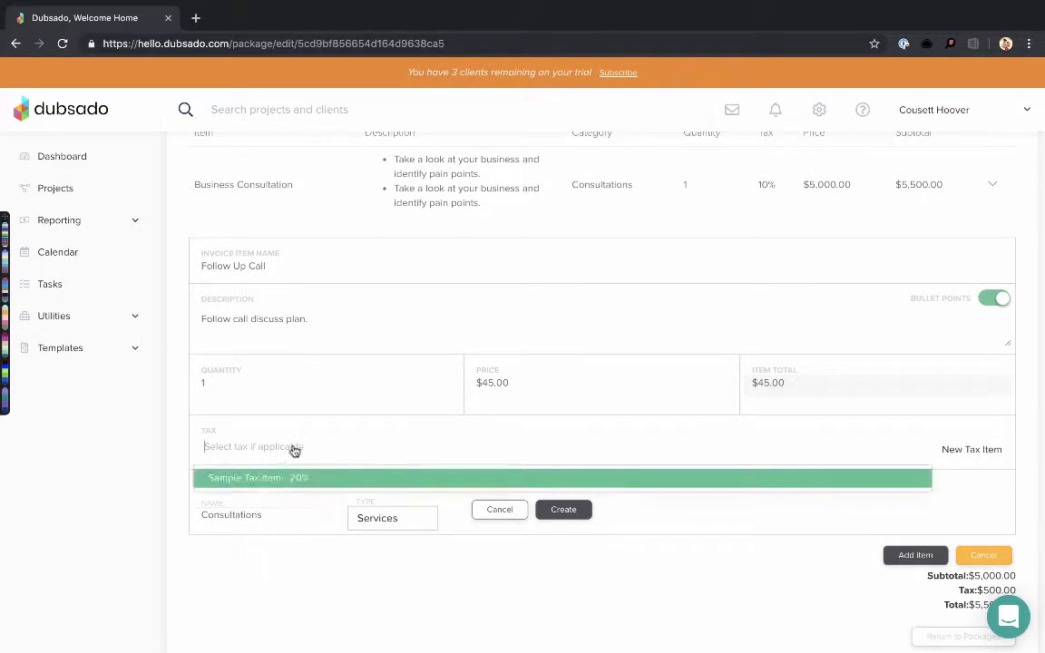
left_click(292, 485)
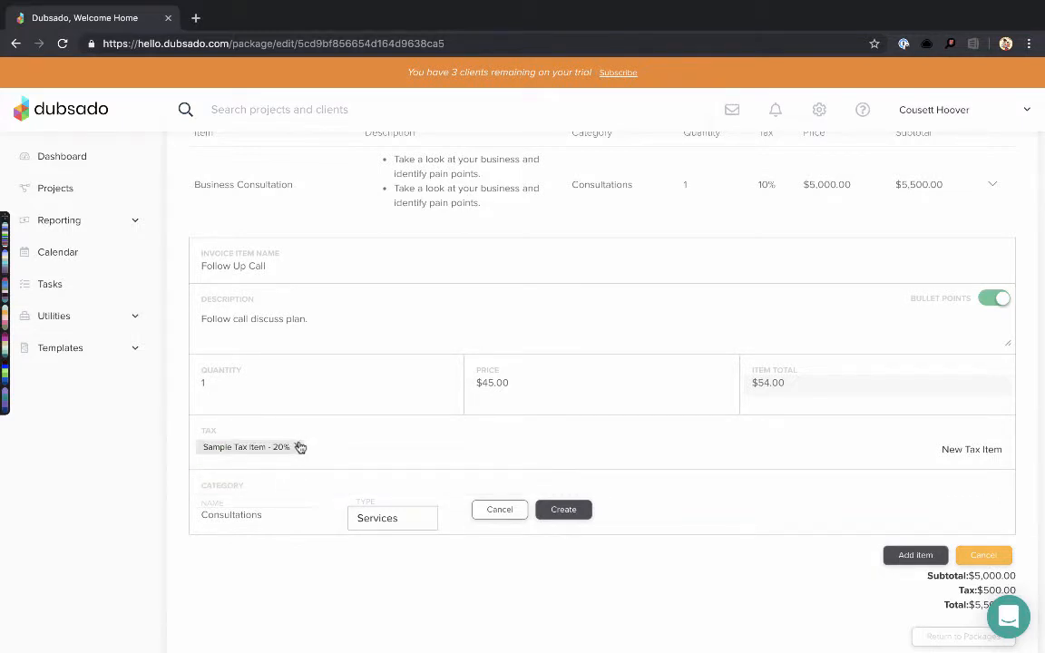
left_click(296, 447)
left_click(272, 451)
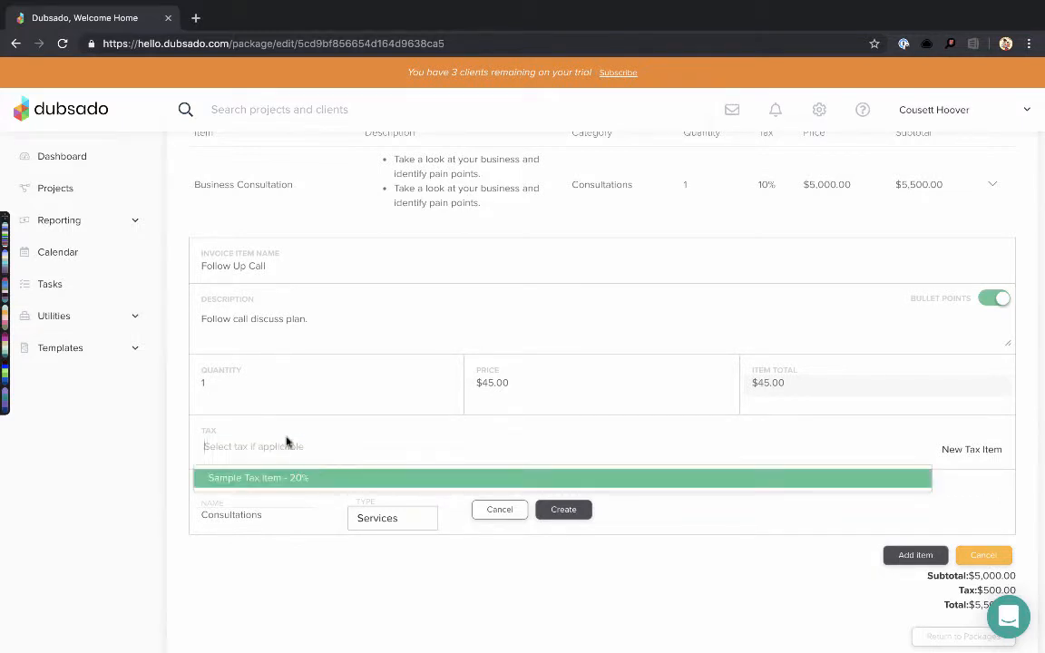
left_click(301, 447)
left_click(292, 451)
left_click(299, 485)
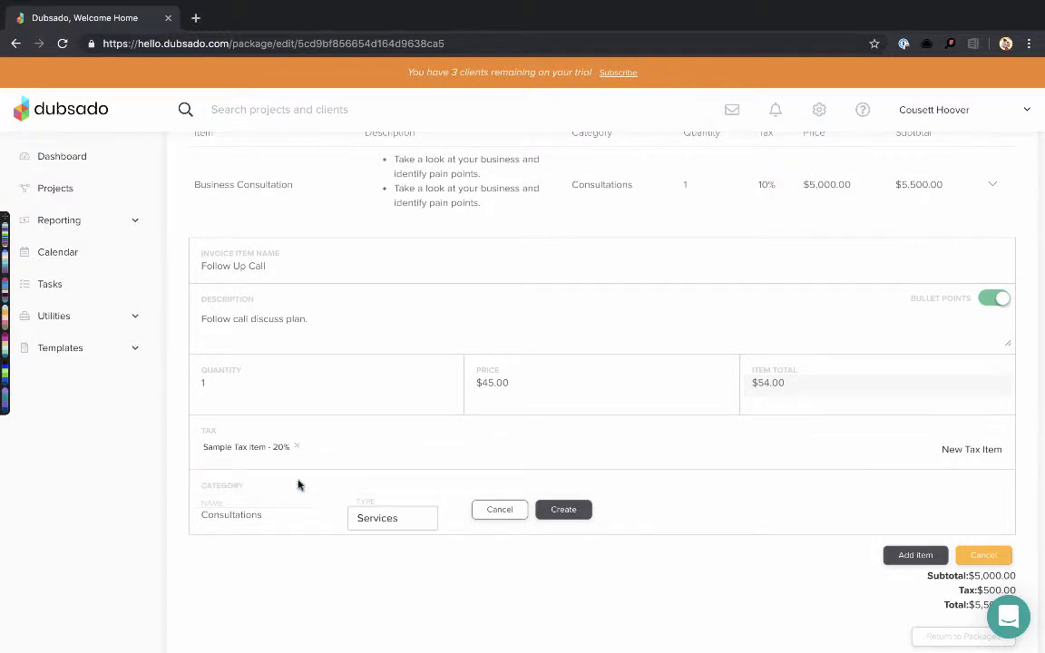
left_click(916, 555)
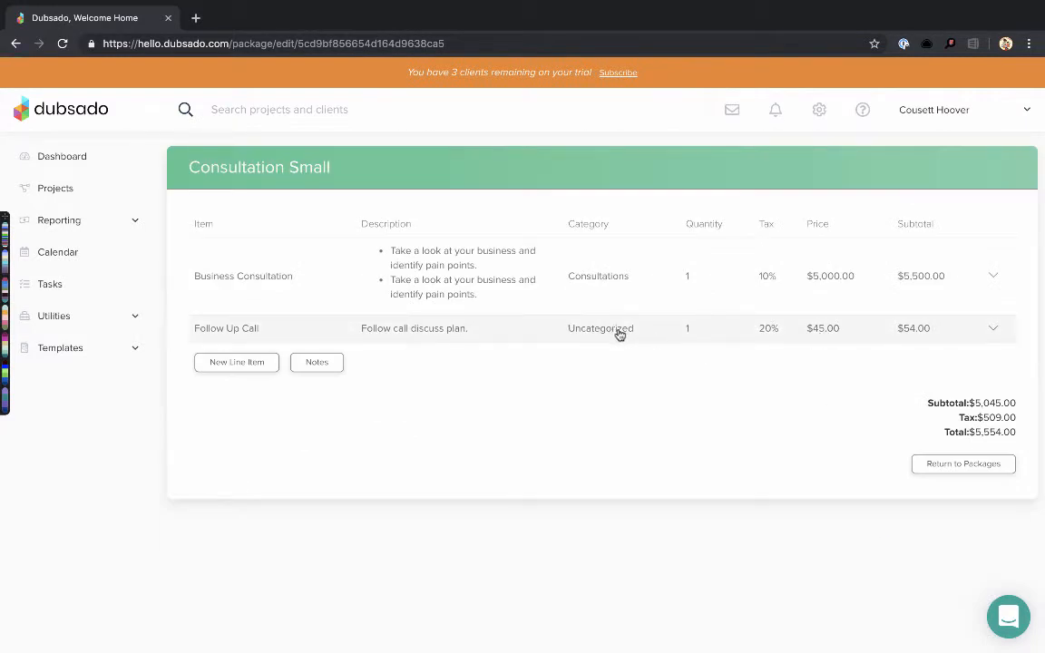
left_click(994, 334)
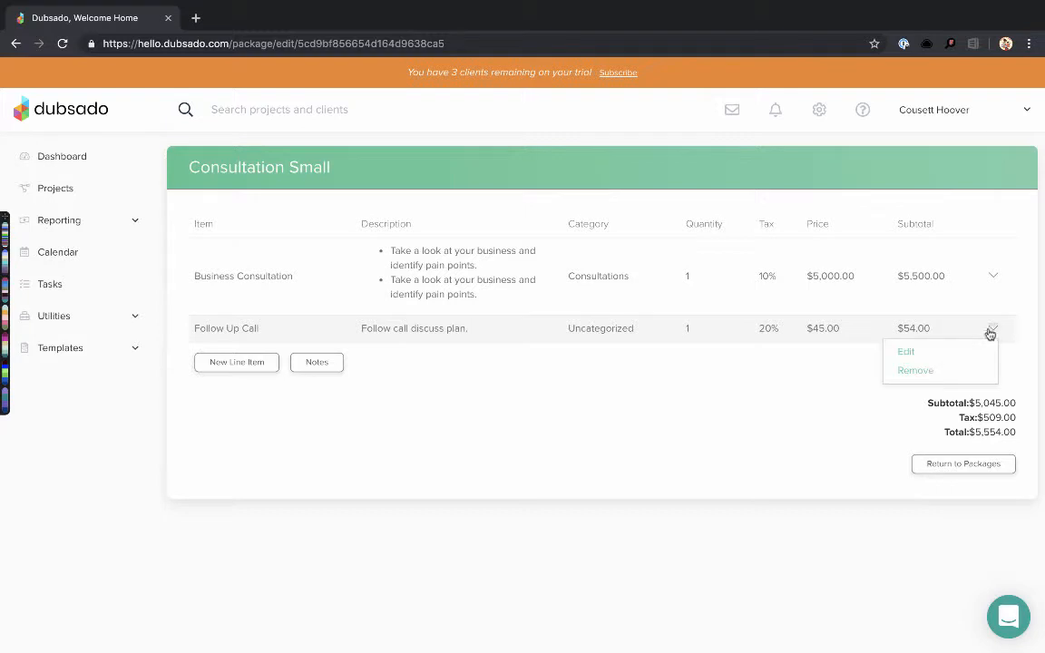
left_click(907, 351)
scroll(516, 470, "down", 1)
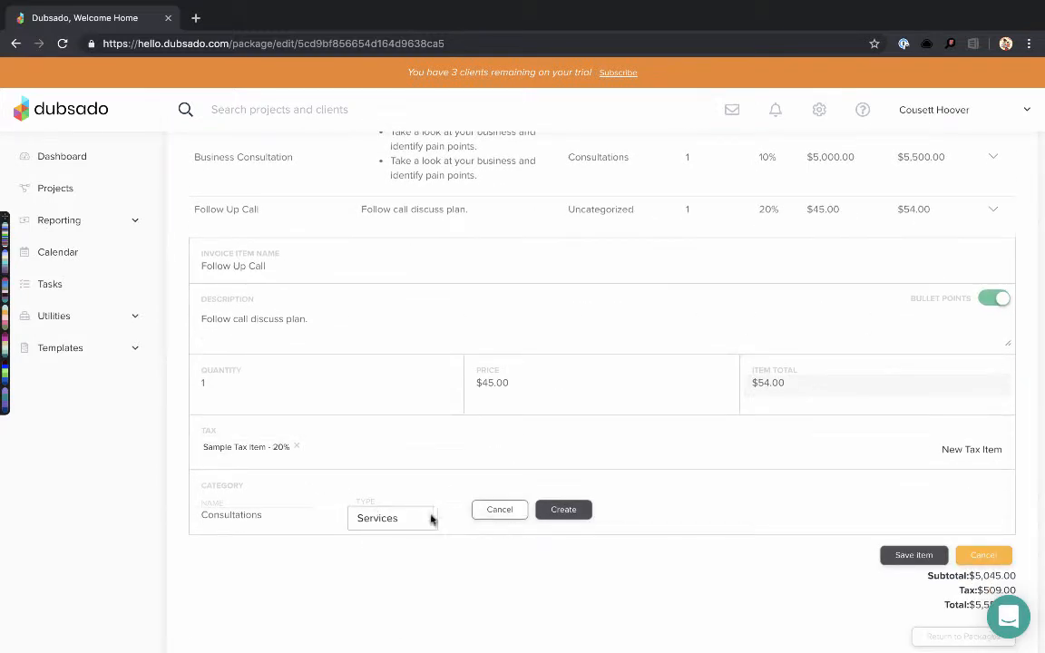
left_click(563, 510)
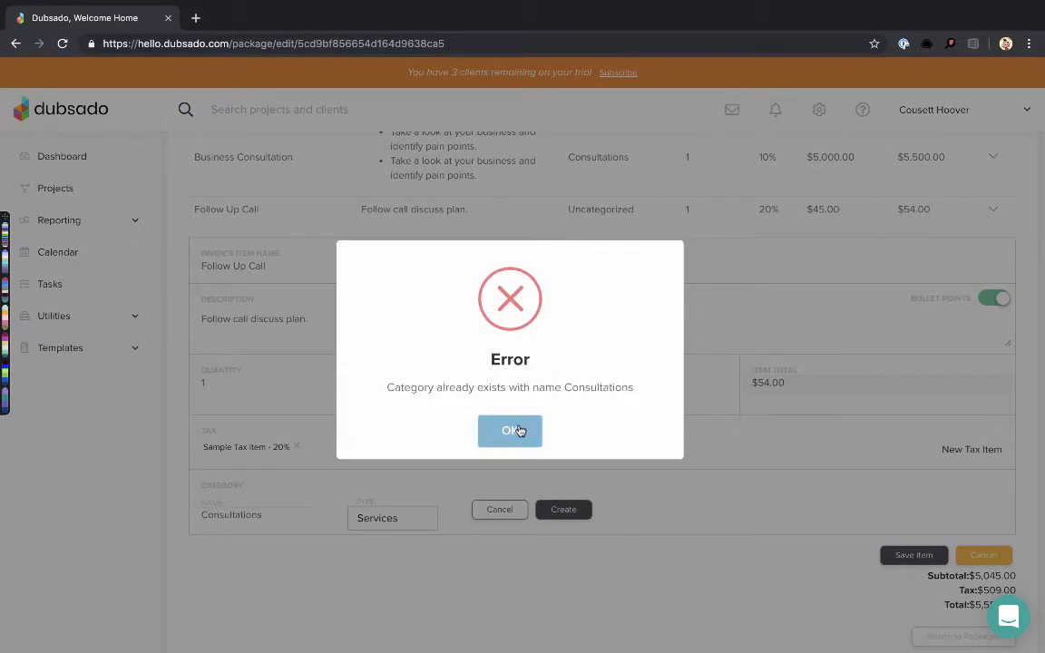
left_click(516, 429)
left_click(503, 513)
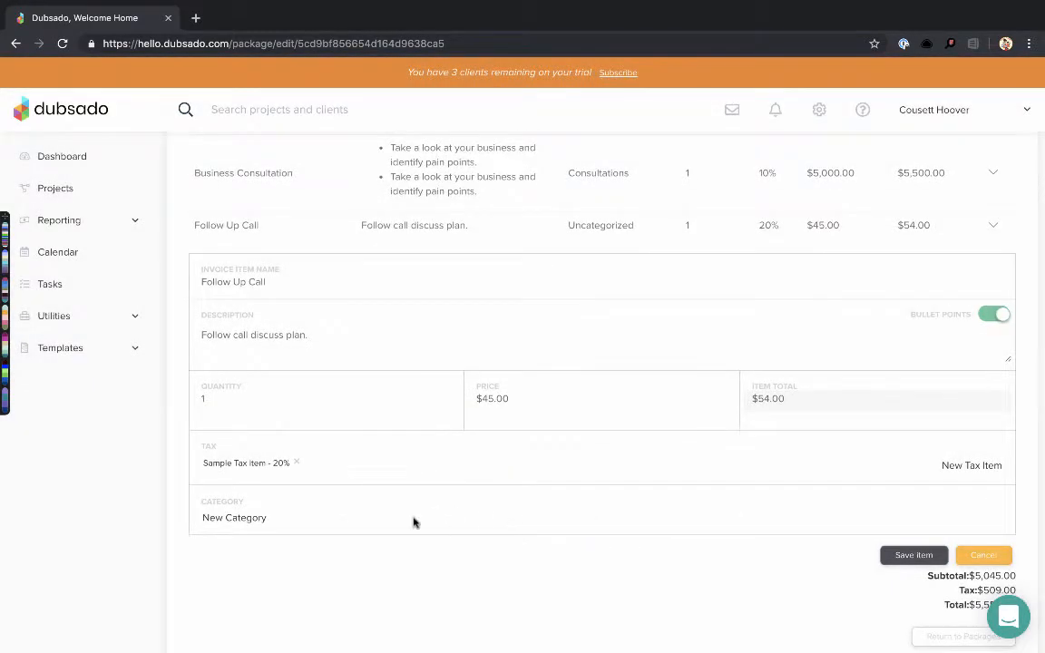
left_click(907, 553)
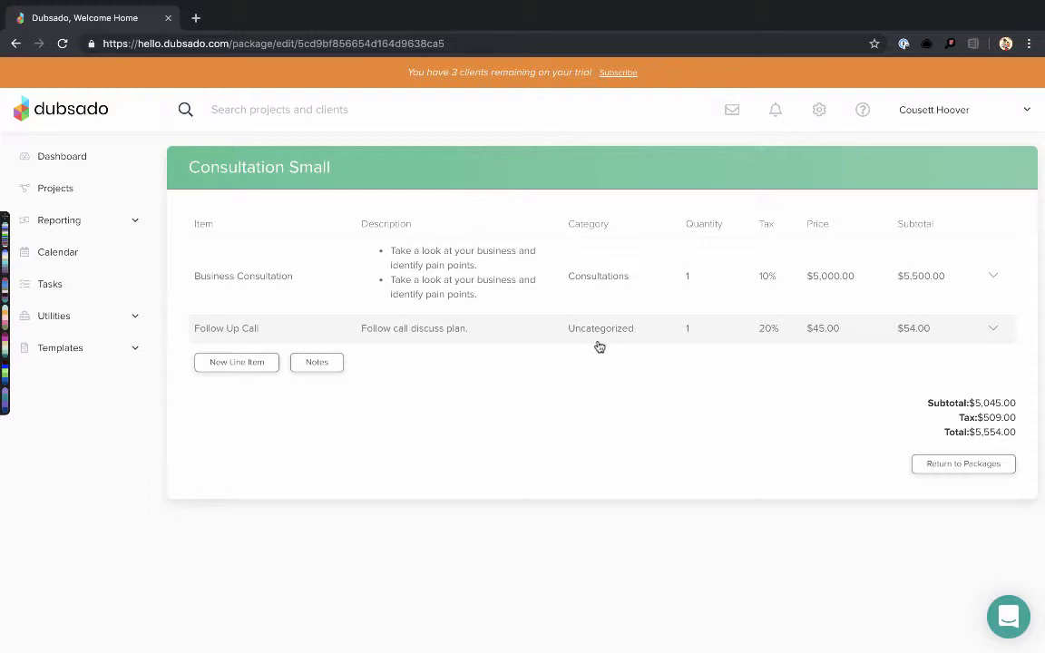
key("super+r")
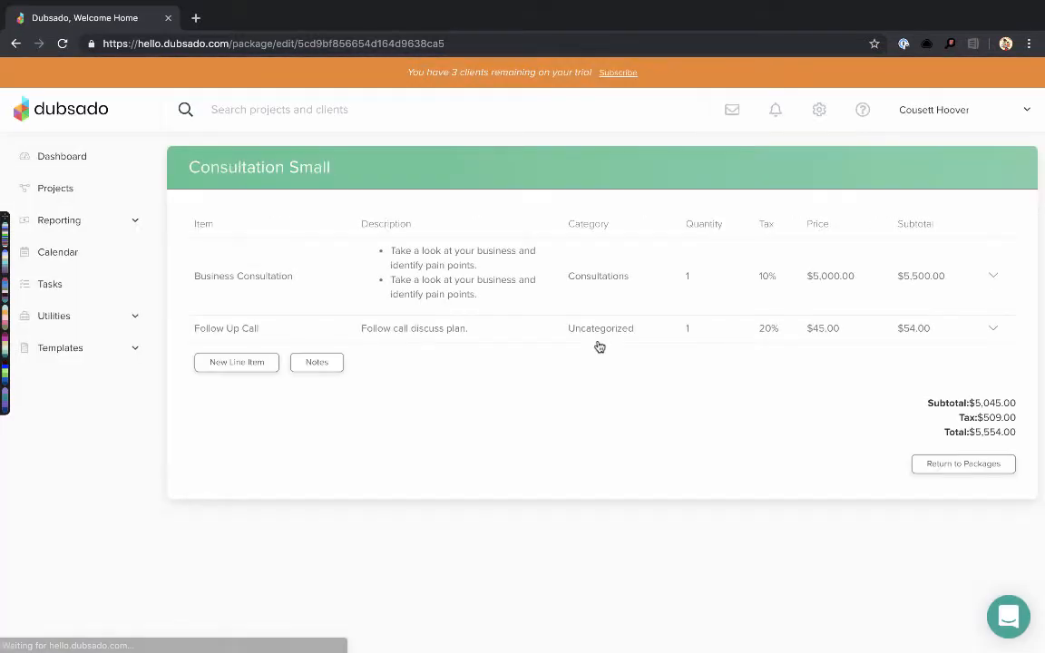
mouse_move(175, 11)
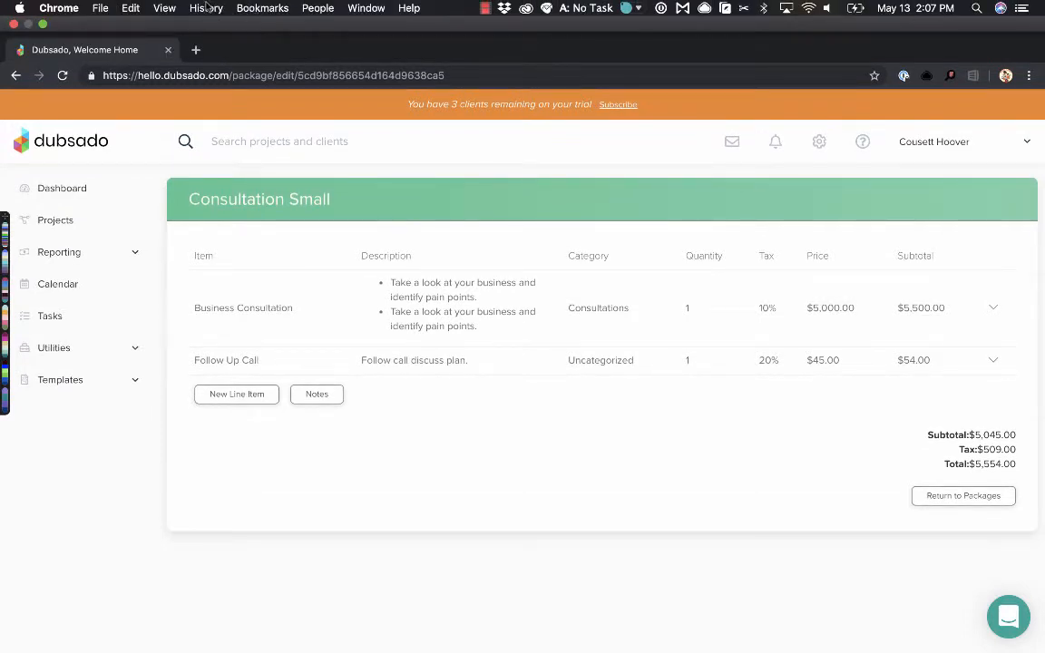
left_click(132, 8)
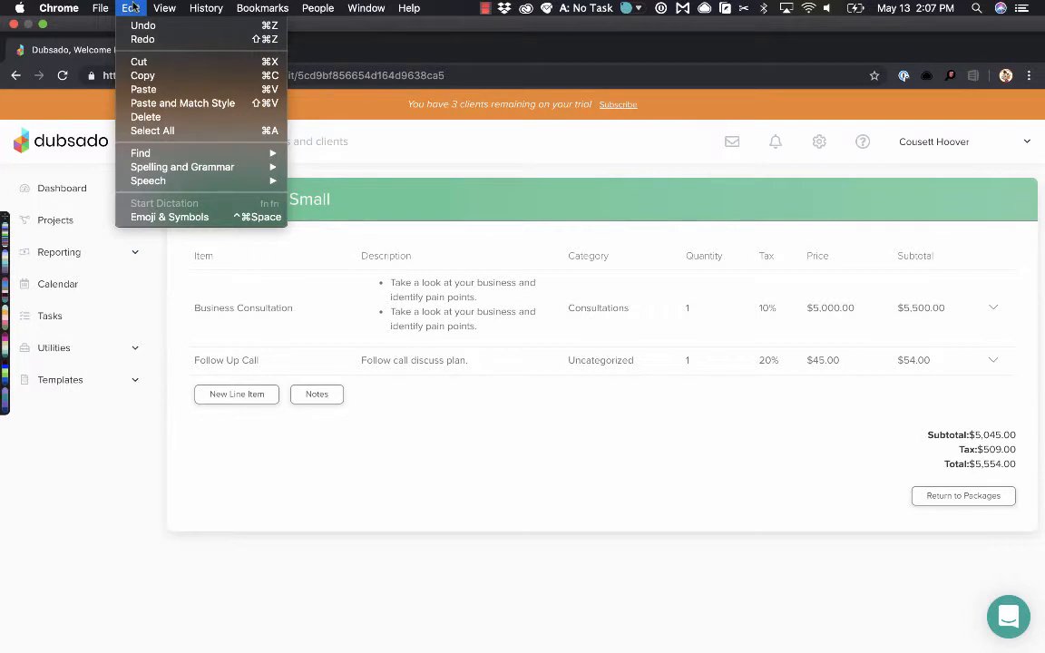
mouse_move(94, 5)
mouse_move(55, 6)
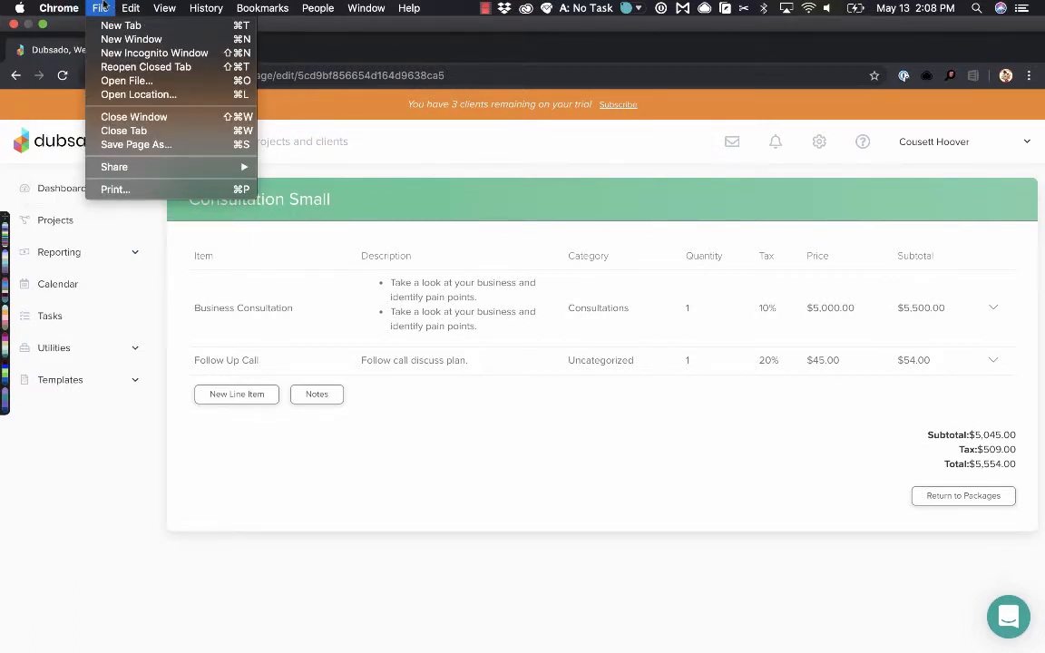
mouse_move(164, 8)
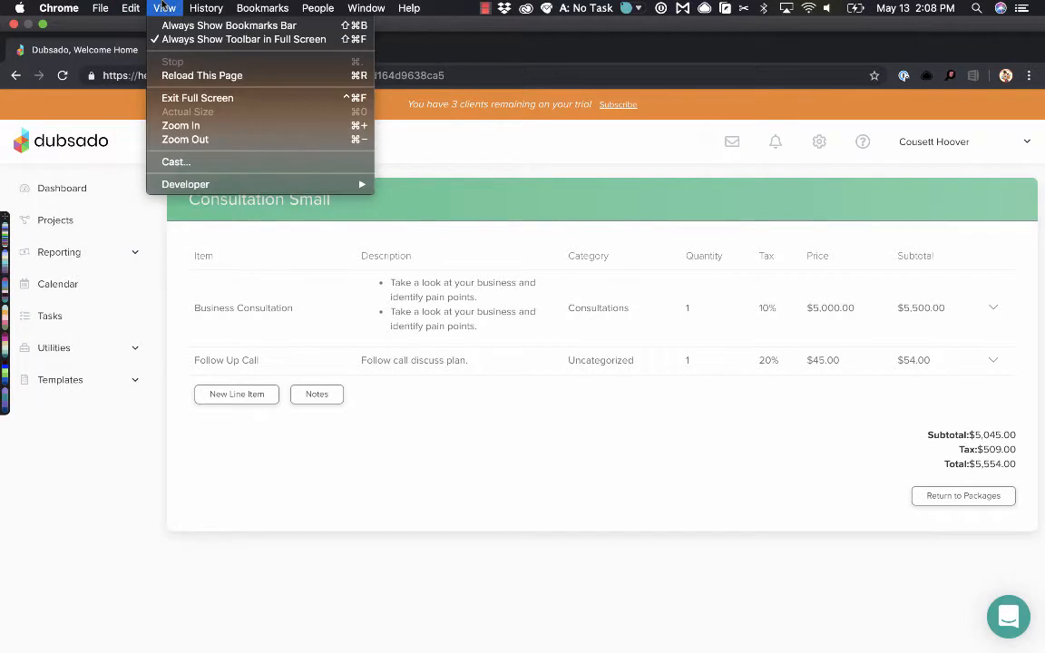
left_click(190, 77)
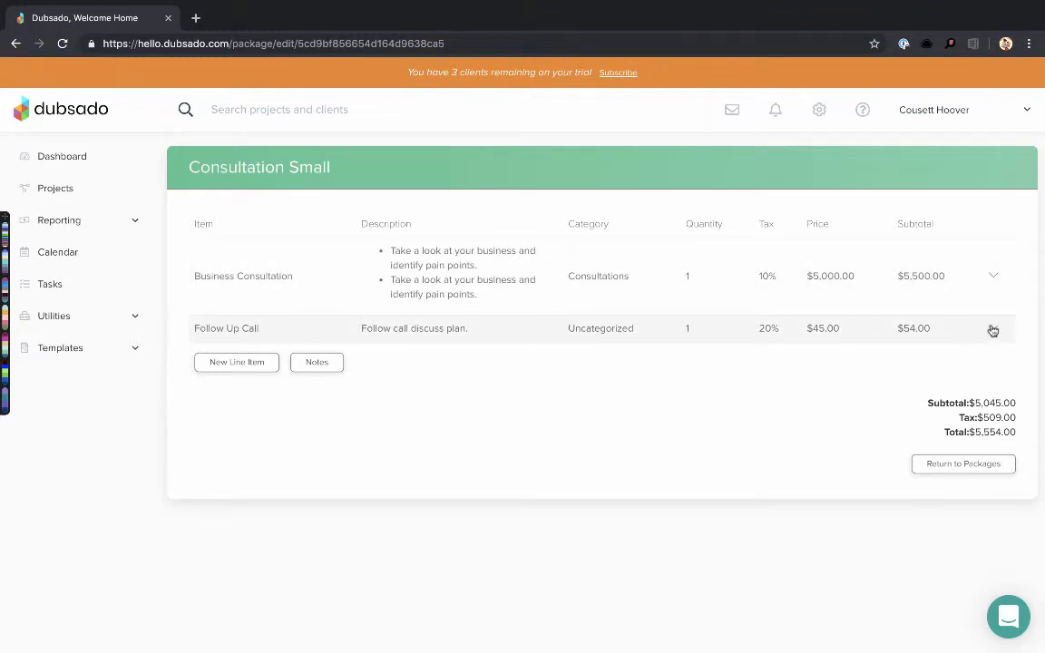
Switch Follow Up Call to Sales - 10% tax and Consultations - Services, save, and return to Packages
left_click(993, 328)
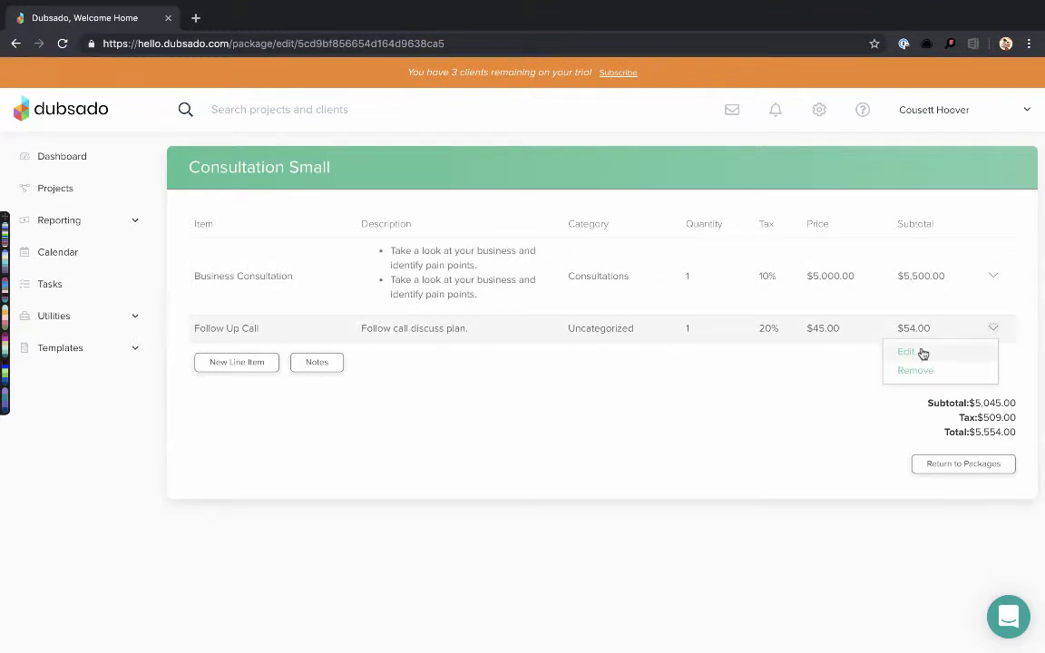
left_click(922, 352)
scroll(381, 442, "down", 2)
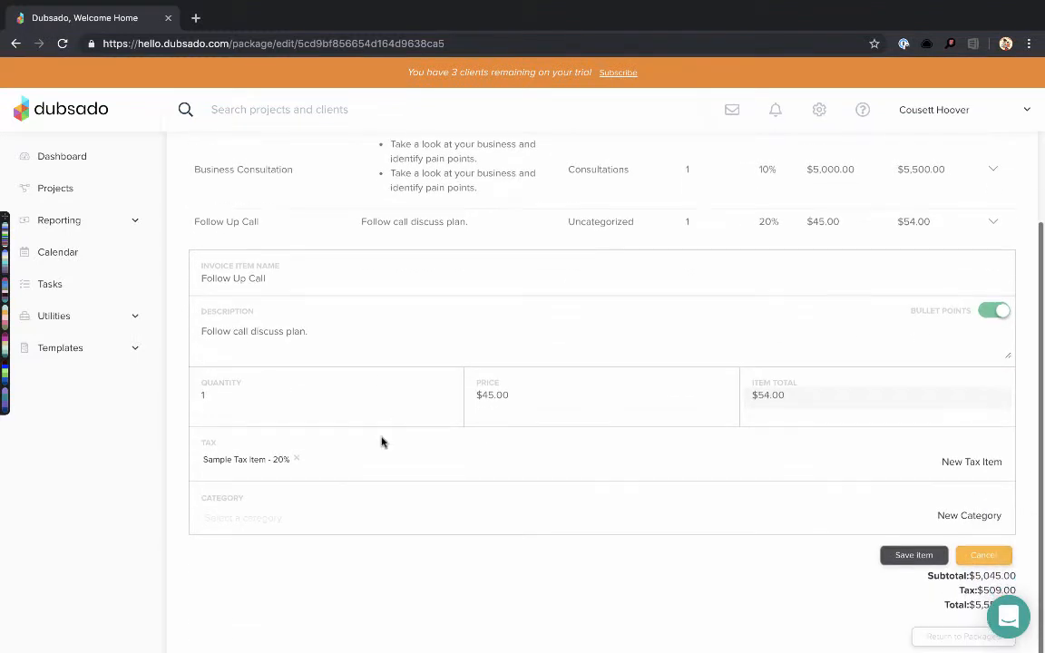
left_click(297, 459)
left_click(276, 461)
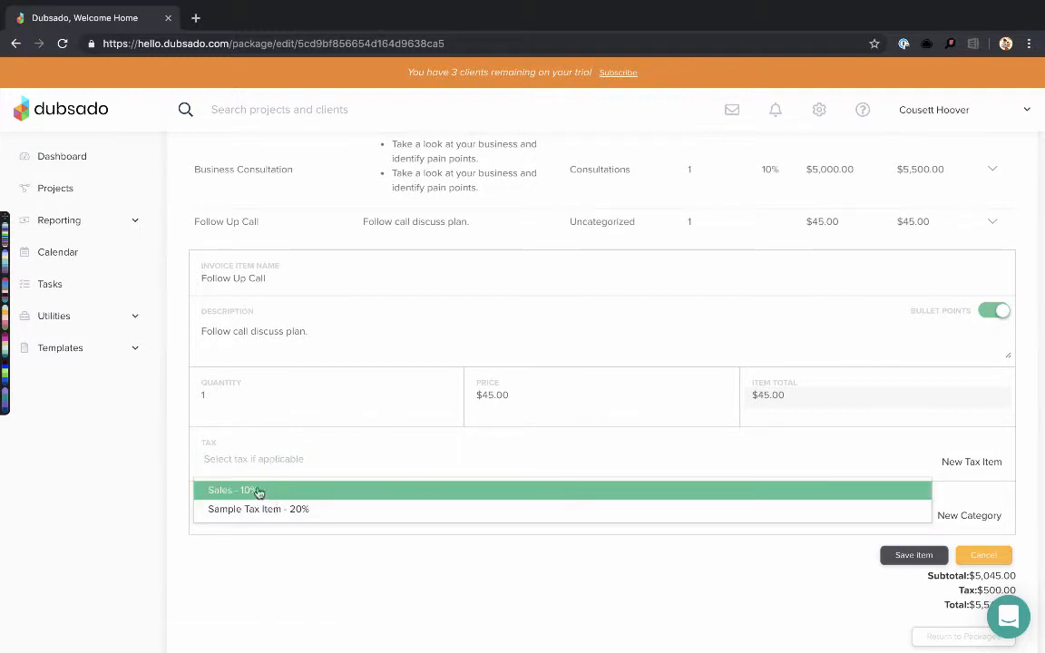
left_click(249, 490)
left_click(241, 519)
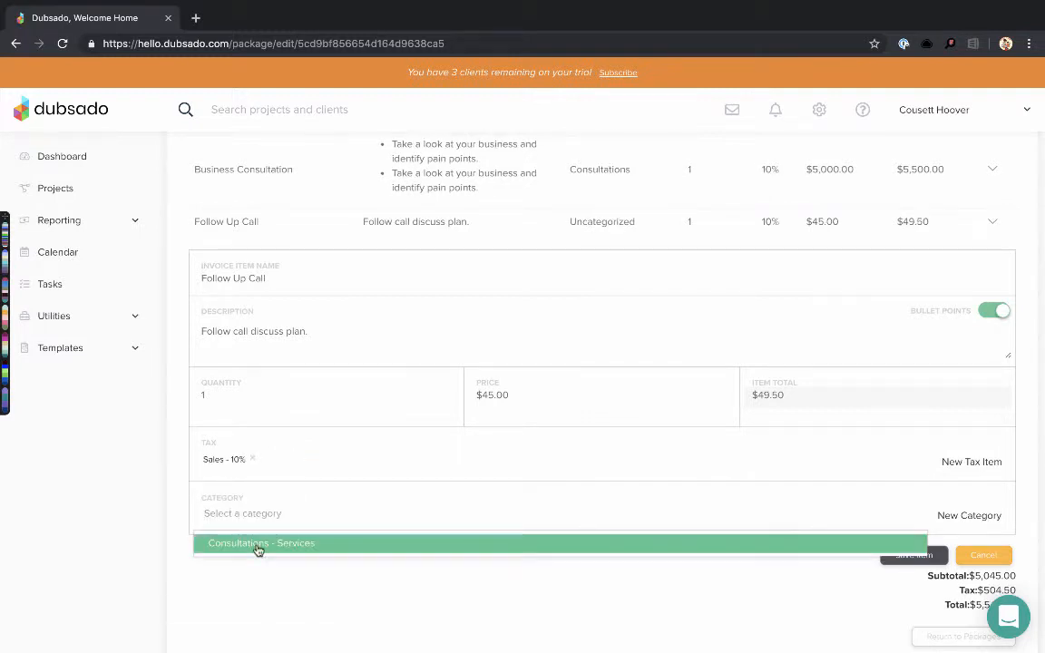
left_click(256, 547)
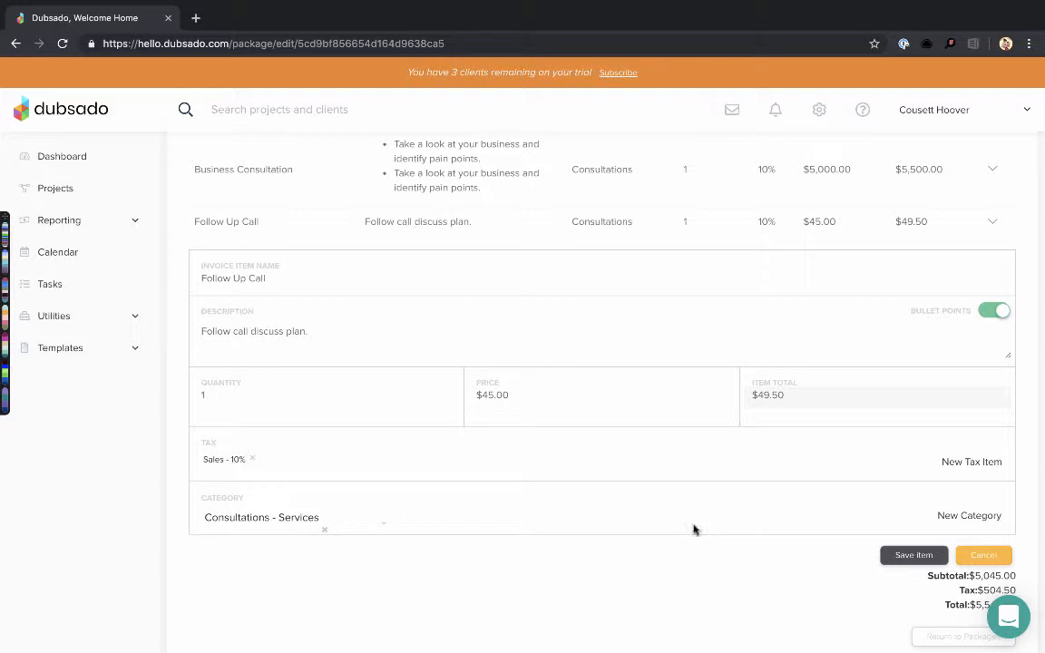
left_click(907, 557)
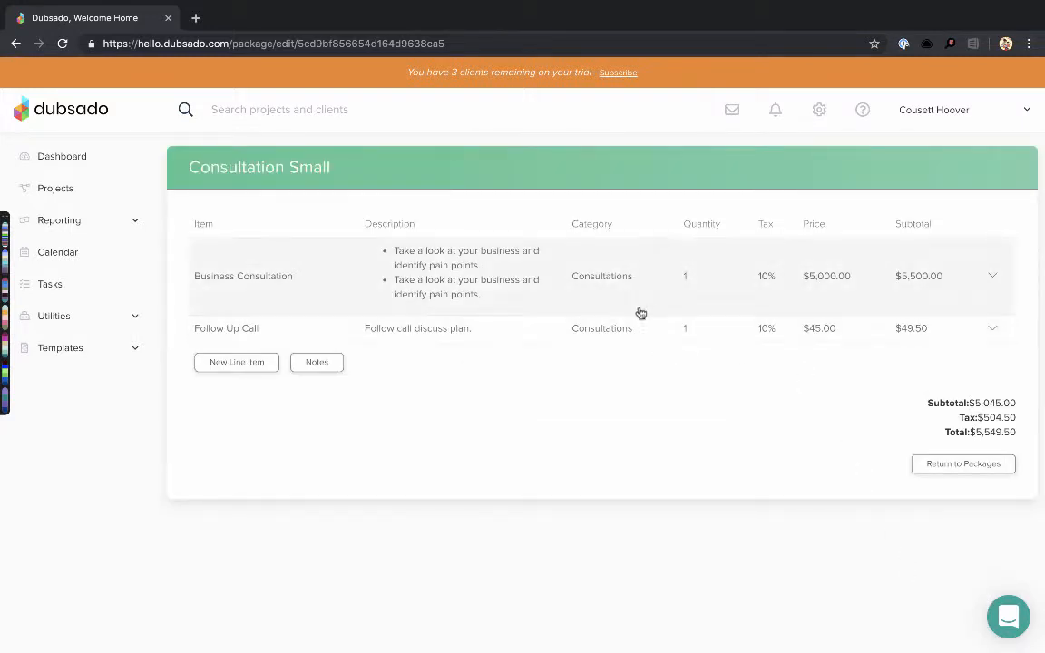
left_click(962, 463)
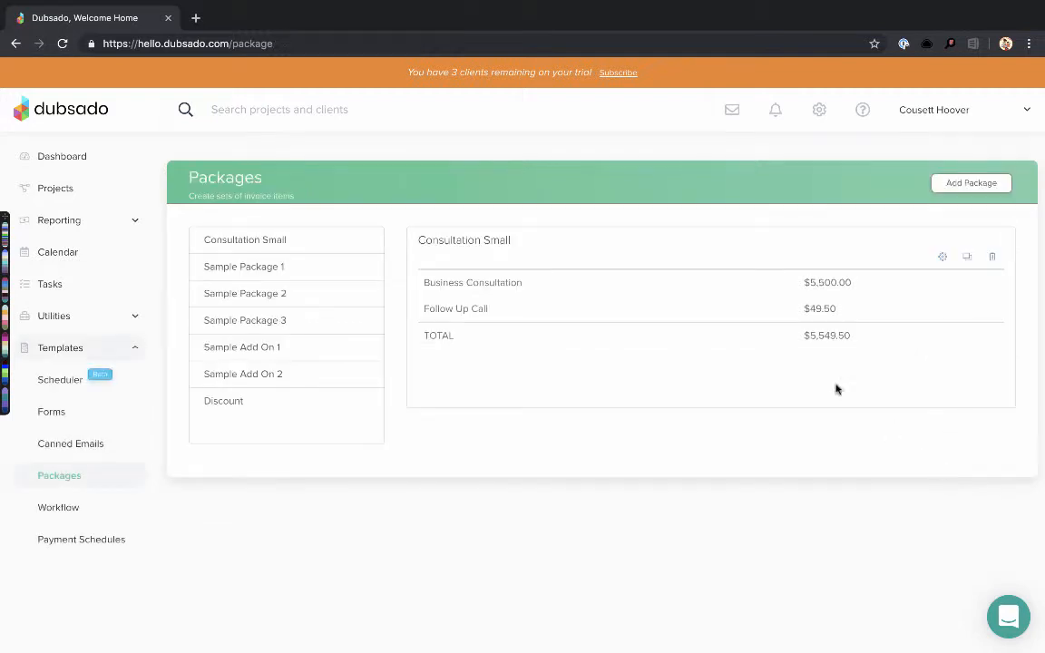
View Sample Packages 1–3, Sample Add Ons 1–2 and the -$100.00 Discount package, then go to the dashboard
left_click(272, 267)
left_click(273, 294)
left_click(272, 317)
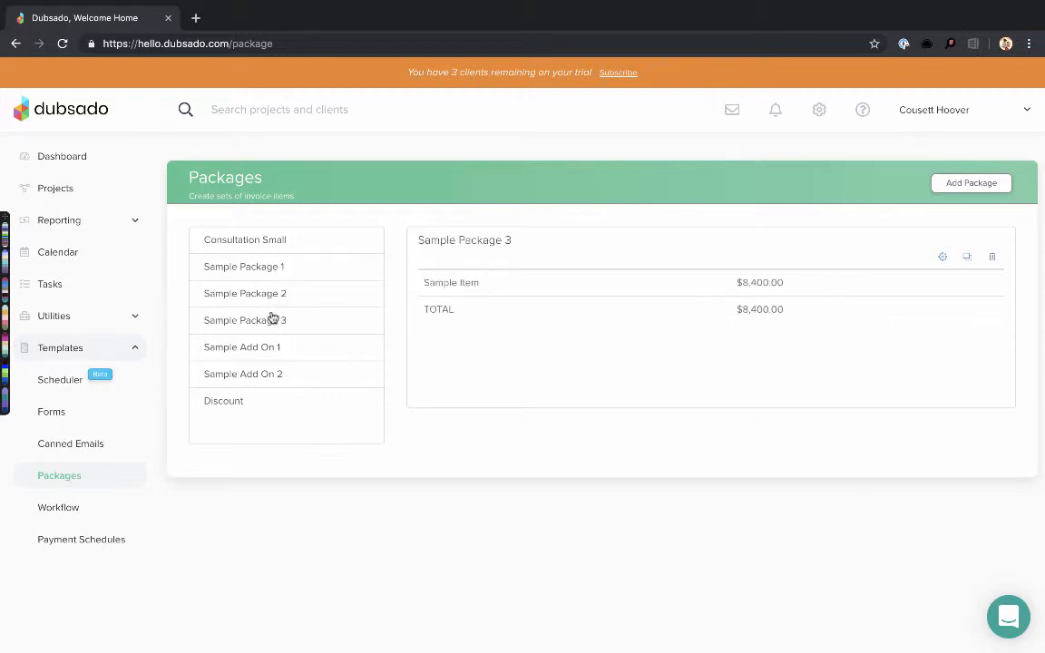
left_click(272, 350)
left_click(272, 377)
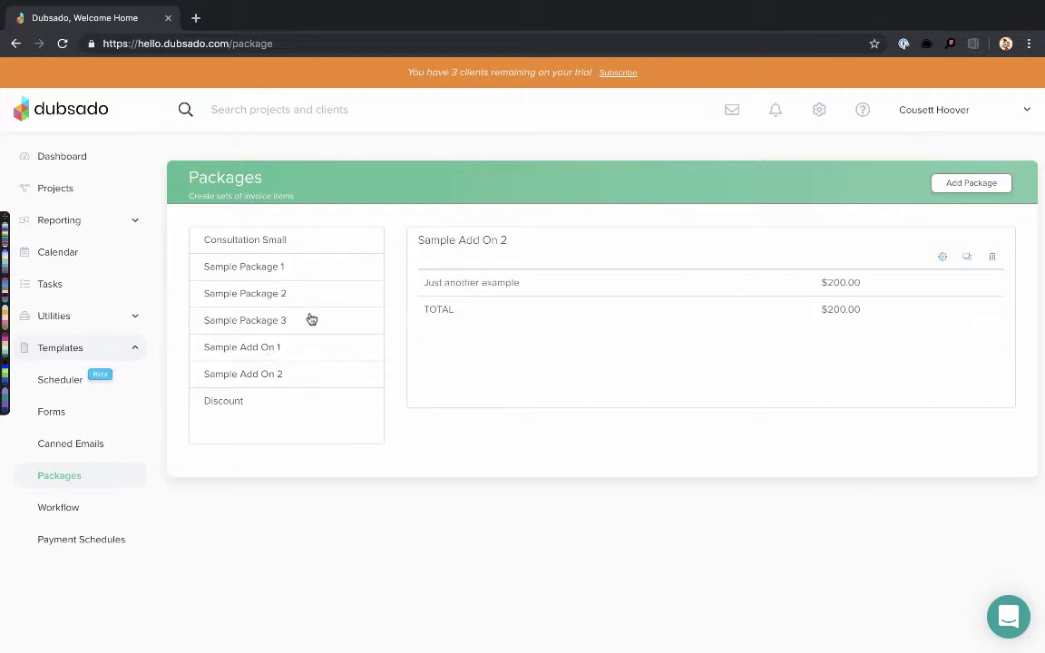
left_click(217, 403)
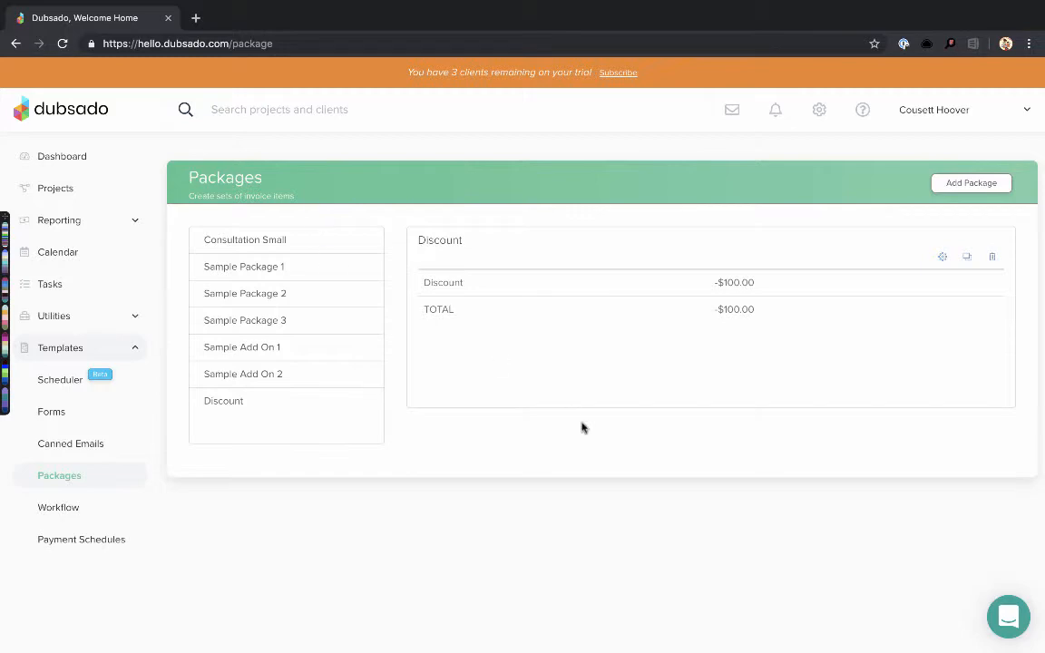
left_click(65, 157)
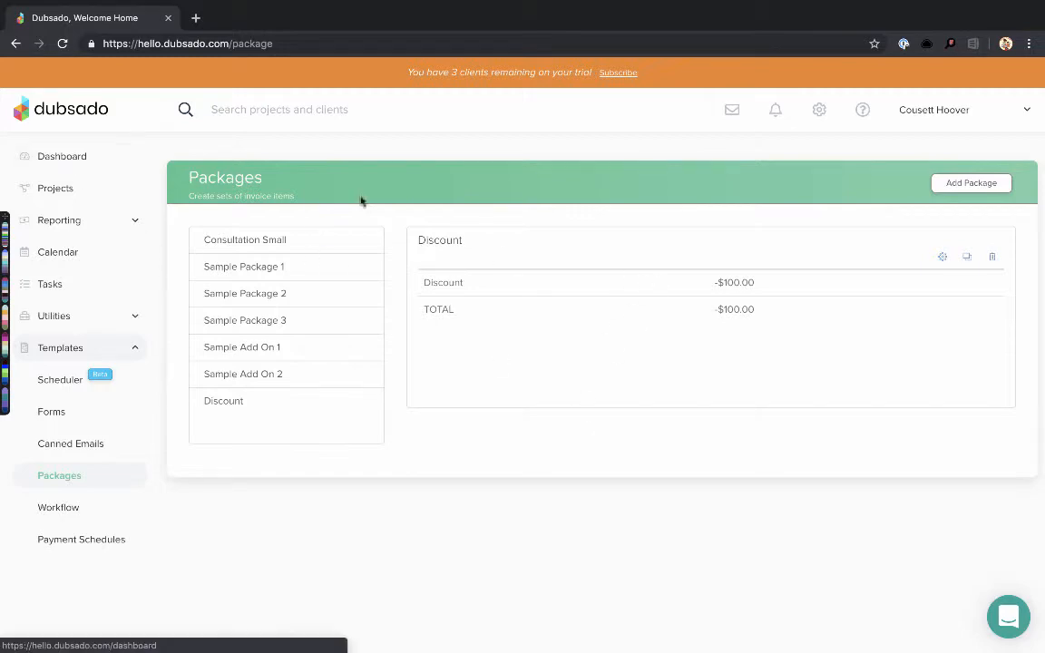
Check off the 'Create your packages' task on the dashboard
scroll(765, 411, "down", 4)
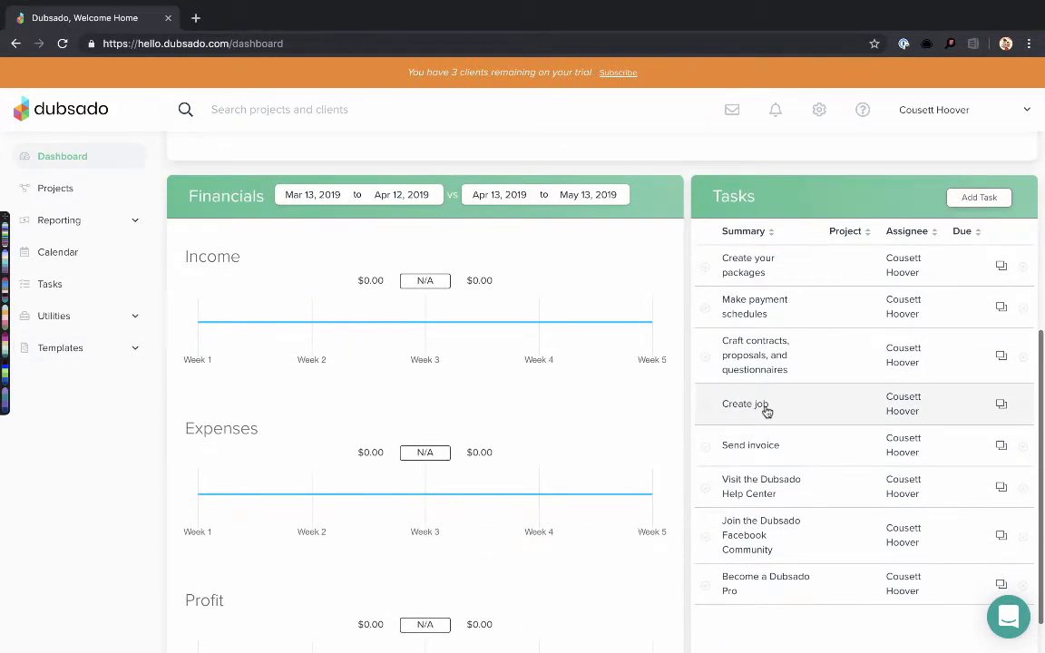
left_click(707, 269)
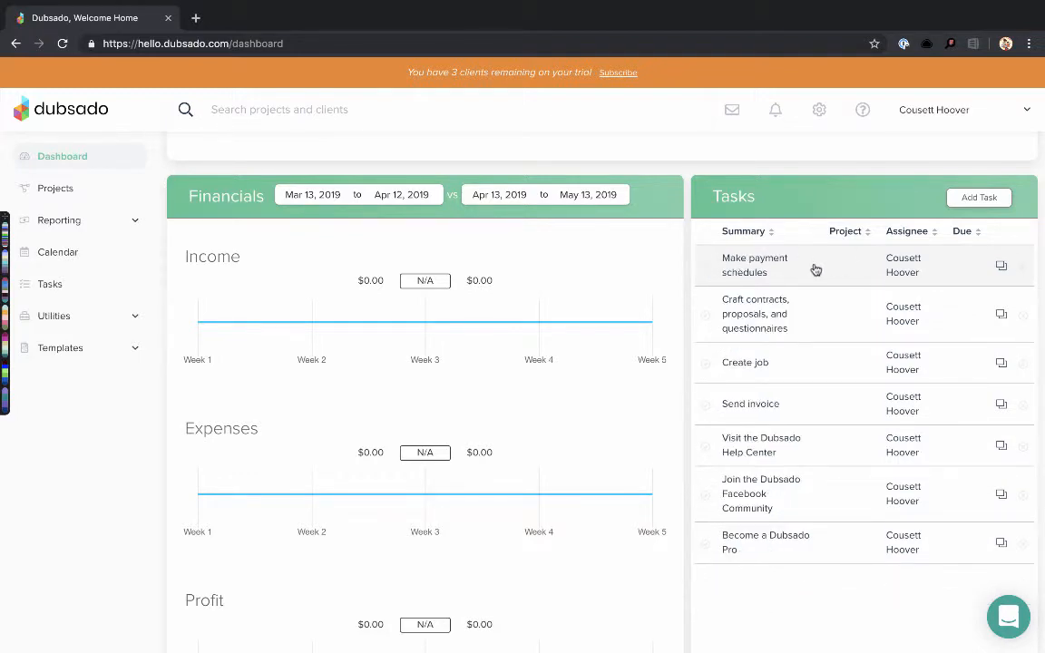
scroll(816, 270, "up", 1)
Expand the Templates section in the sidebar navigation
scroll(816, 270, "down", 1)
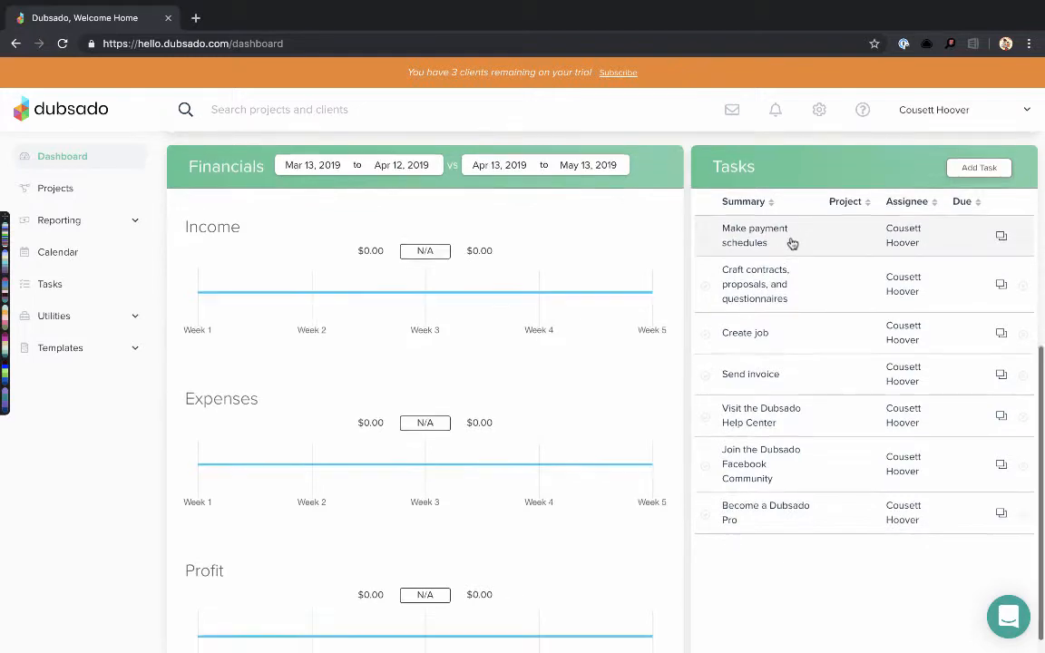
scroll(791, 243, "down", 1)
scroll(791, 243, "up", 1)
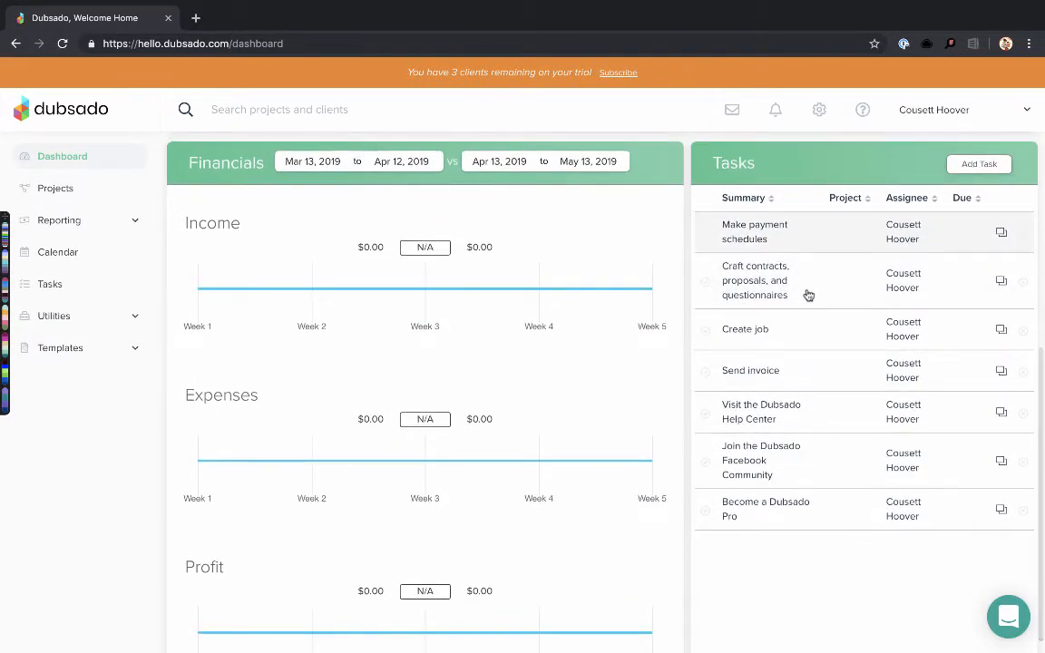
scroll(807, 293, "down", 1)
scroll(808, 295, "up", 1)
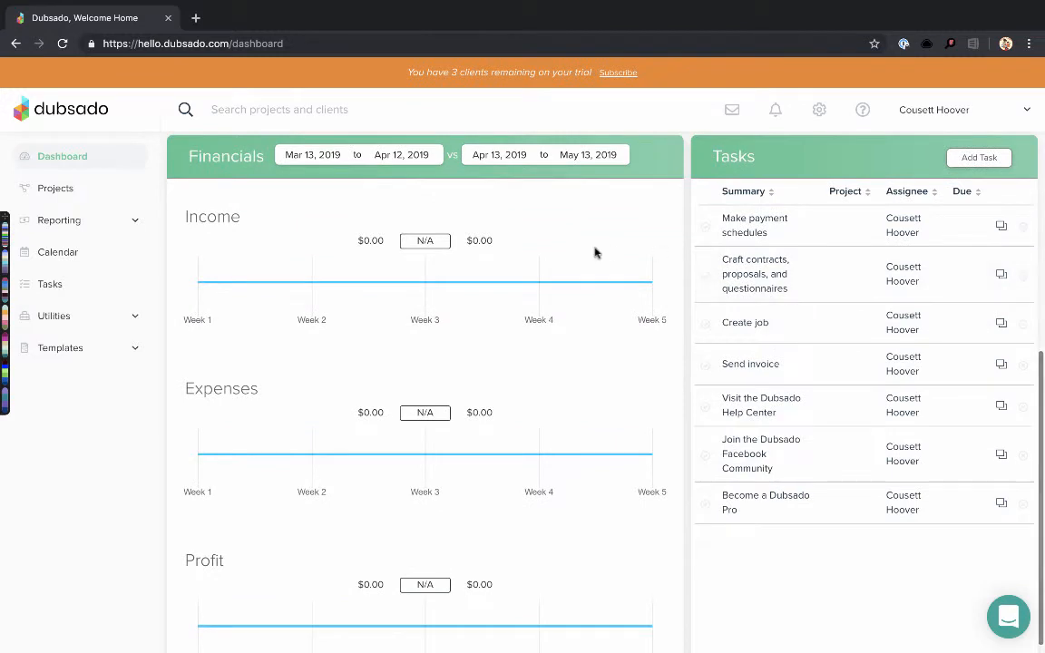
left_click(72, 352)
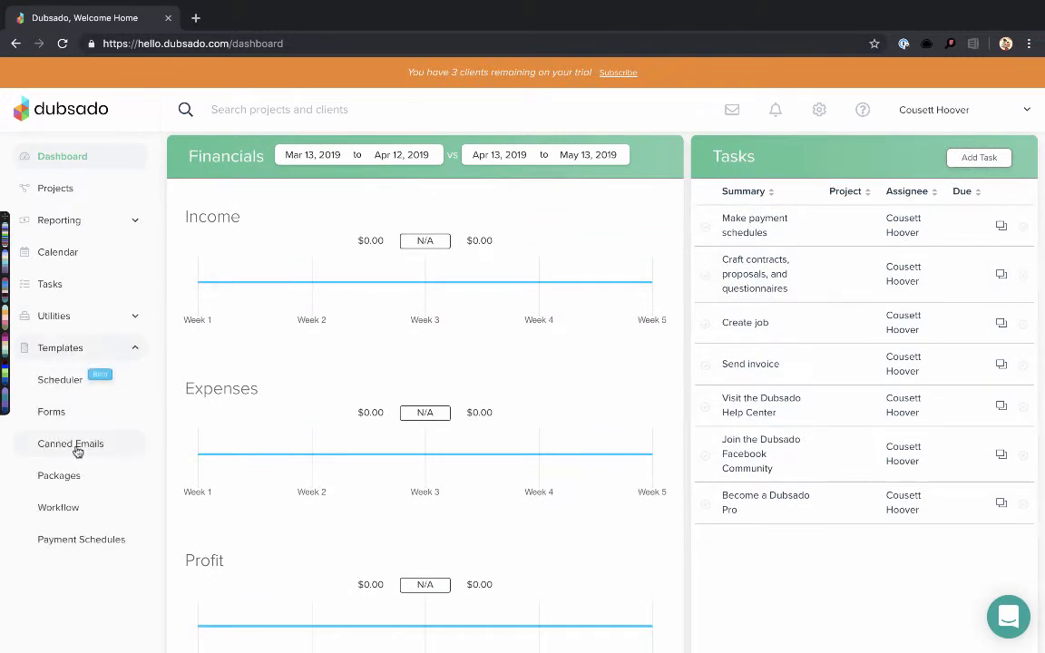
Go to Templates > Payment Schedules and edit the Sample Payment Schedule
left_click(68, 548)
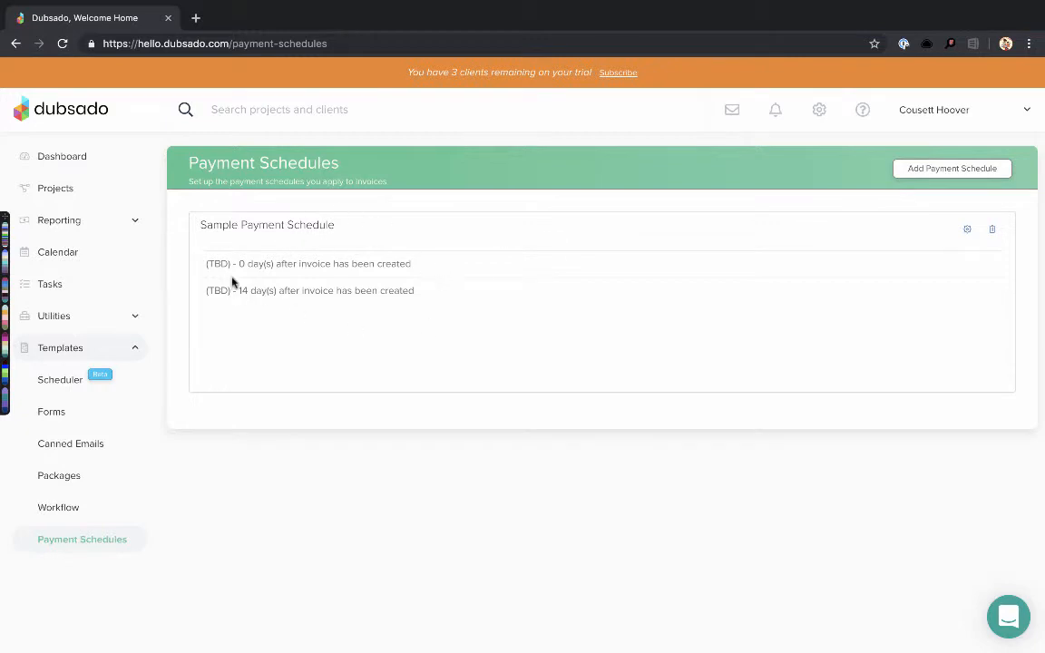
left_click(968, 232)
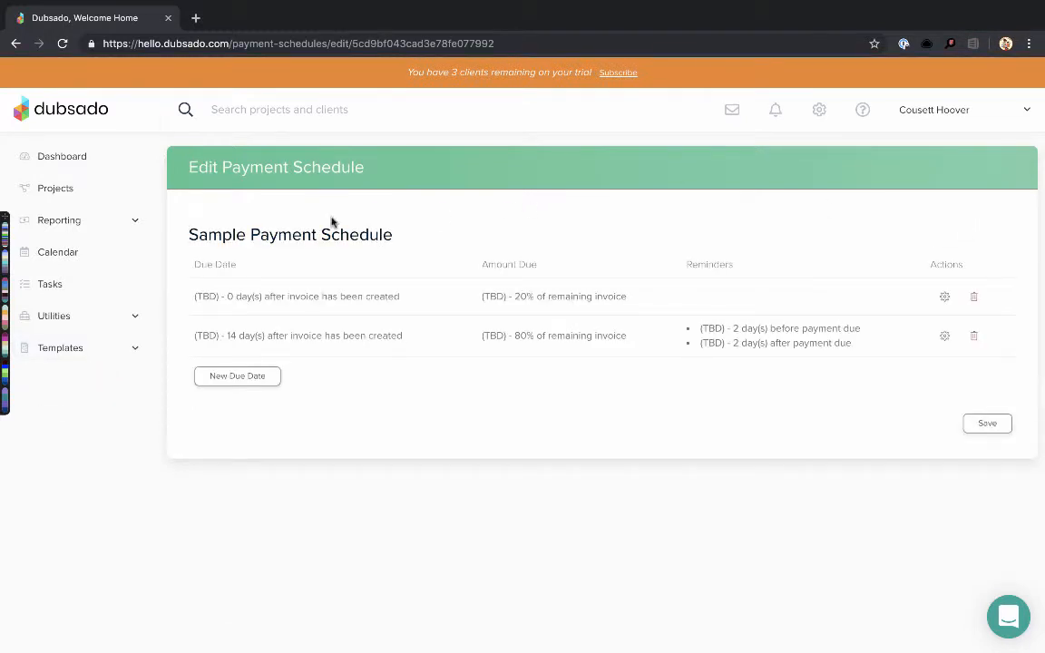
Retitle the schedule '20% Upfront / 80% Remaining' and open the first payment's settings
left_click(292, 232)
double_click(268, 223)
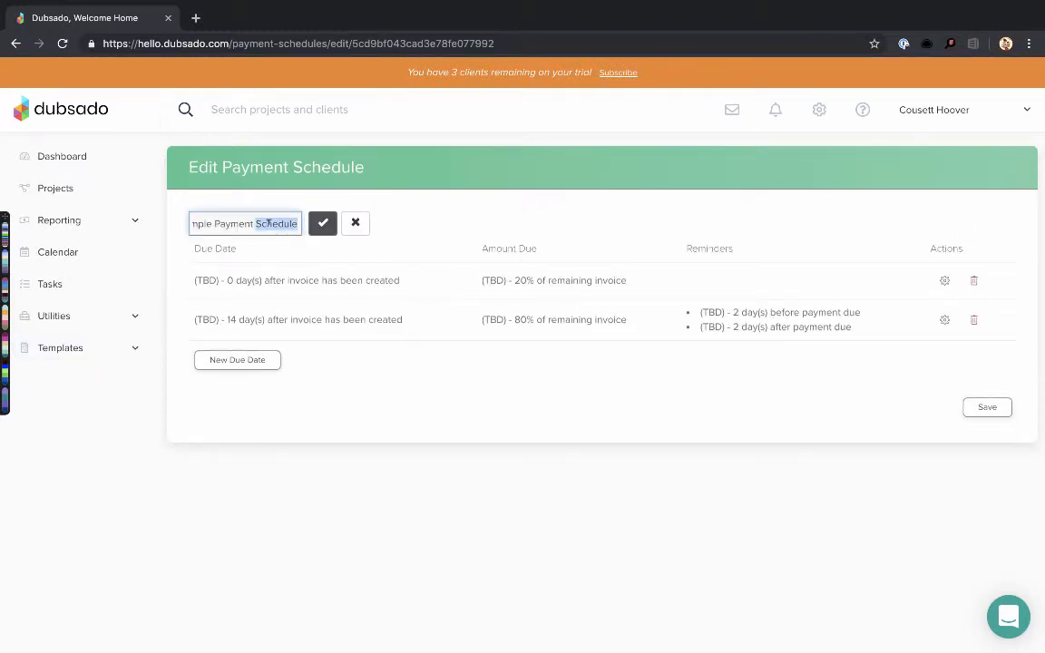
key("ctrl+a")
key("BackSpace")
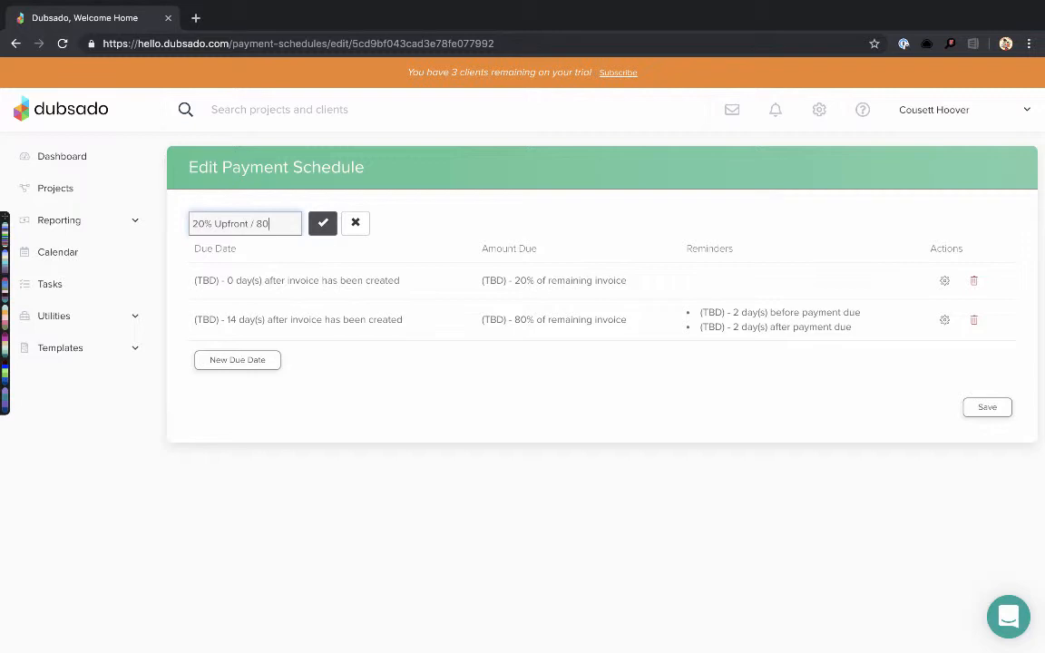
type("aining")
left_click(325, 225)
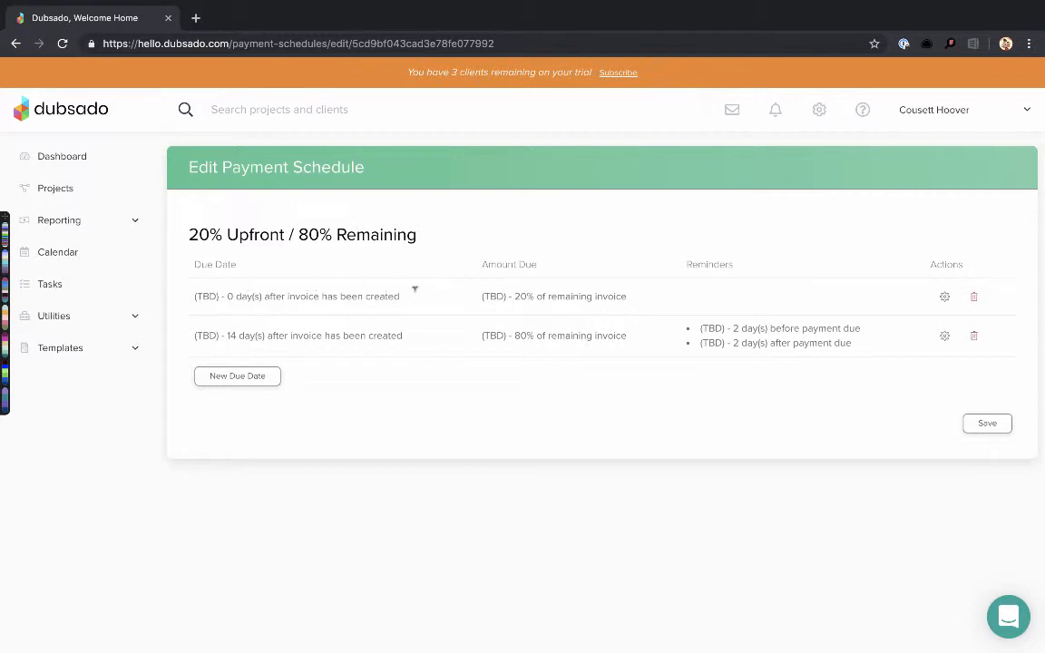
left_click(944, 299)
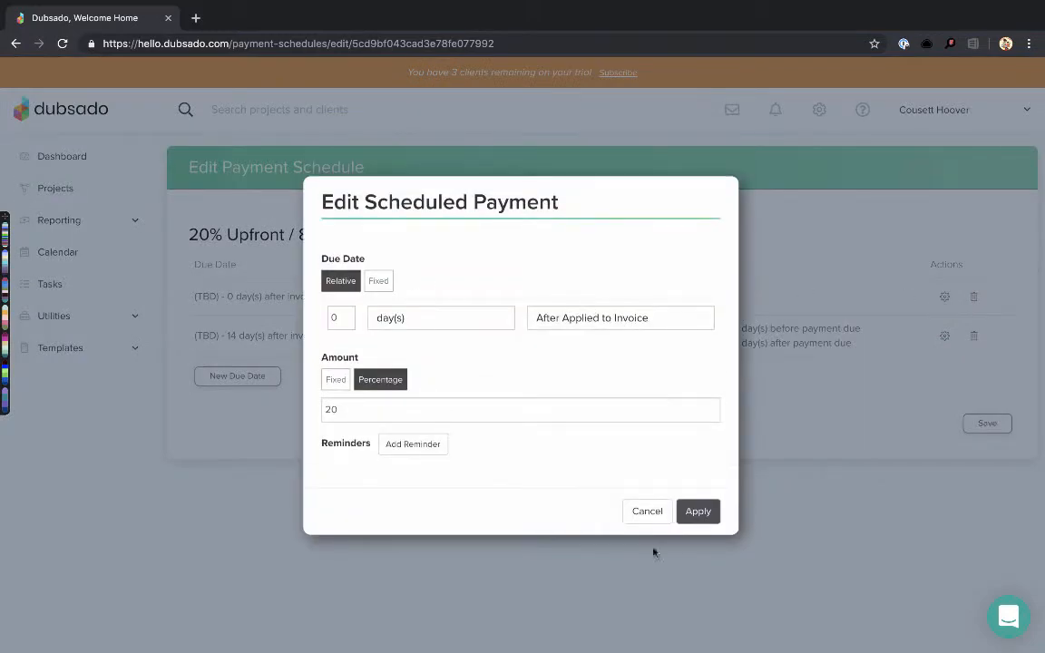
Try the first payment's due-date options: after job, after contract signed, fixed date, relative timing
left_click(646, 512)
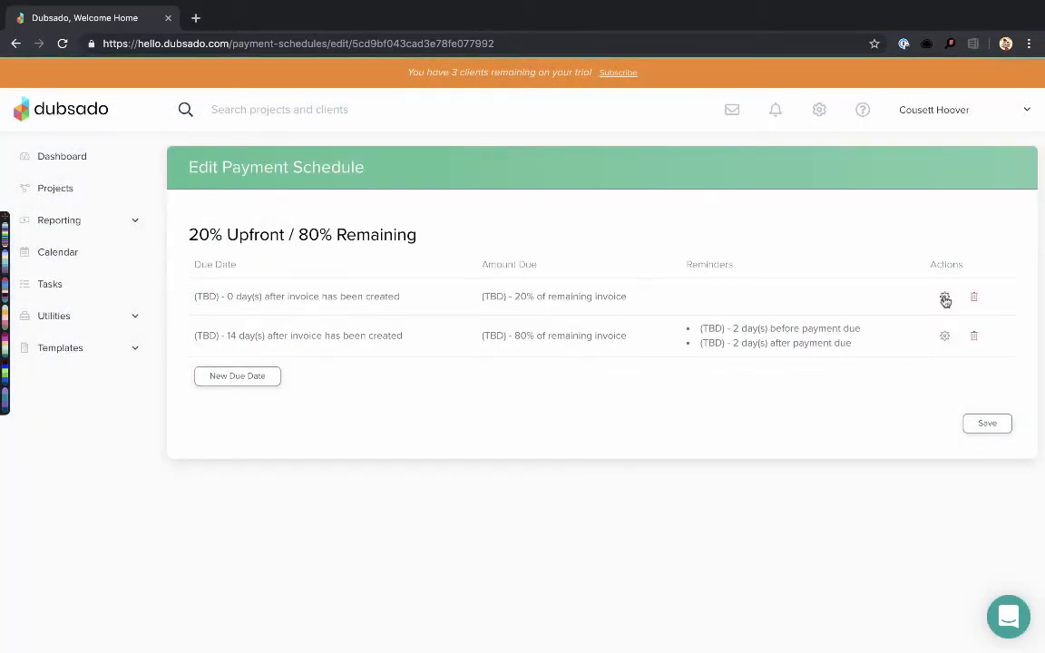
left_click(945, 299)
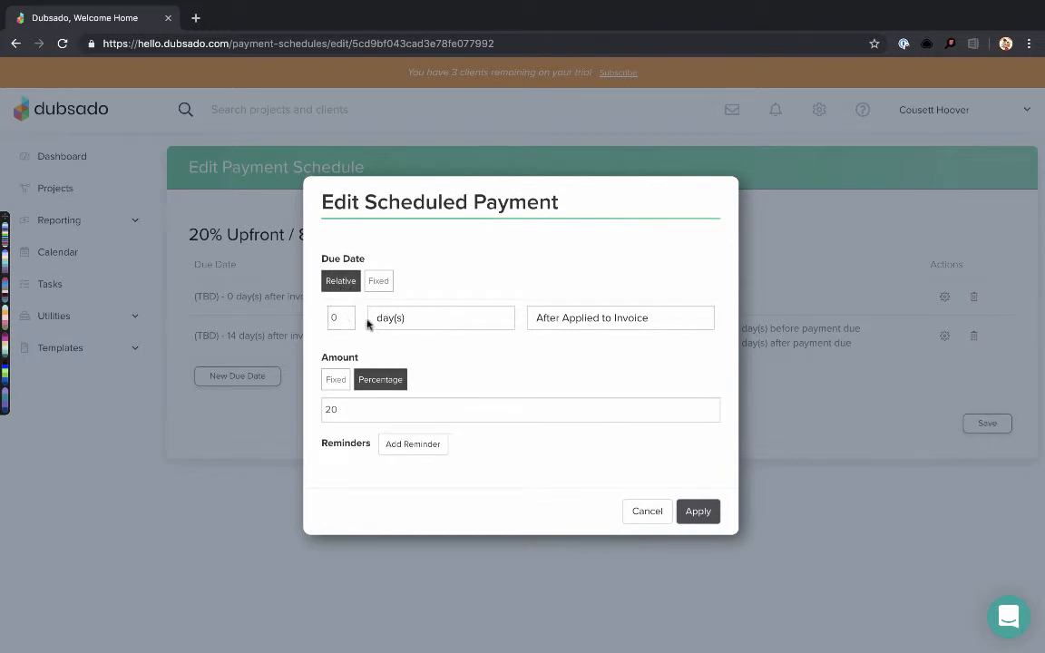
left_click(662, 323)
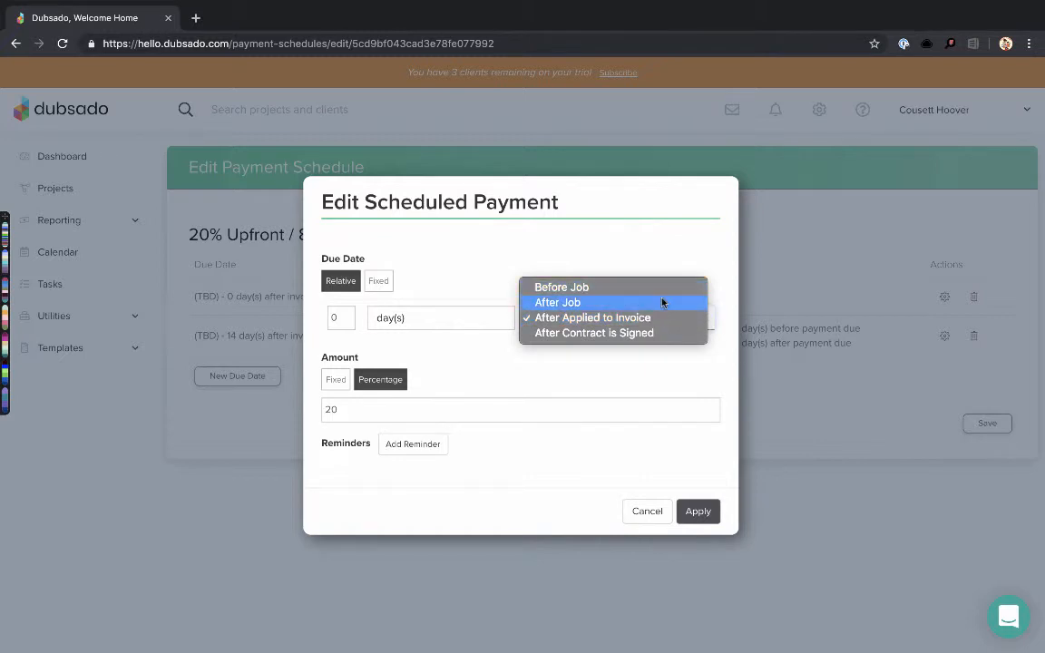
left_click(662, 302)
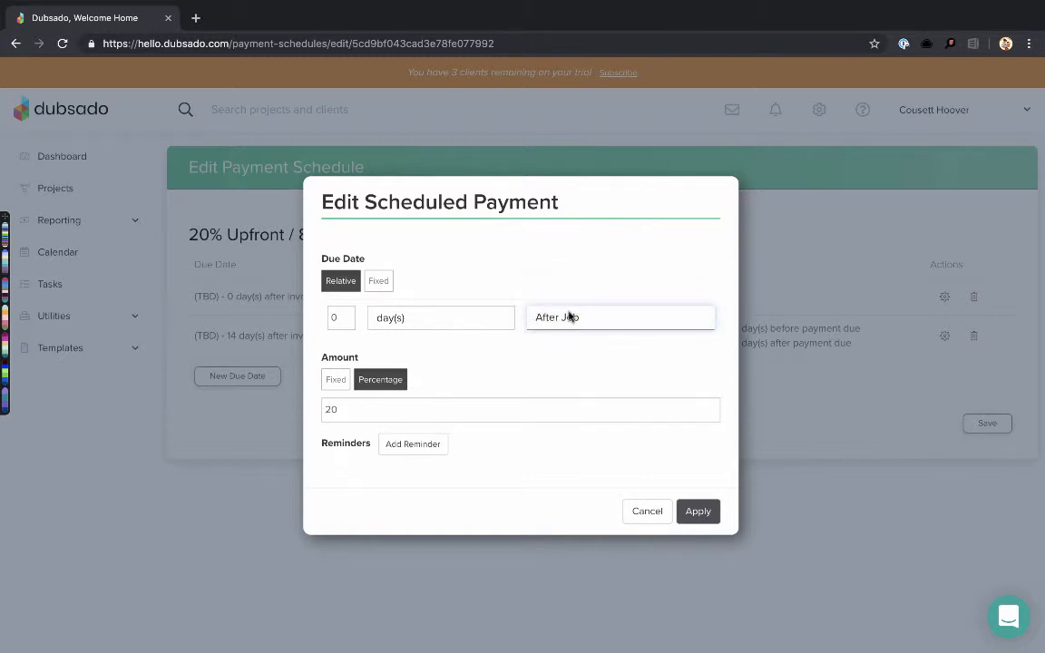
left_click(569, 316)
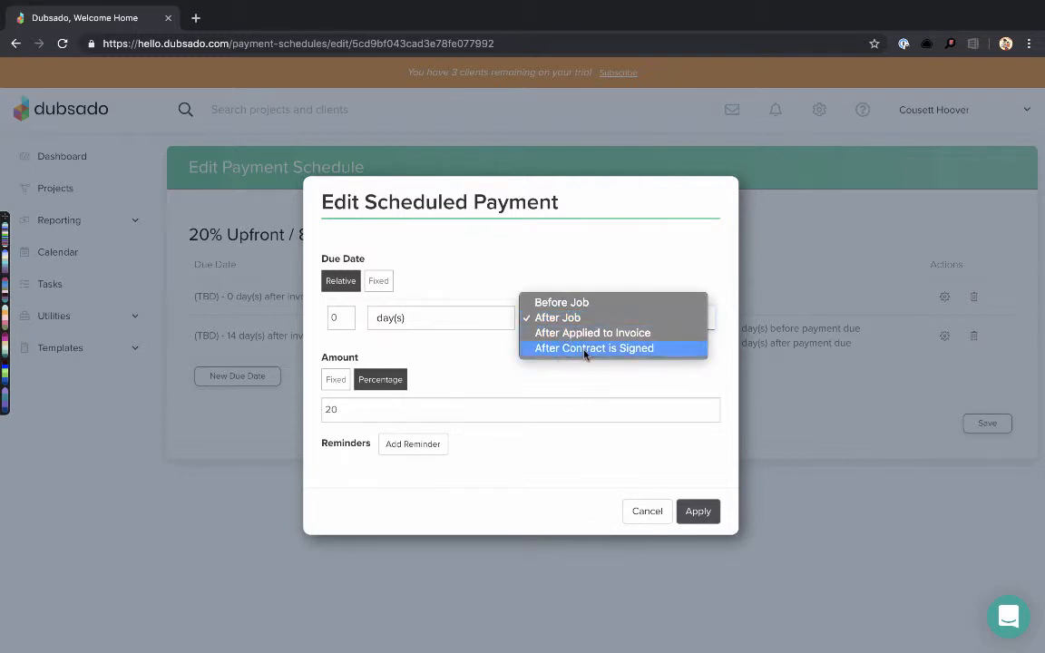
left_click(584, 348)
left_click(595, 322)
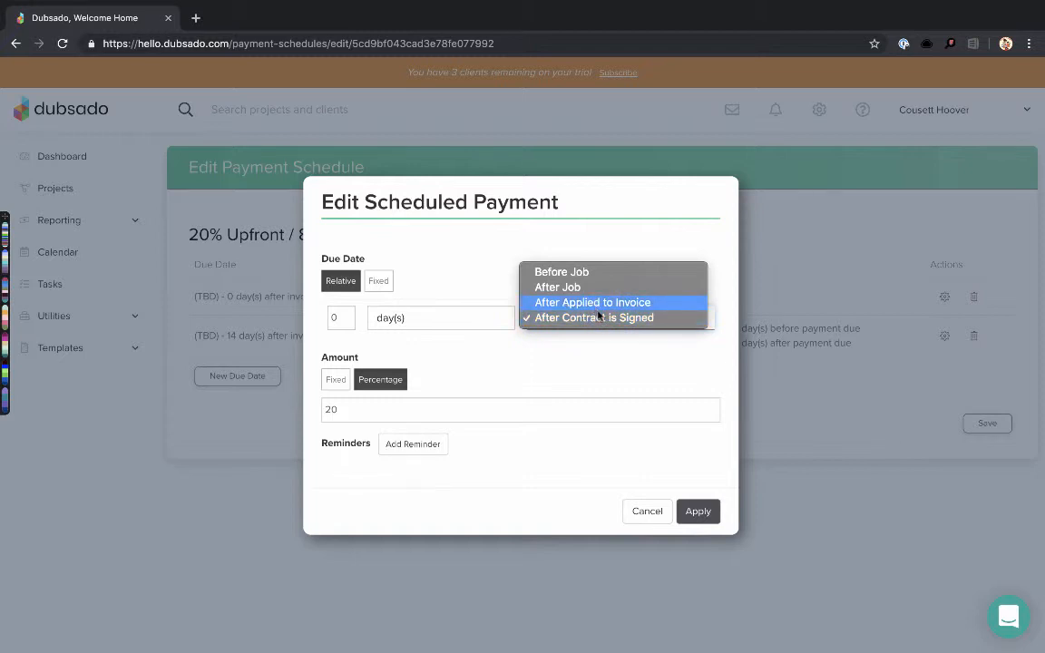
left_click(603, 353)
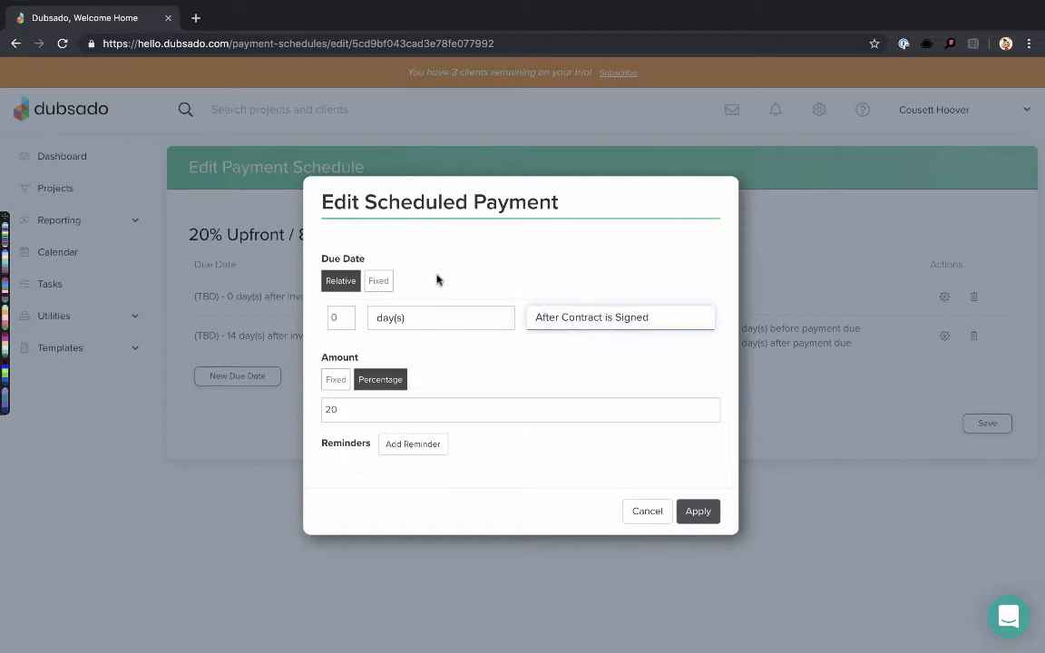
left_click(380, 287)
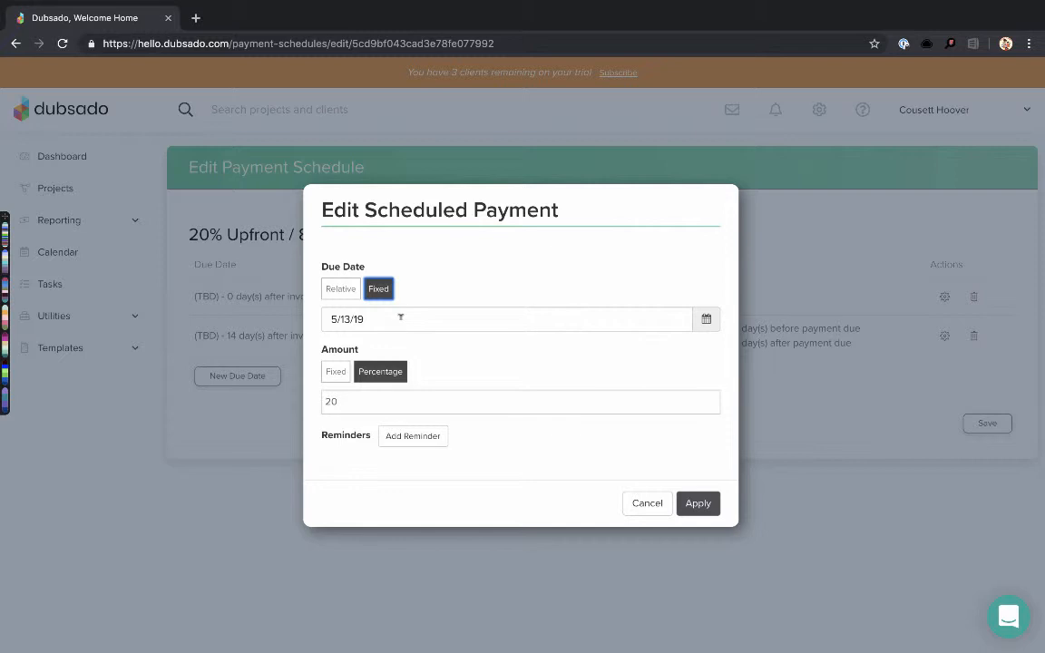
left_click(341, 290)
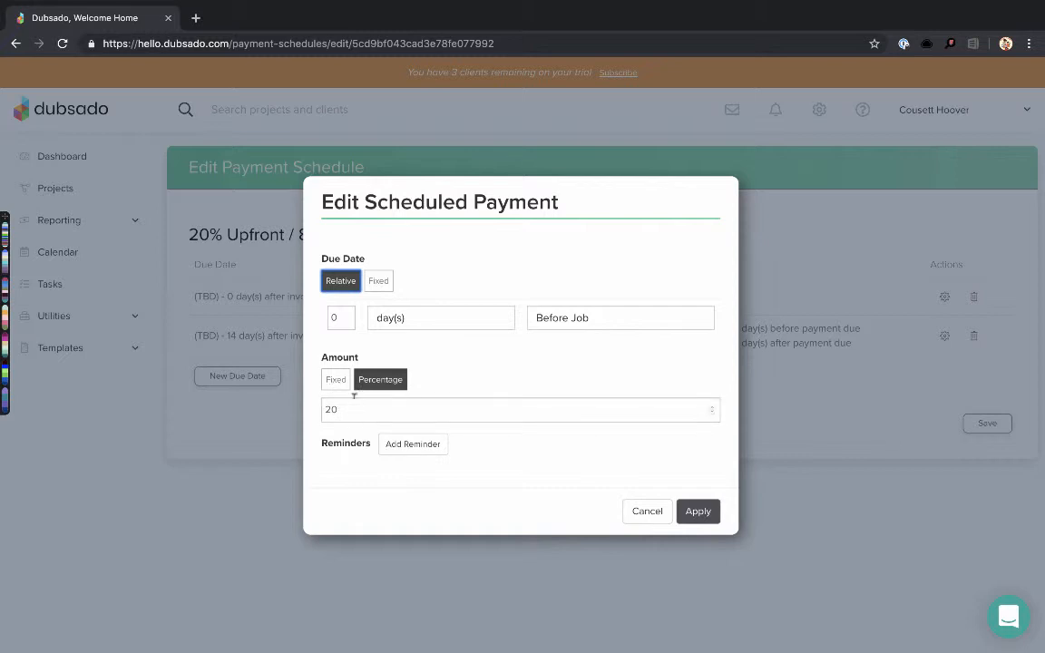
Try a 50% first-payment amount, cancel when rejected, and open the second payment
left_click(337, 409)
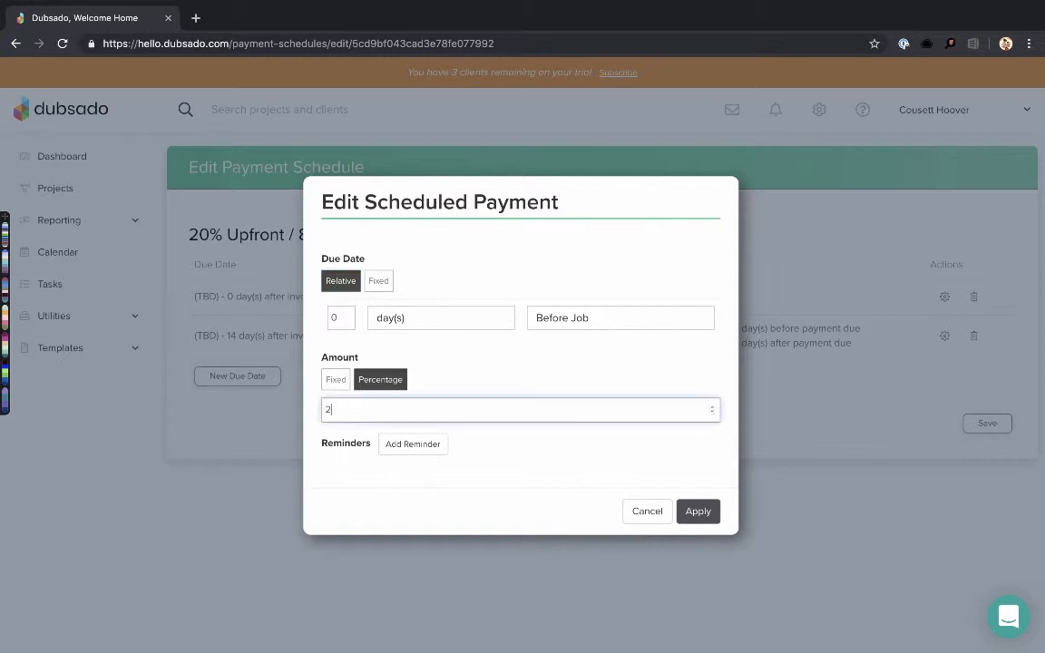
key("BackSpace")
type("50")
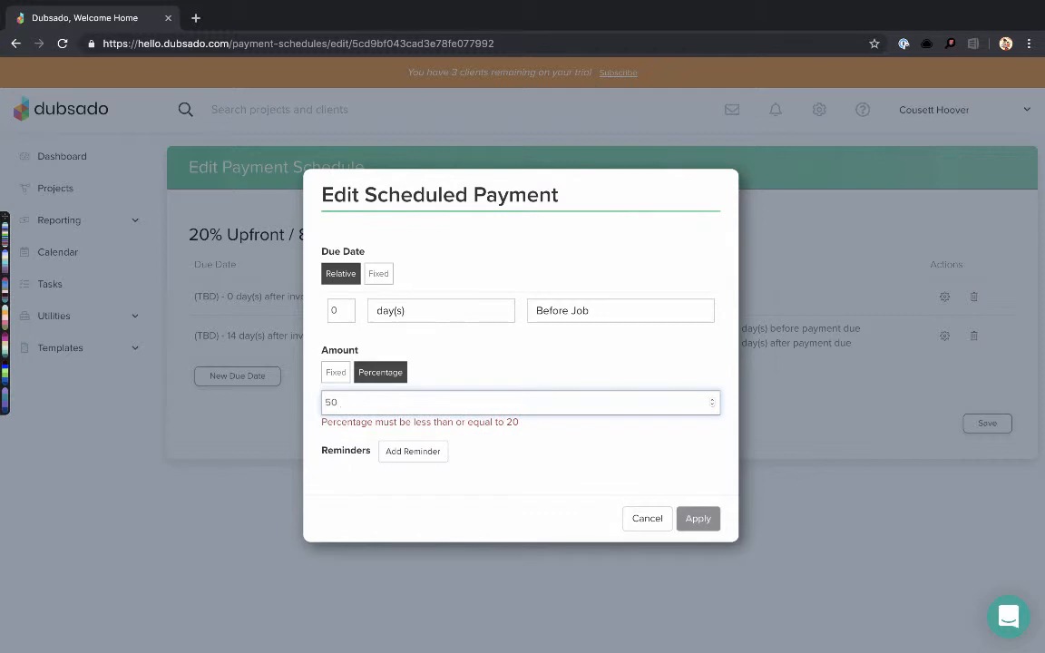
left_click(527, 473)
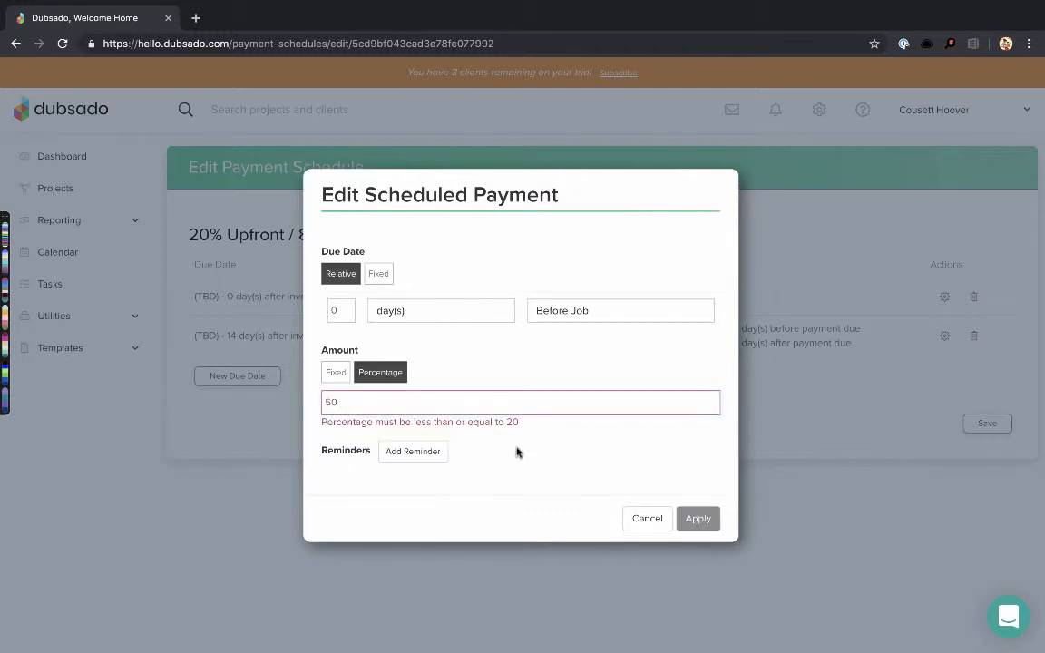
left_click(644, 520)
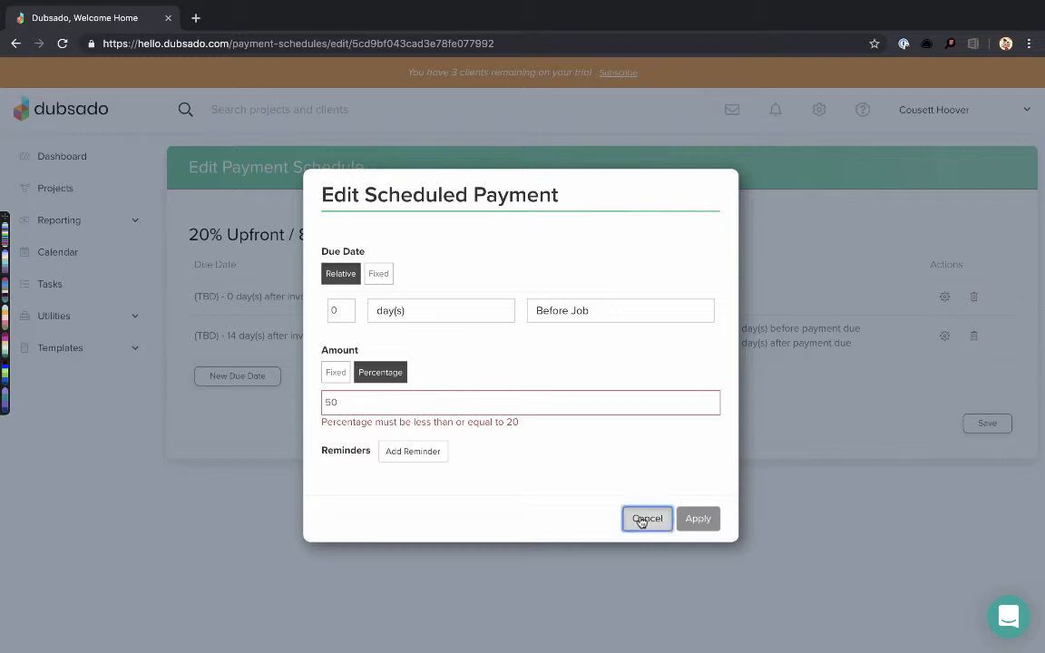
left_click(944, 338)
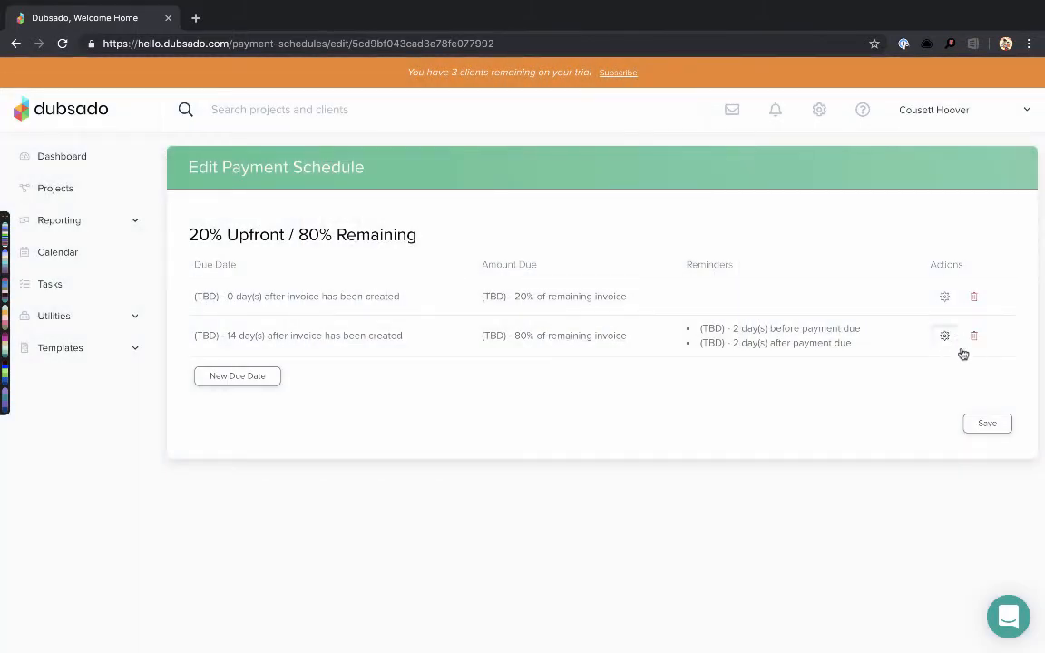
Set the second payment to 50% of the remaining invoice
scroll(435, 408, "down", 1)
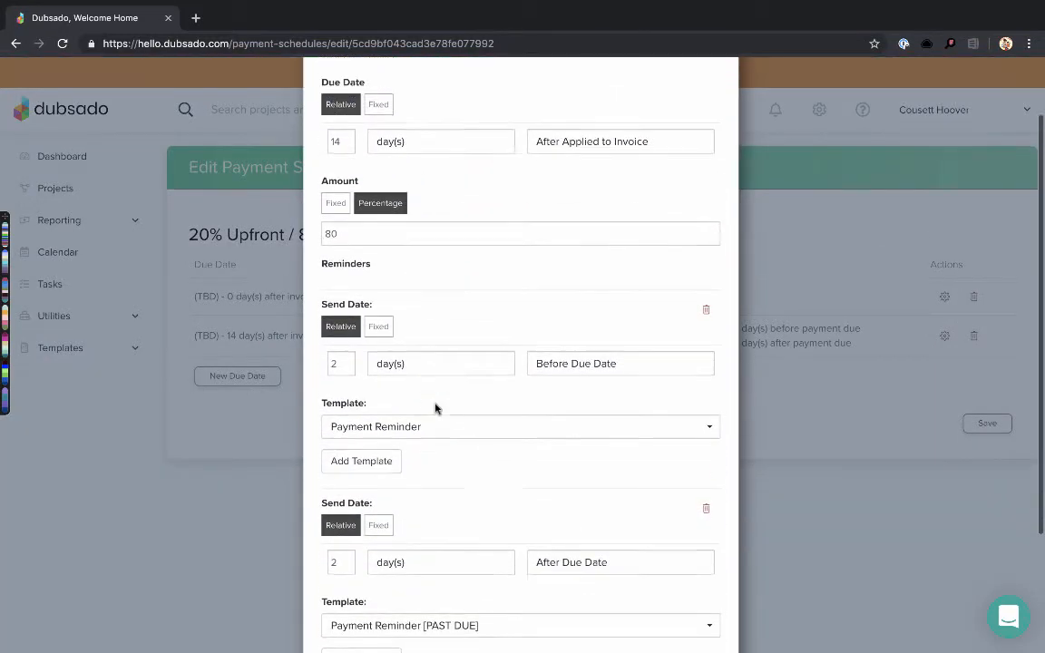
scroll(433, 408, "up", 1)
scroll(433, 410, "down", 2)
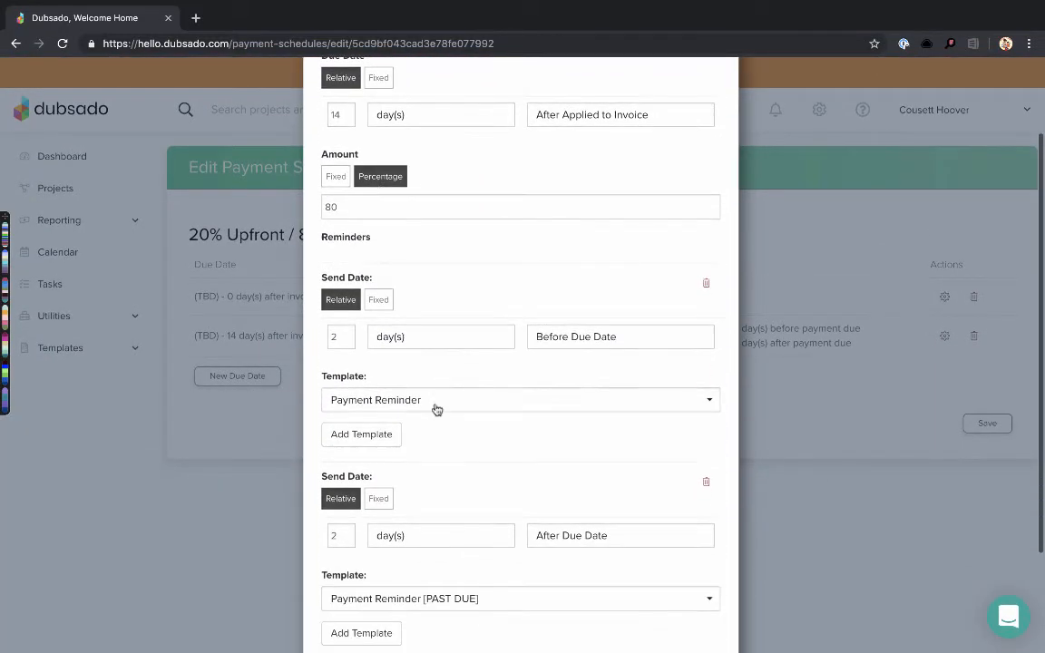
left_click(361, 200)
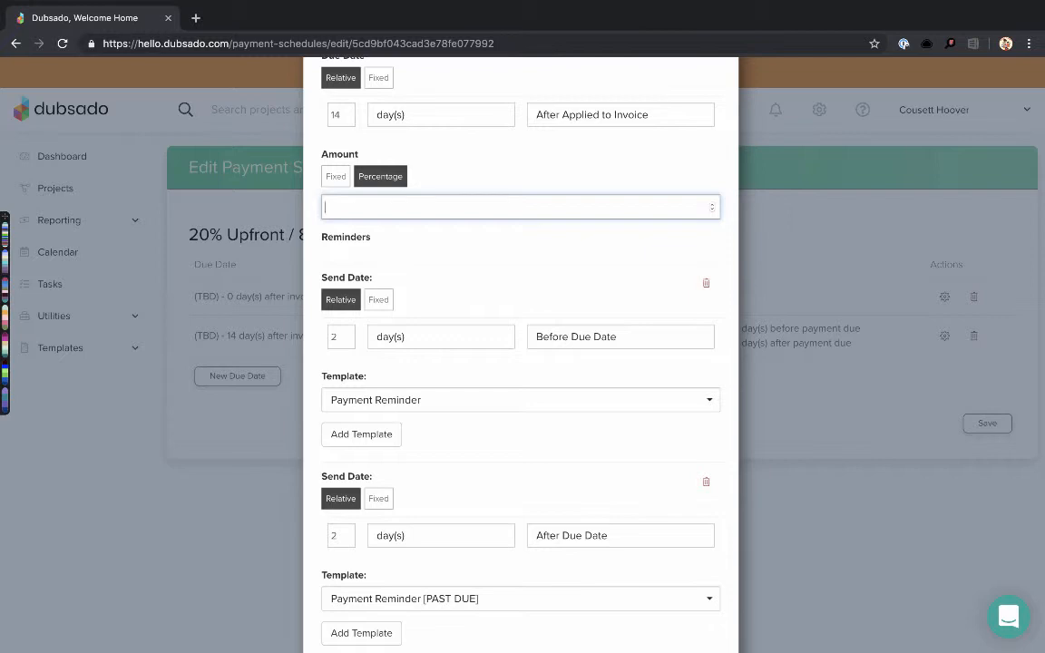
scroll(499, 363, "down", 2)
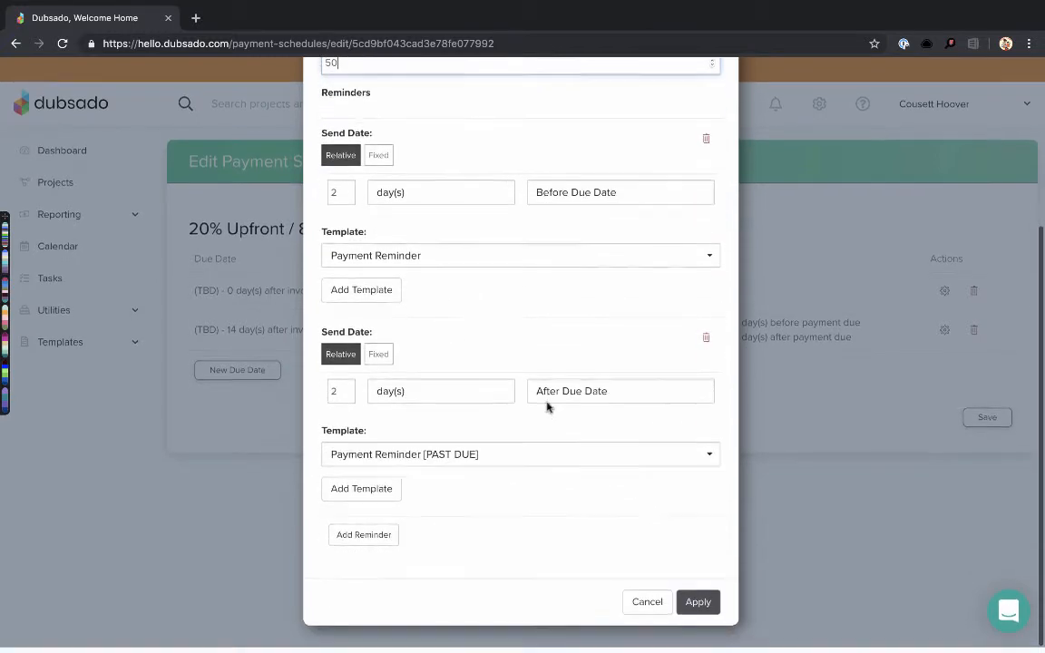
left_click(695, 607)
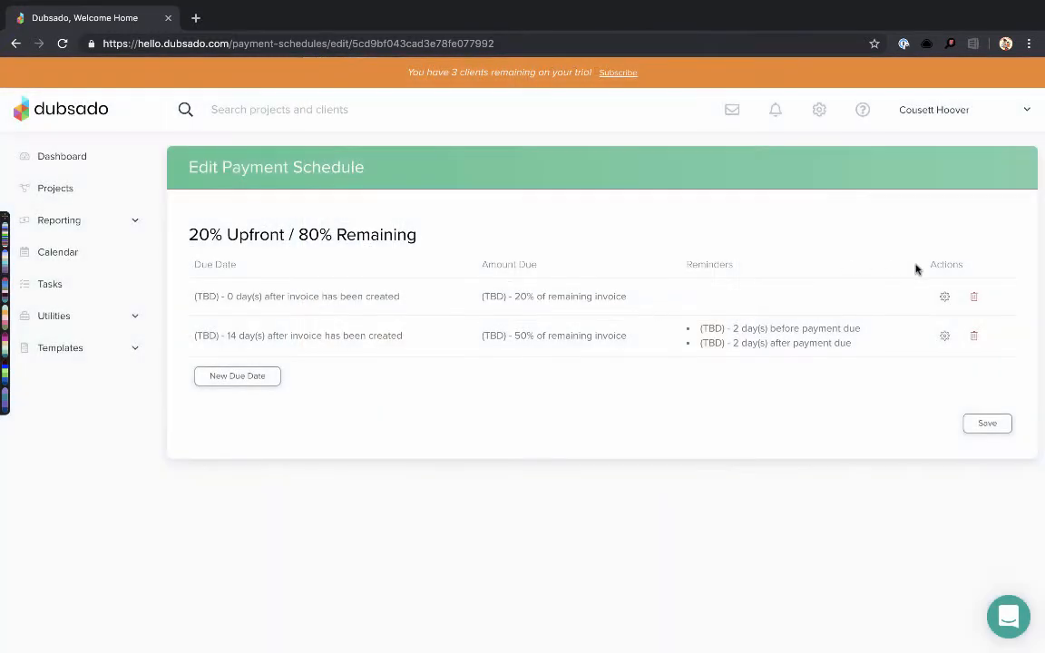
Set the first payment to 50% as well, then reopen the second payment
left_click(944, 297)
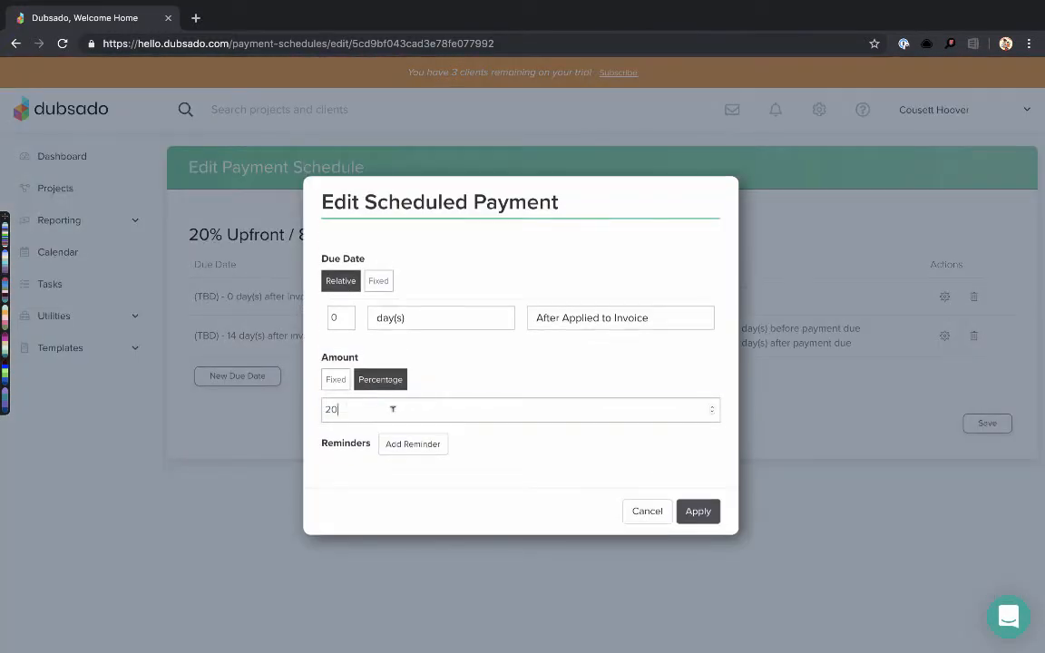
left_click(392, 409)
key("BackSpace")
key("BackSpace")
type("5")
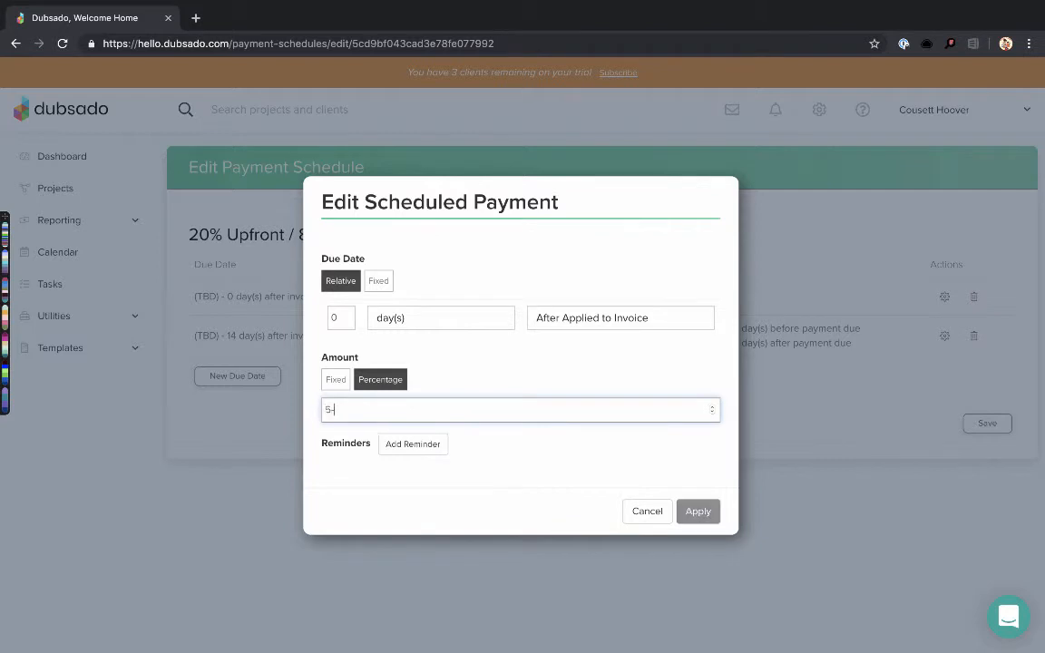
left_click(699, 512)
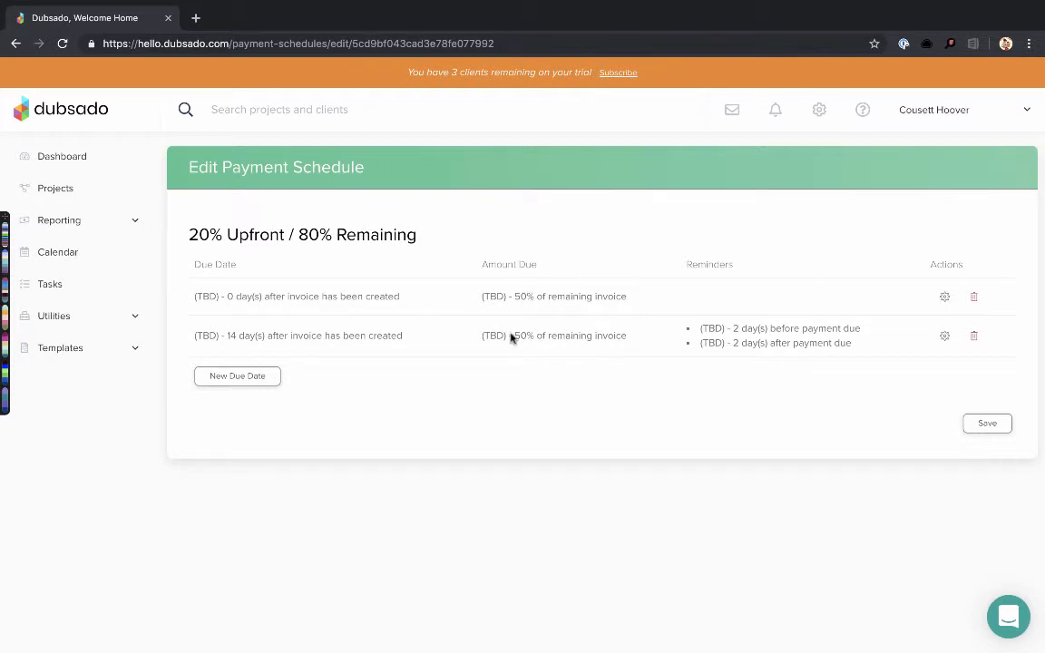
left_click(944, 337)
Review the second payment's 50% amount and 2-day before/after reminders, then apply
scroll(603, 359, "down", 2)
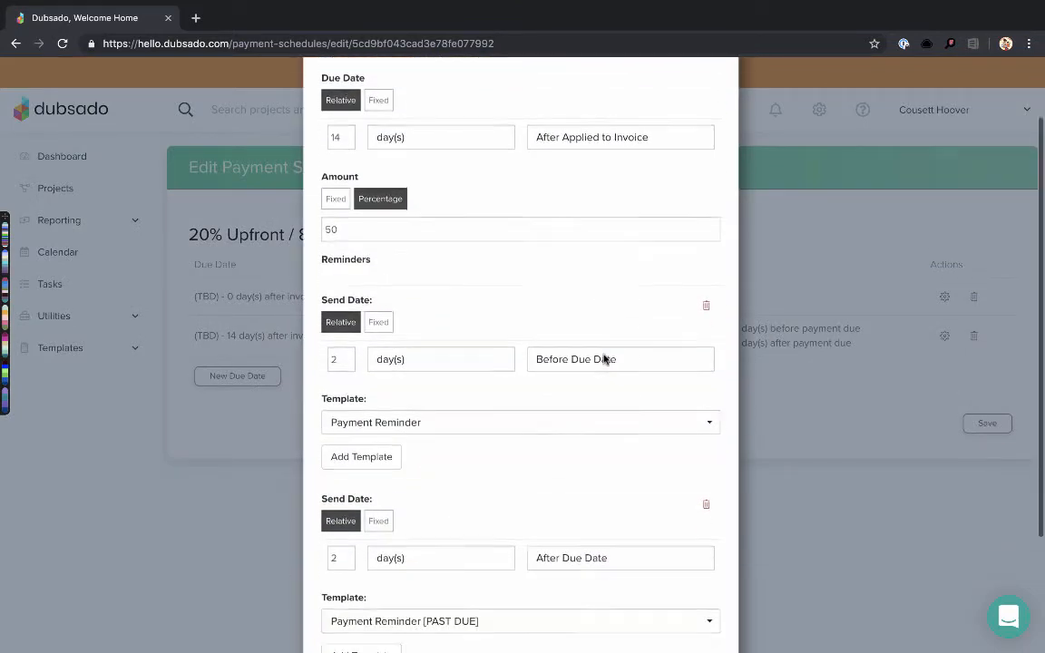
scroll(603, 360, "up", 2)
scroll(603, 359, "down", 3)
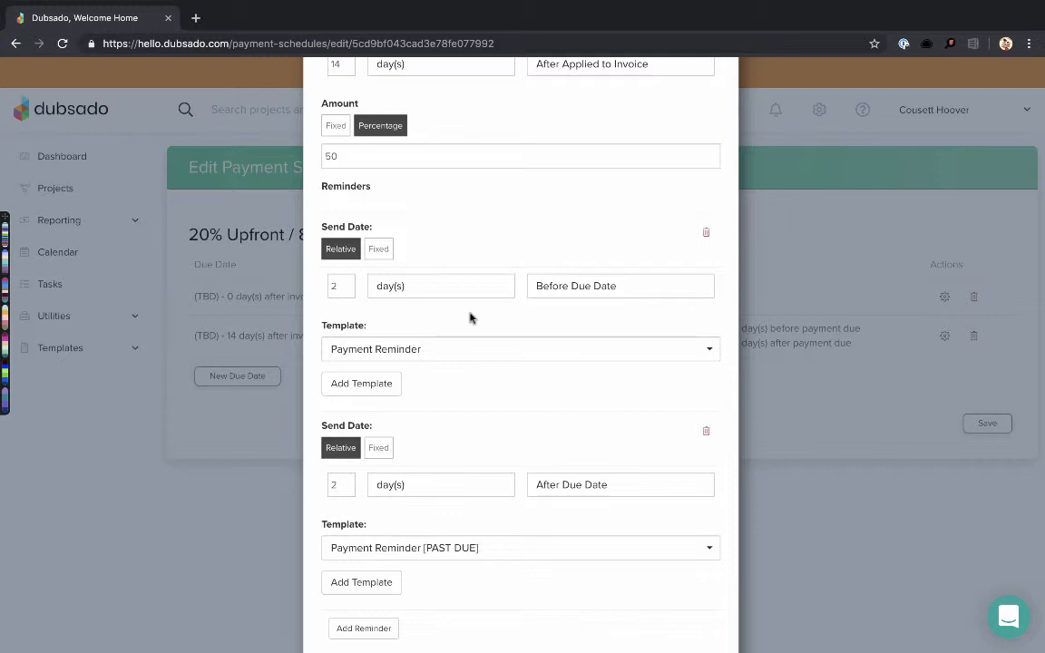
scroll(470, 317, "down", 1)
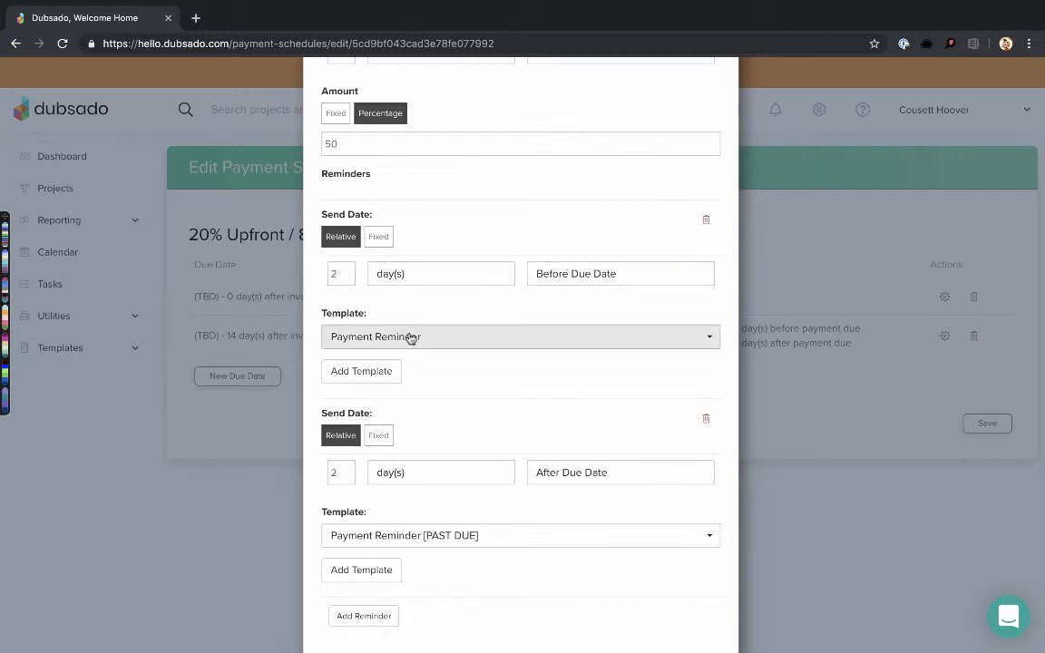
scroll(409, 338, "down", 2)
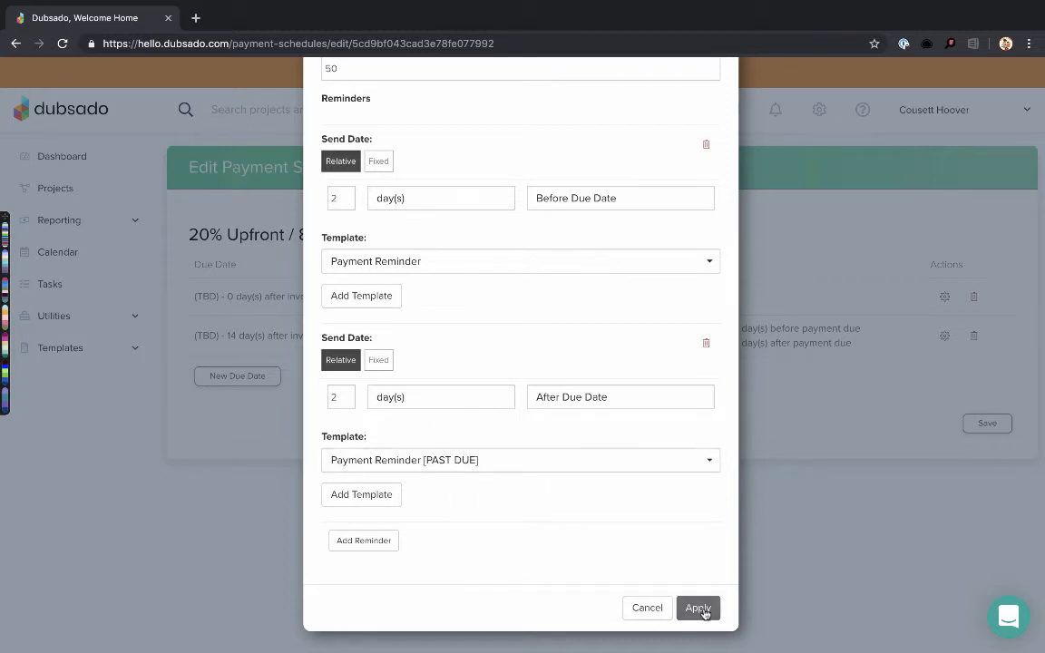
scroll(602, 384, "up", 2)
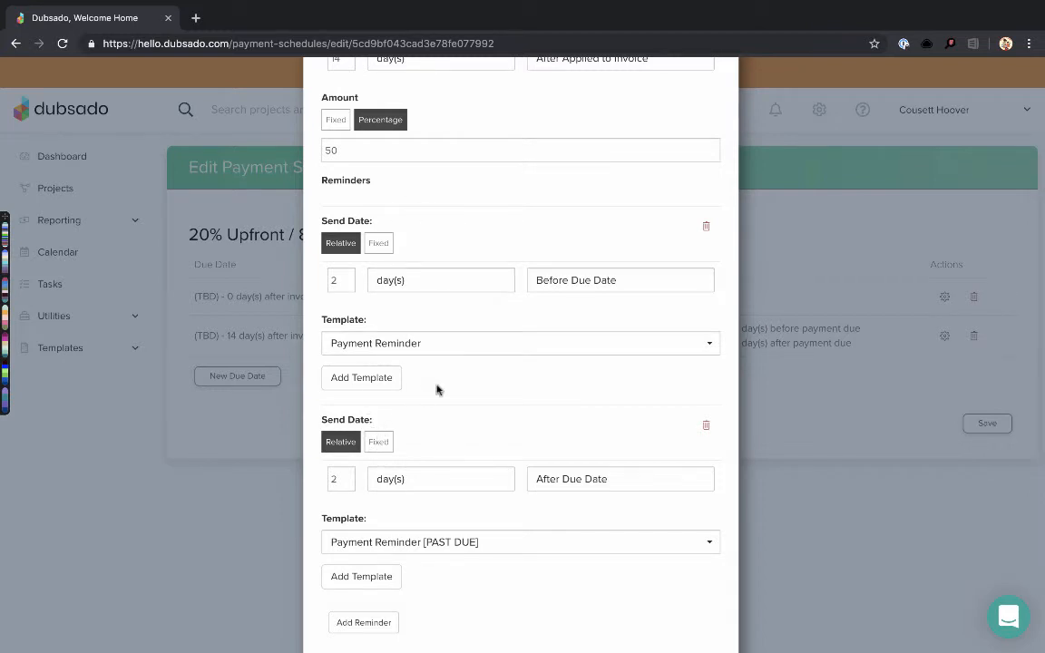
scroll(436, 390, "up", 3)
scroll(436, 390, "down", 1)
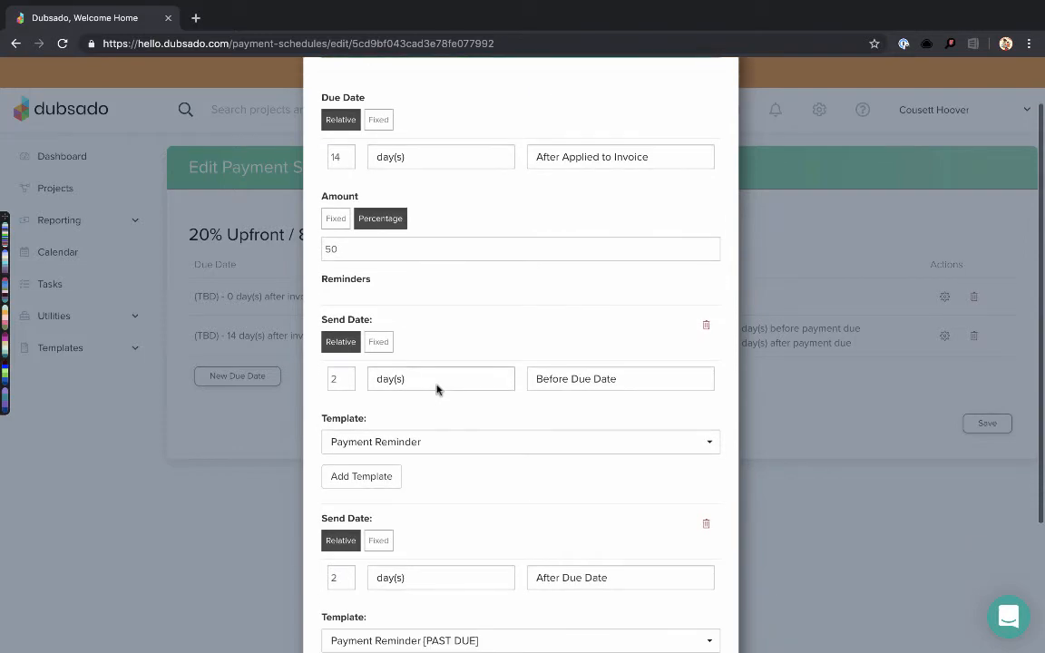
scroll(436, 390, "down", 5)
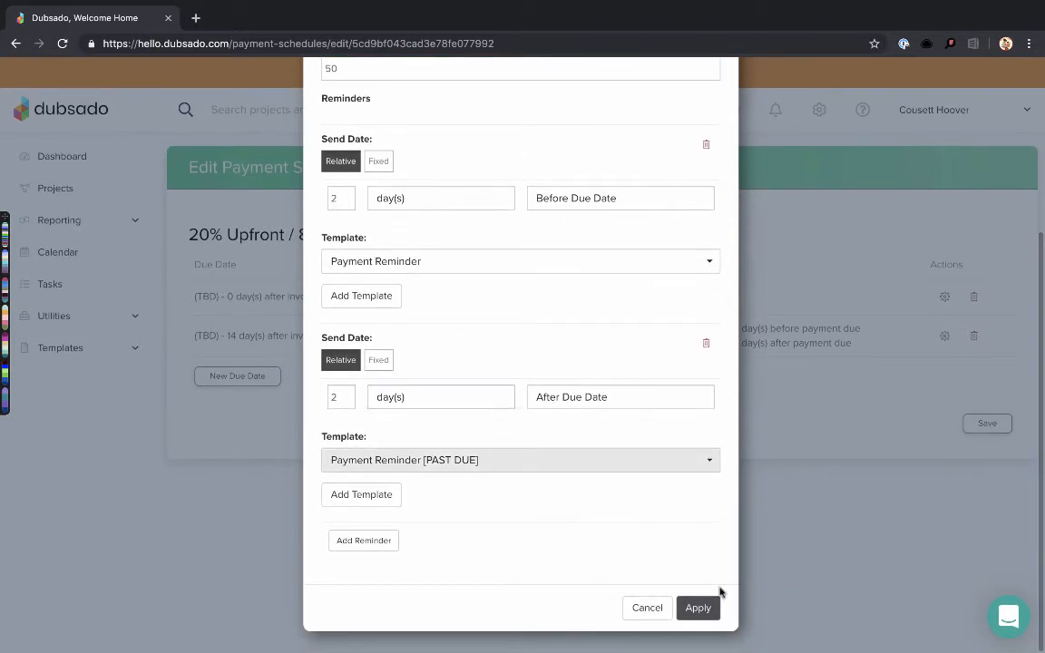
left_click(697, 610)
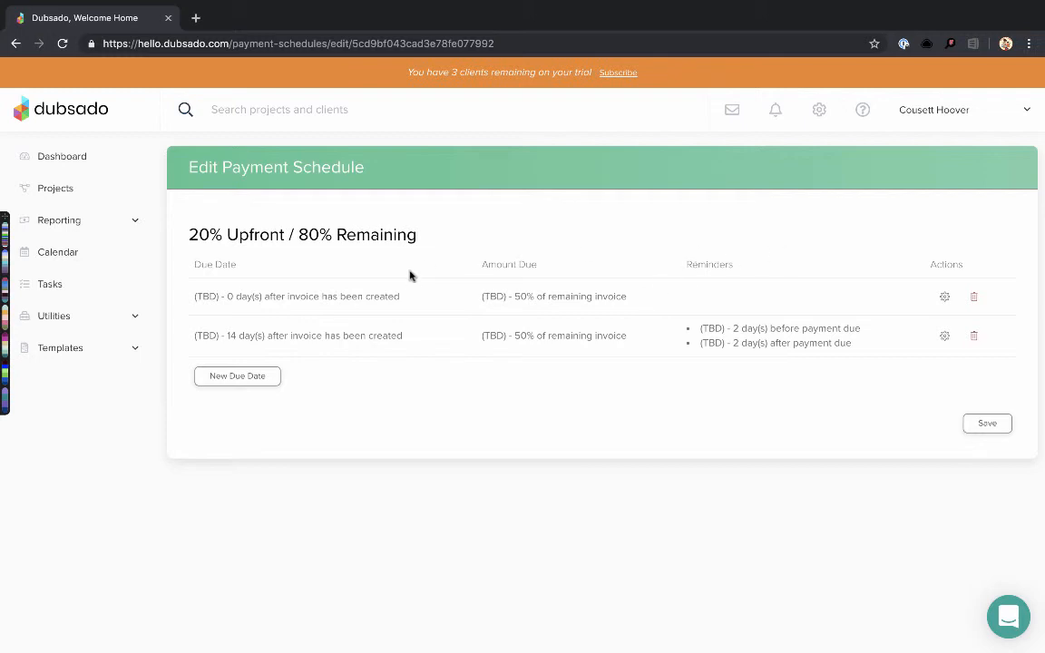
Retitle the schedule '50% Upfront / 80% Remaining' and save it
left_click(210, 231)
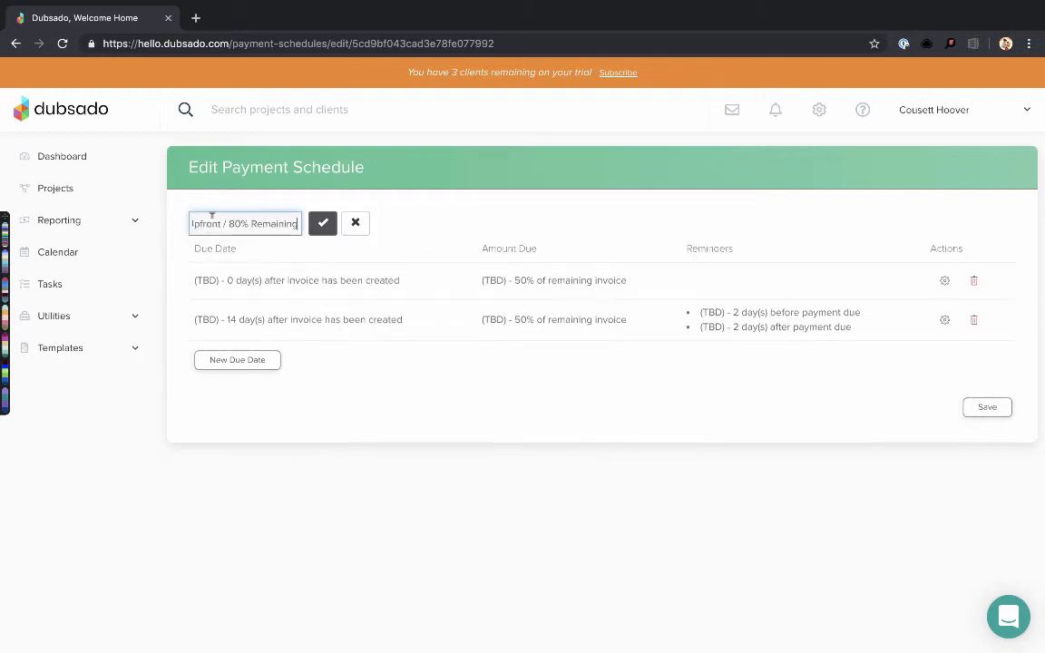
double_click(231, 224)
type("50")
left_click_drag(203, 224, 183, 227)
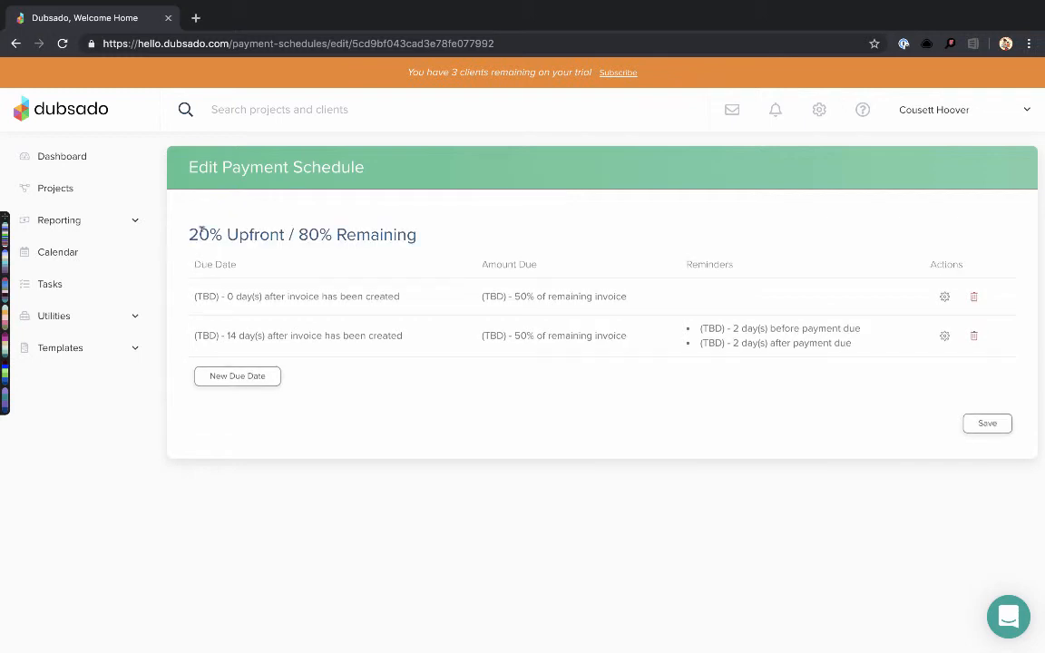
left_click(207, 226)
left_click(207, 224)
key("Home")
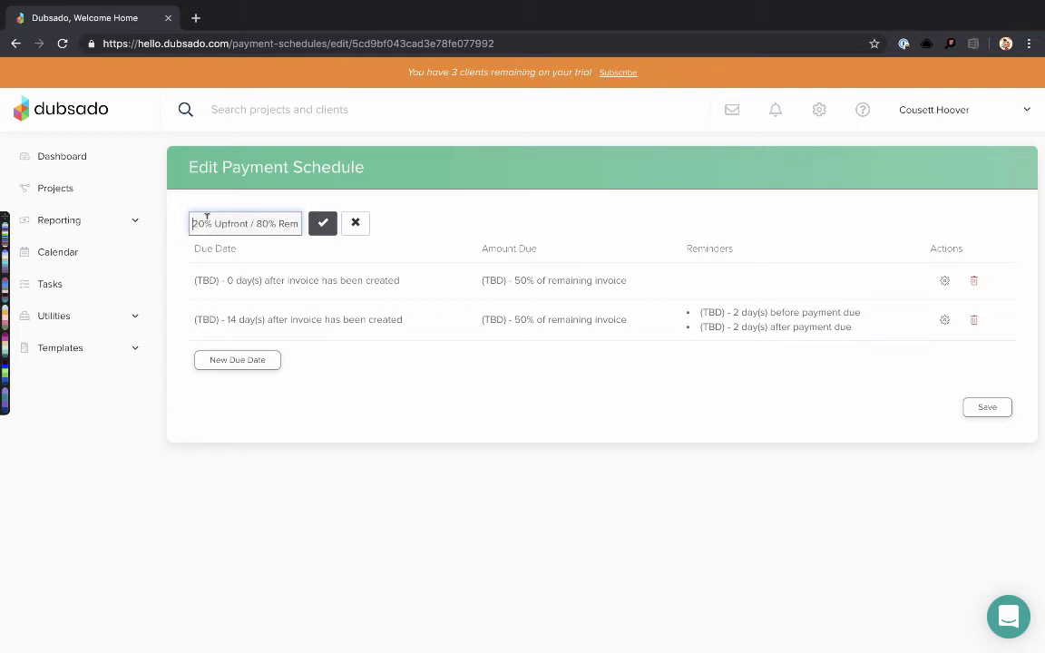
key("Delete")
key("Delete")
type("50")
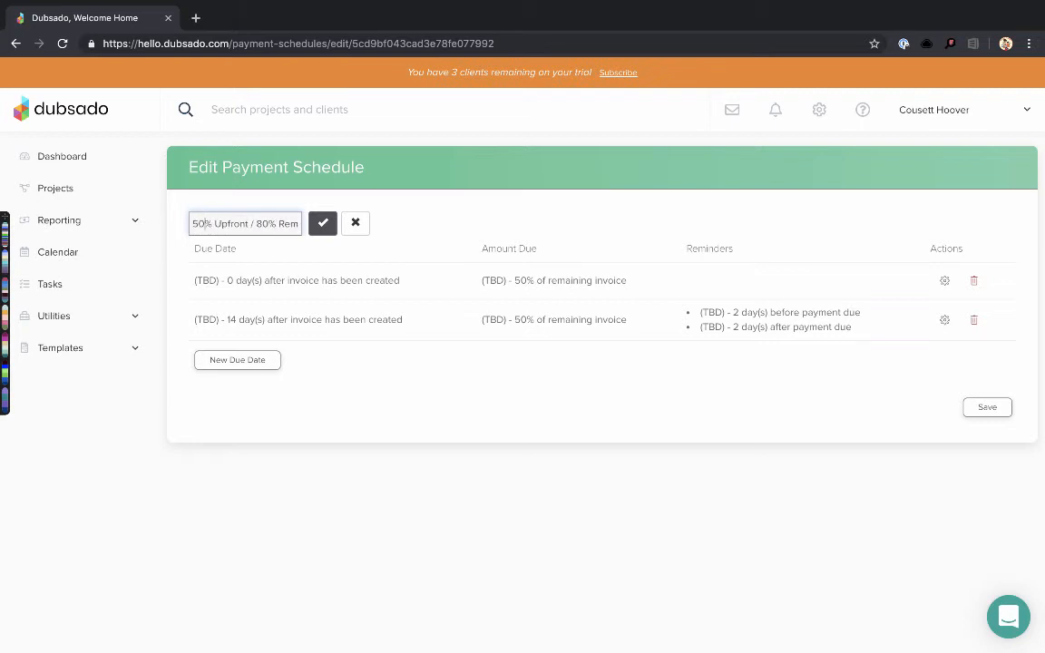
left_click(322, 223)
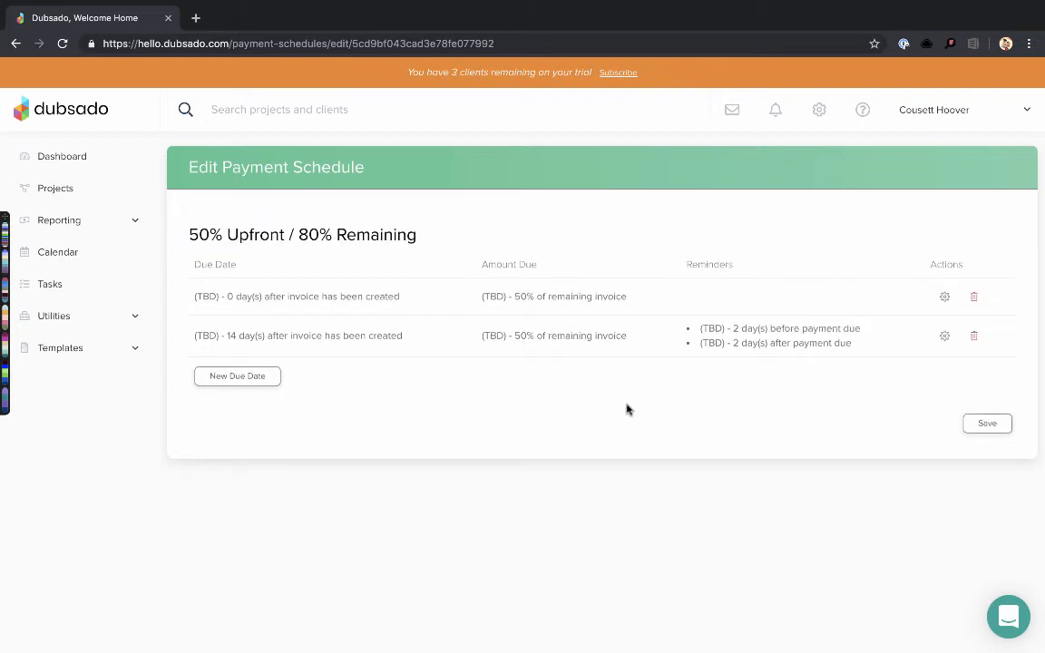
left_click(988, 424)
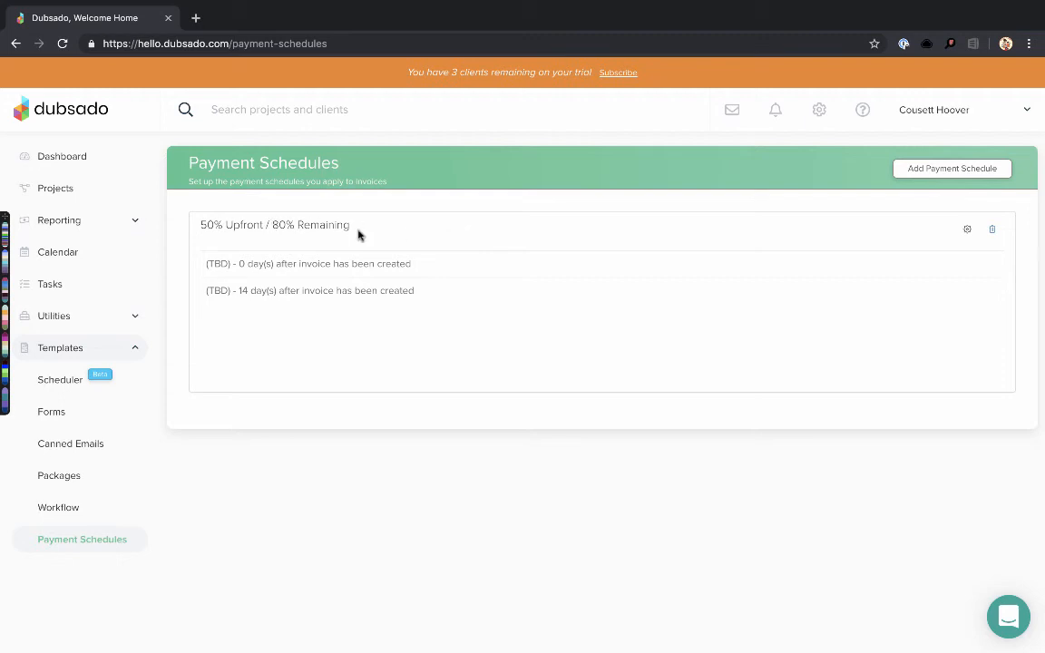
Change the schedule title's 80 to 50, making it '50% Upfront / 50% Remaining', and save
left_click(968, 230)
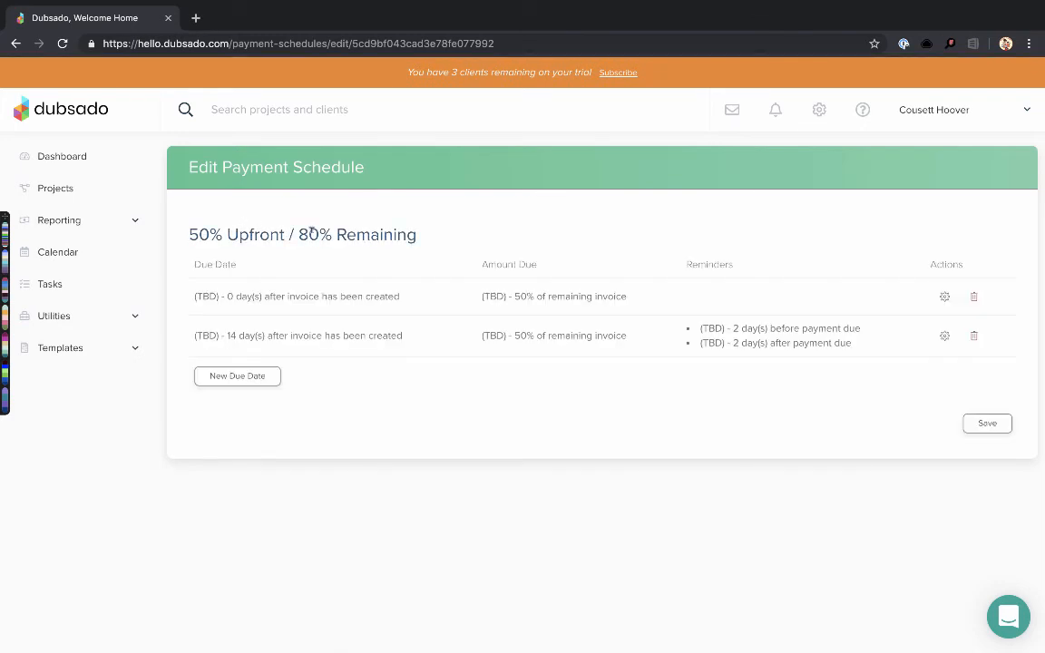
left_click(311, 232)
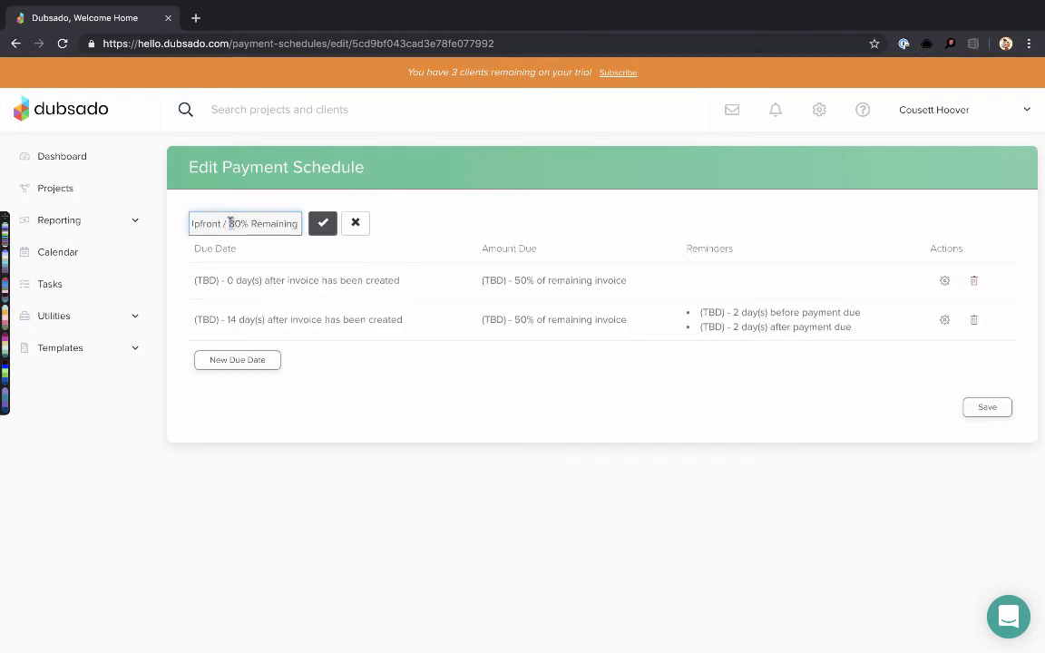
type("5")
left_click(323, 223)
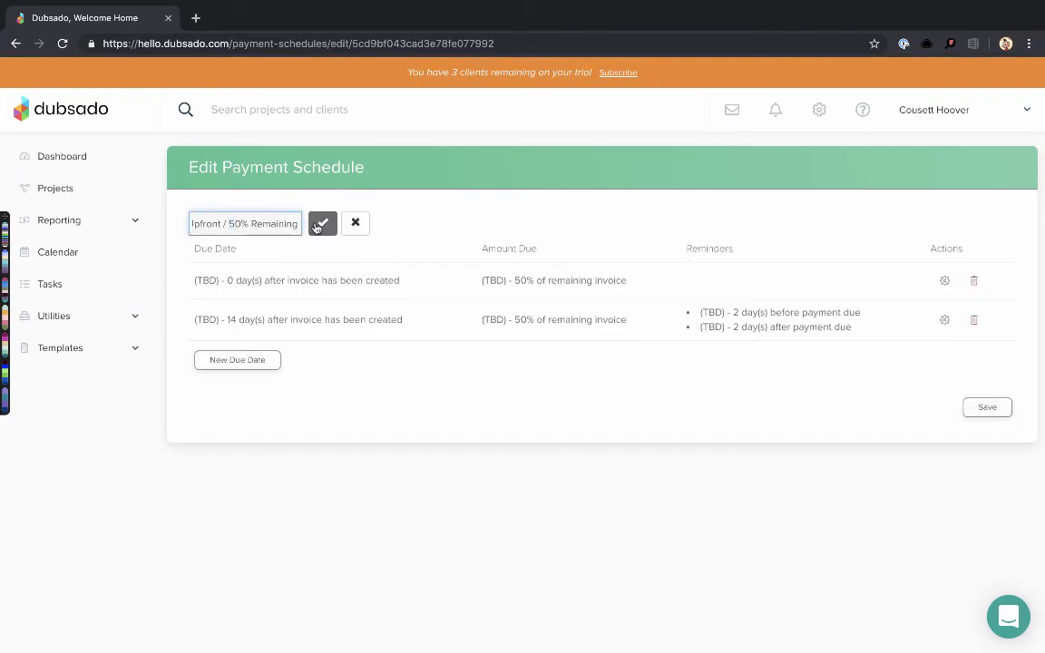
left_click(978, 424)
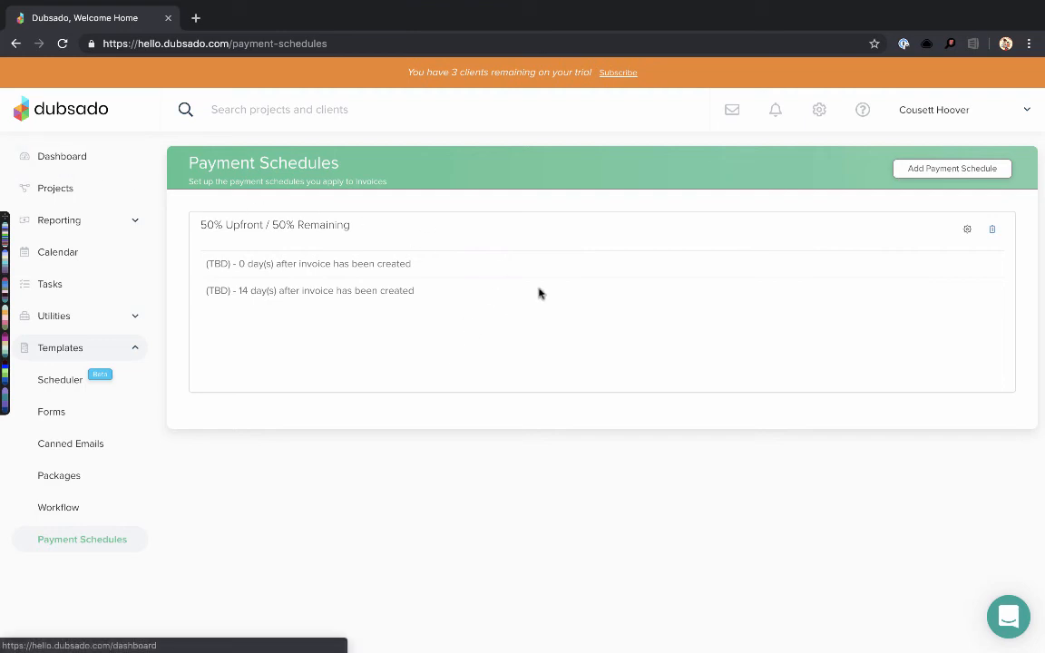
Check off the 'Make payment schedules' task in the dashboard's Tasks list
scroll(728, 356, "down", 2)
scroll(728, 357, "down", 2)
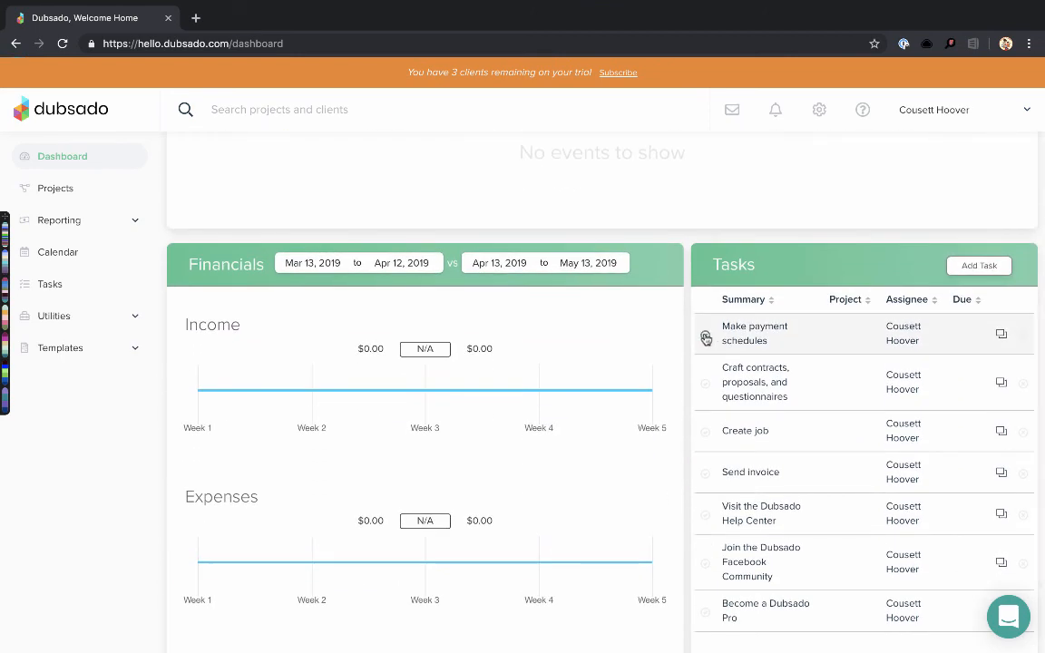
left_click(705, 338)
scroll(758, 321, "down", 3)
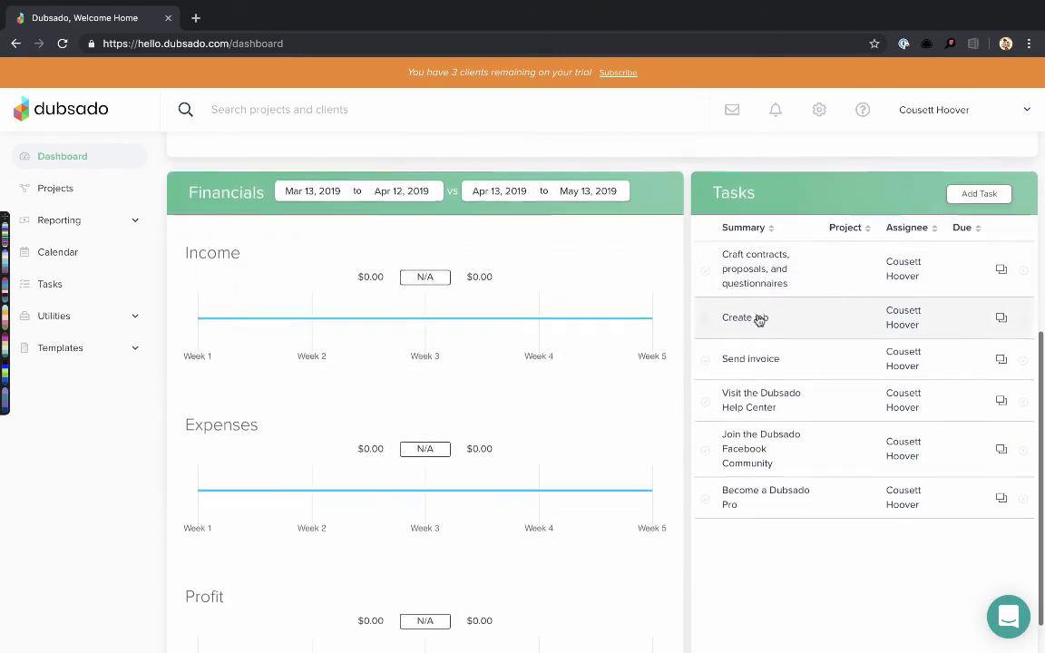
scroll(758, 319, "up", 10)
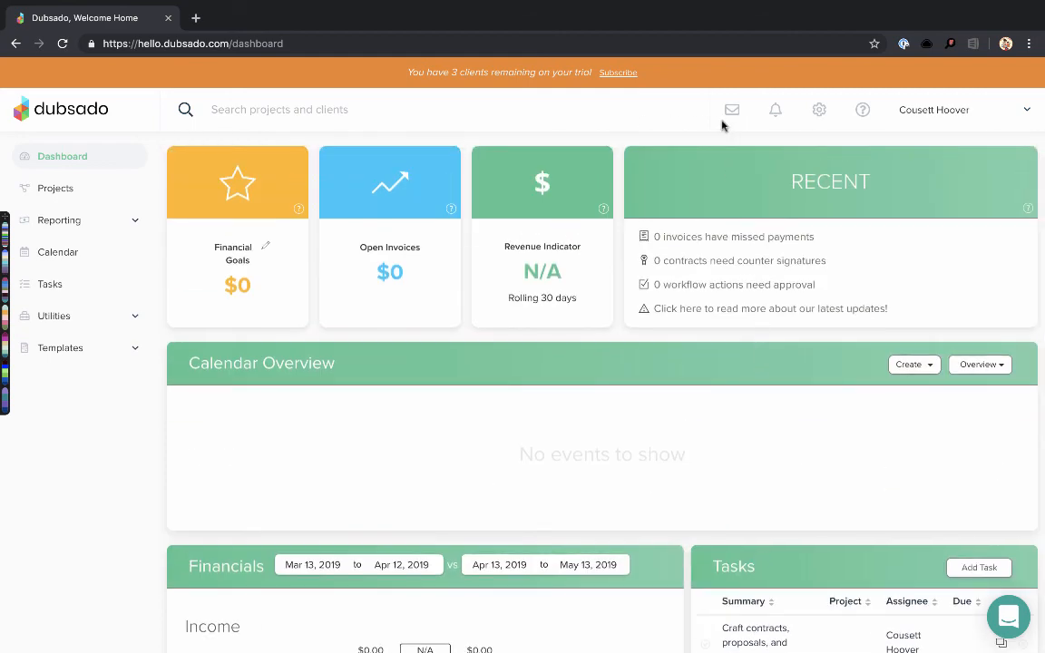
scroll(768, 428, "down", 5)
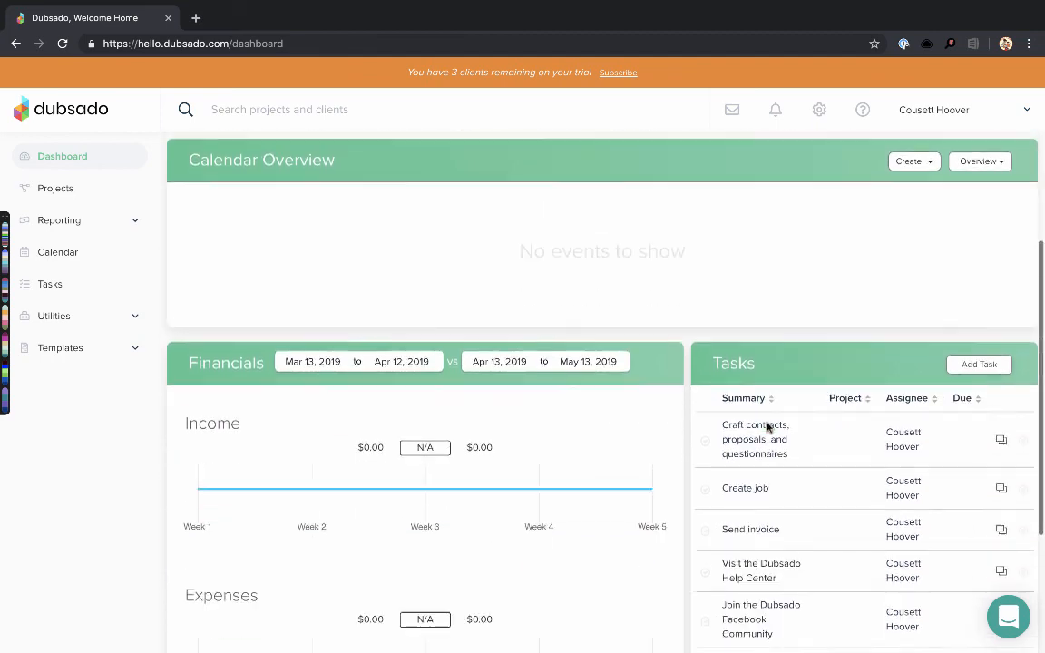
scroll(769, 426, "up", 2)
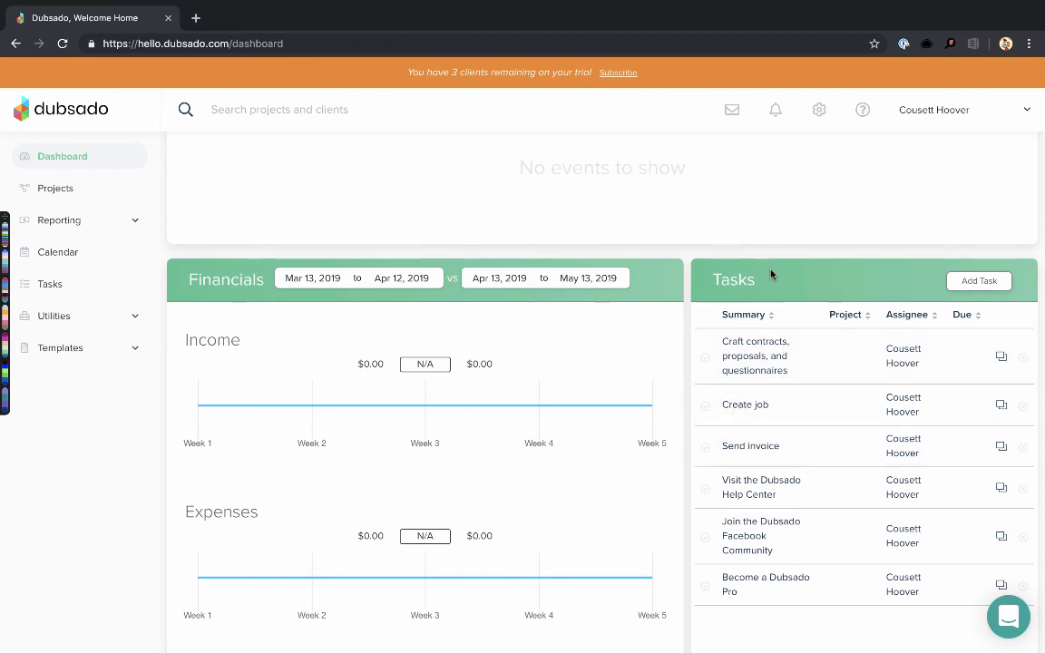
scroll(611, 152, "up", 4)
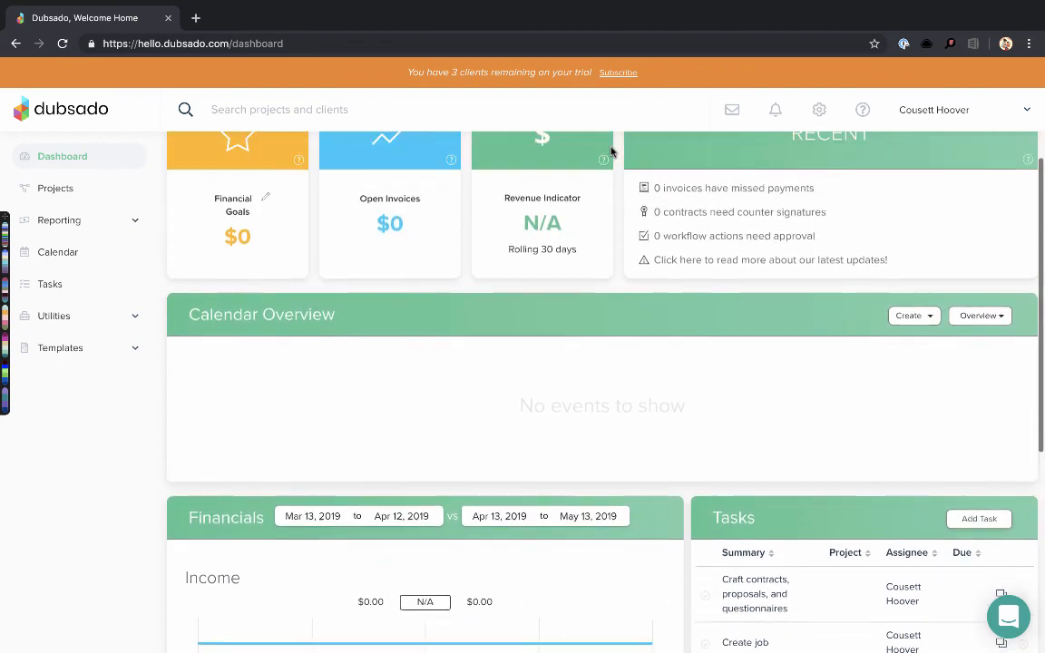
scroll(672, 203, "down", 1)
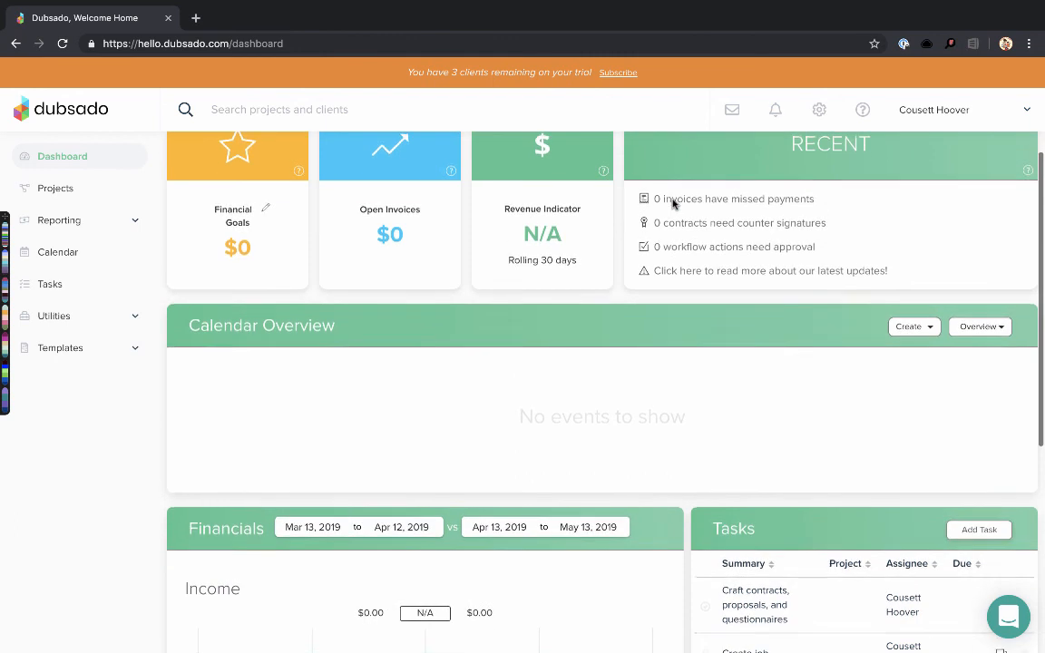
scroll(672, 203, "up", 1)
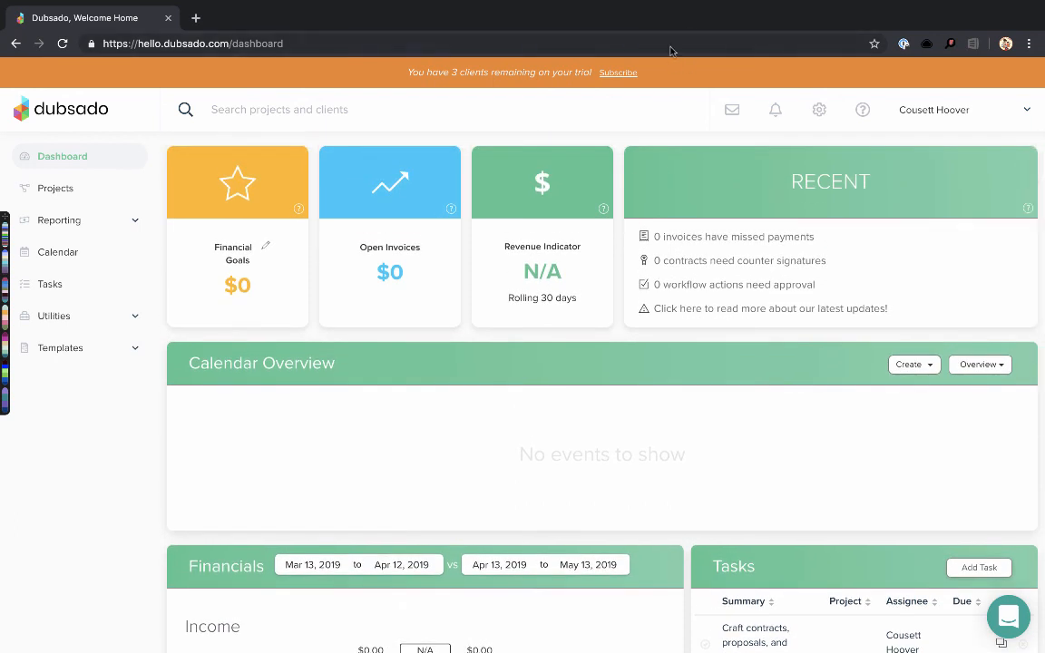
mouse_move(663, 4)
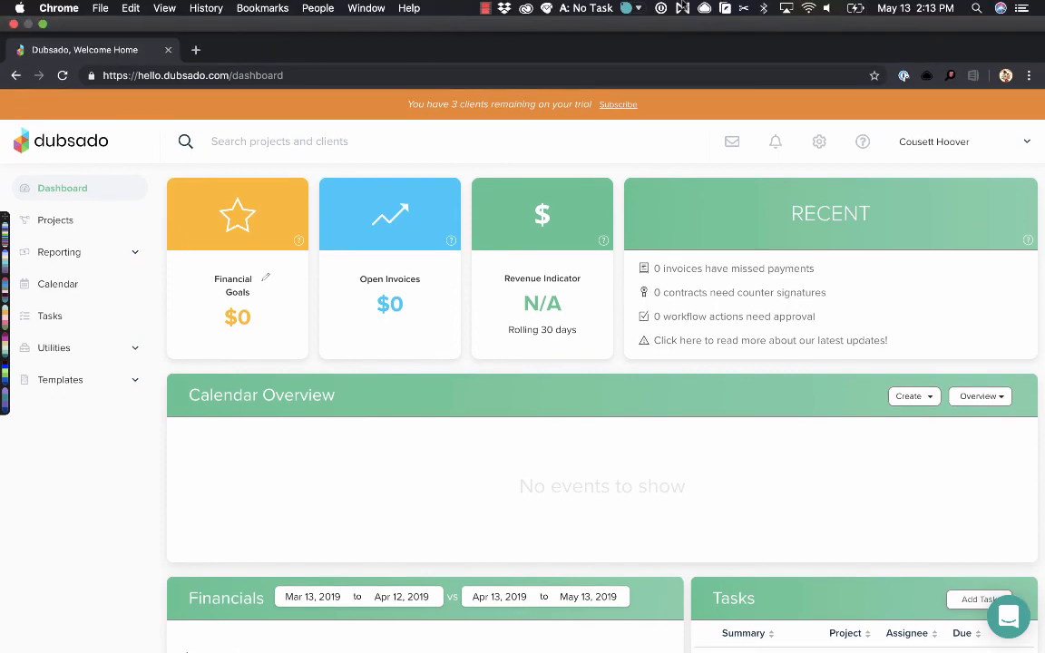